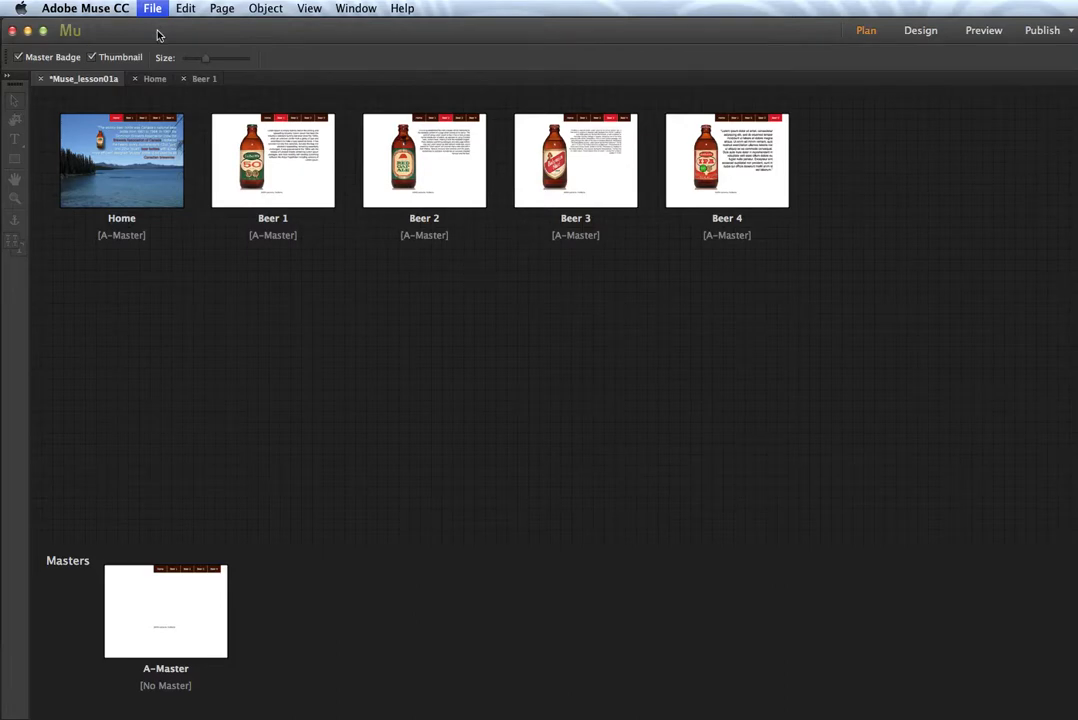
- Start a new site with a fixed-width layout and 5 columns
left_click(157, 35)
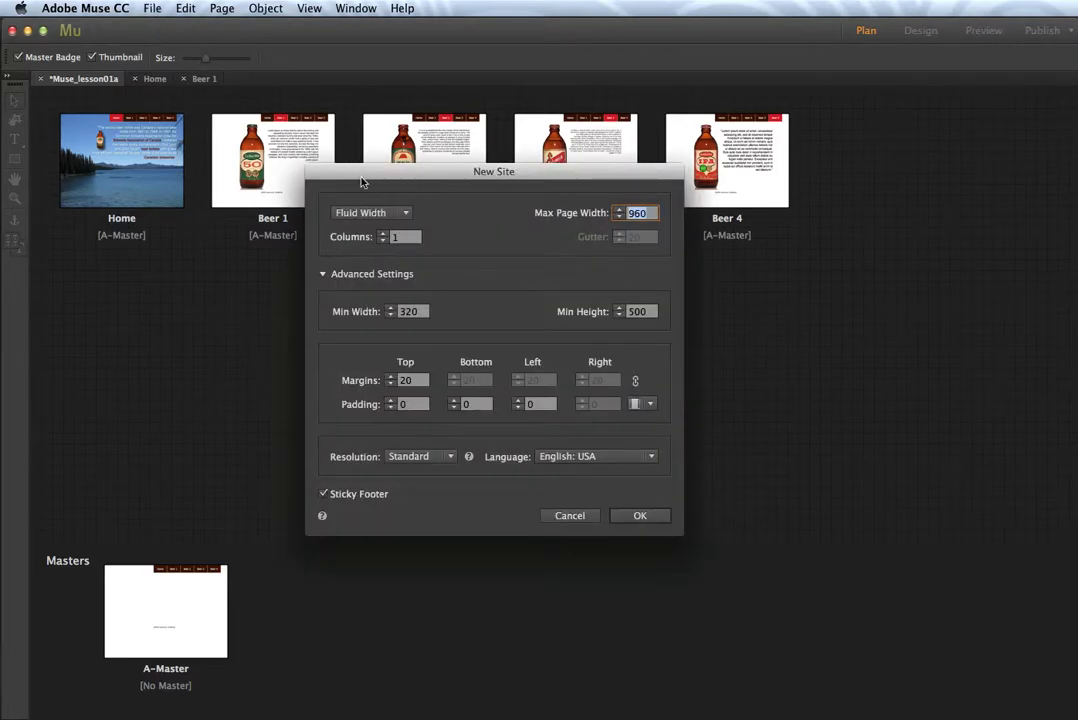
left_click_drag(364, 176, 414, 161)
left_click(423, 197)
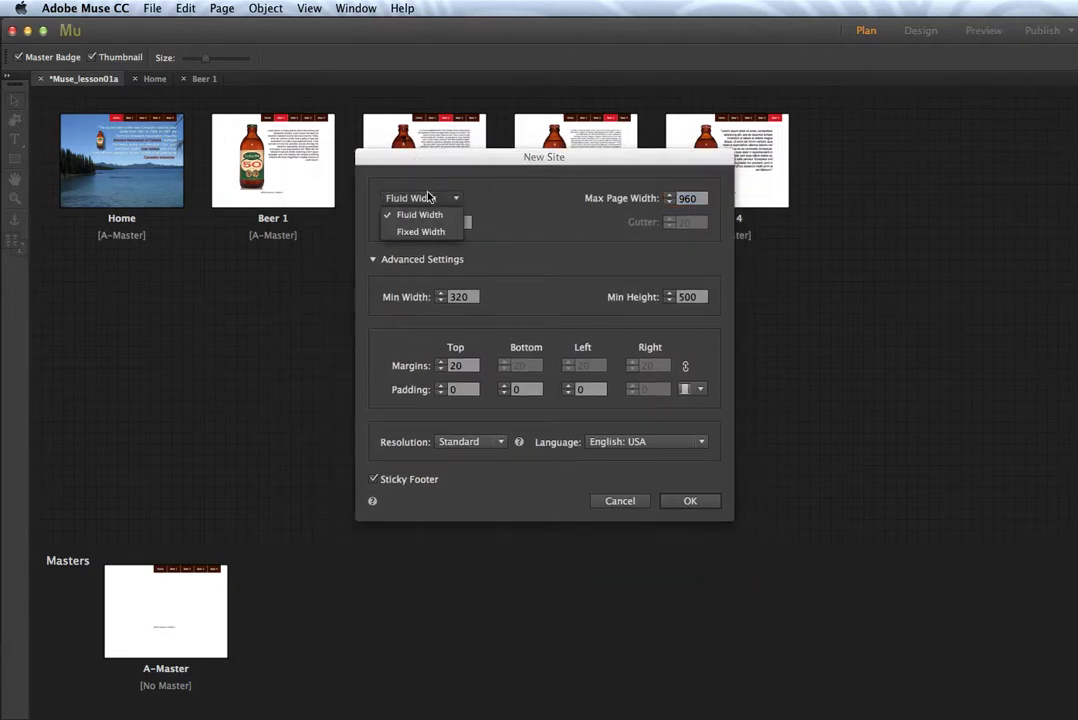
left_click(423, 232)
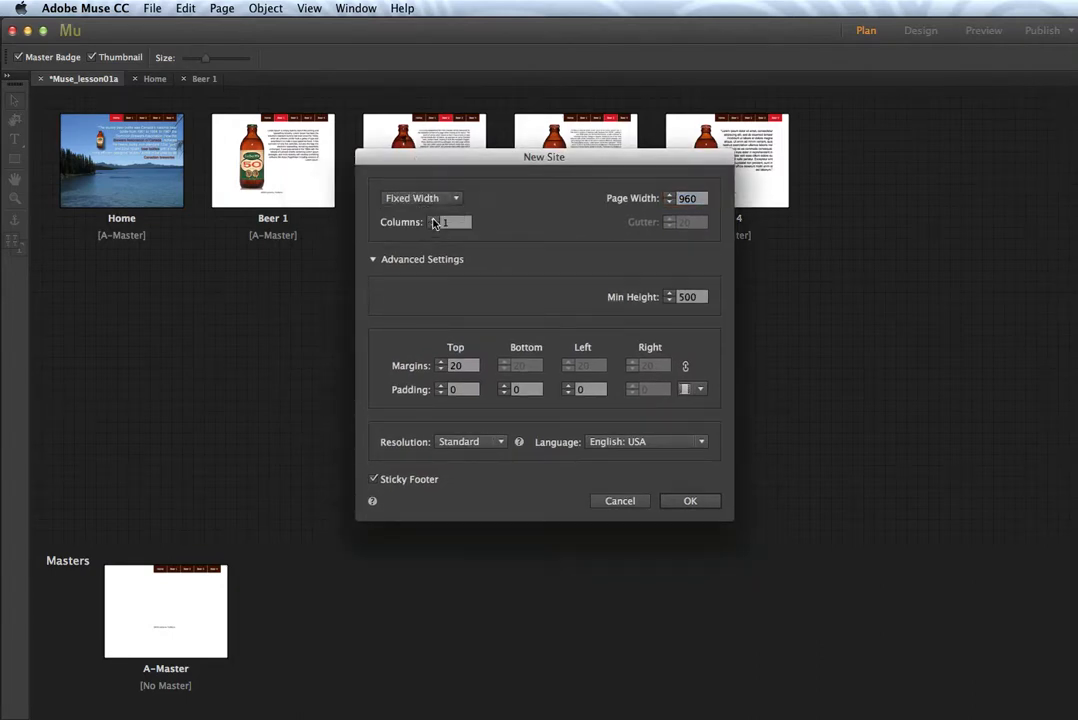
left_click(433, 219)
left_click(433, 219)
left_click(433, 219)
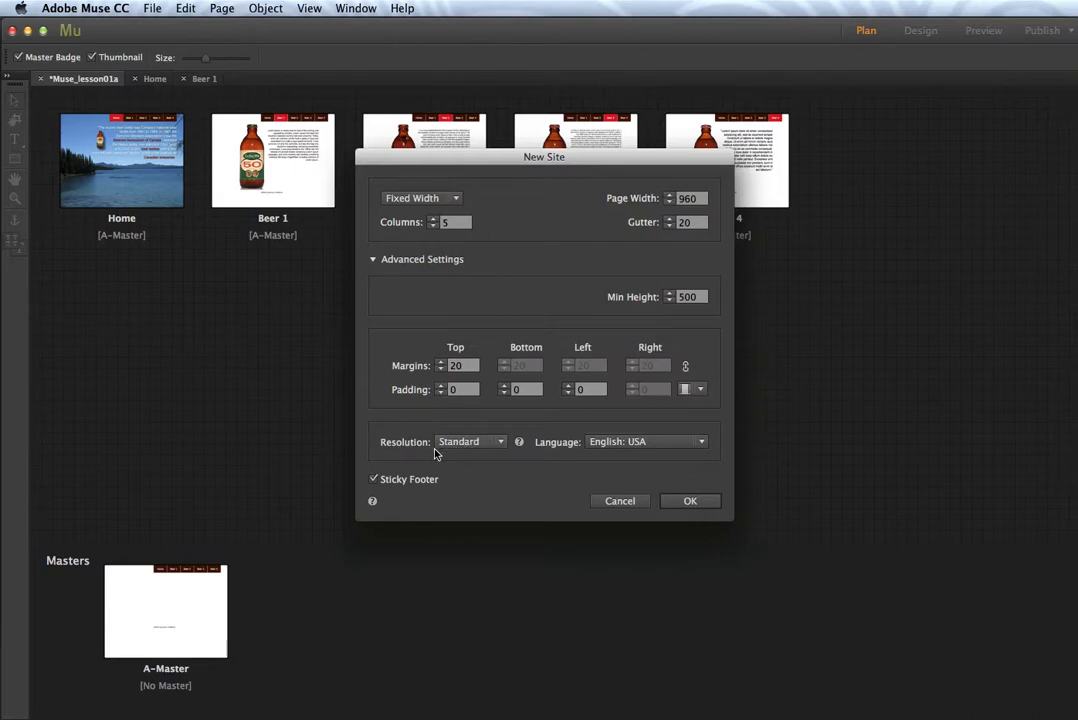
- Set the new site's resolution to HiDPI (2x), accept using HiDPI, and create the site
left_click(500, 442)
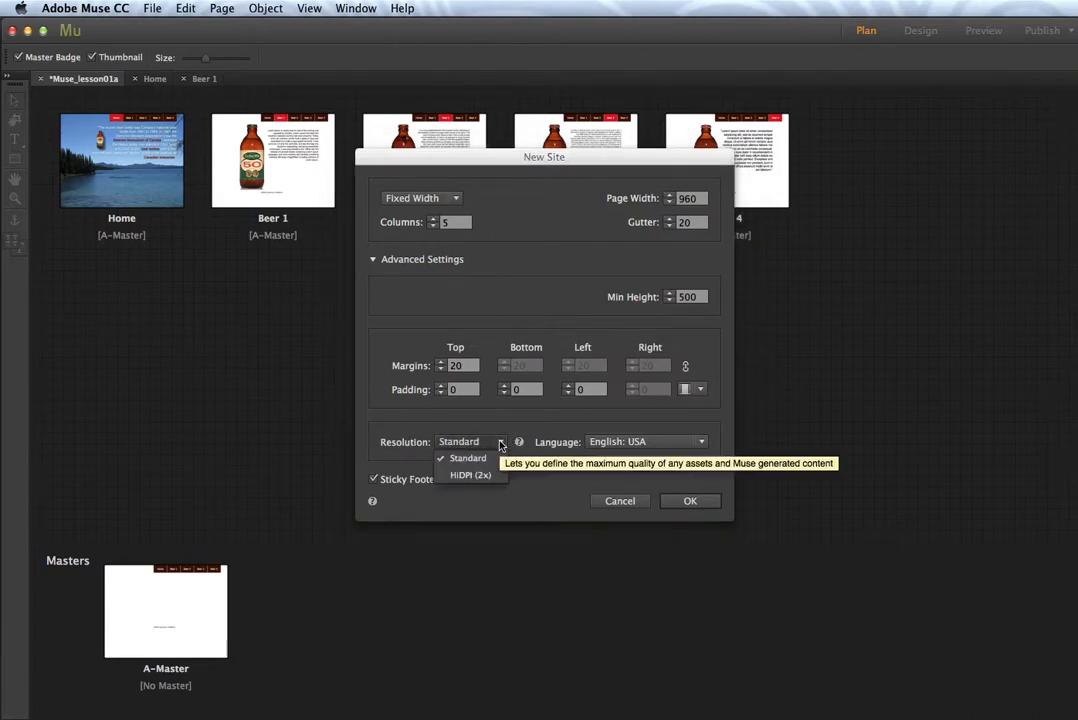
left_click(470, 475)
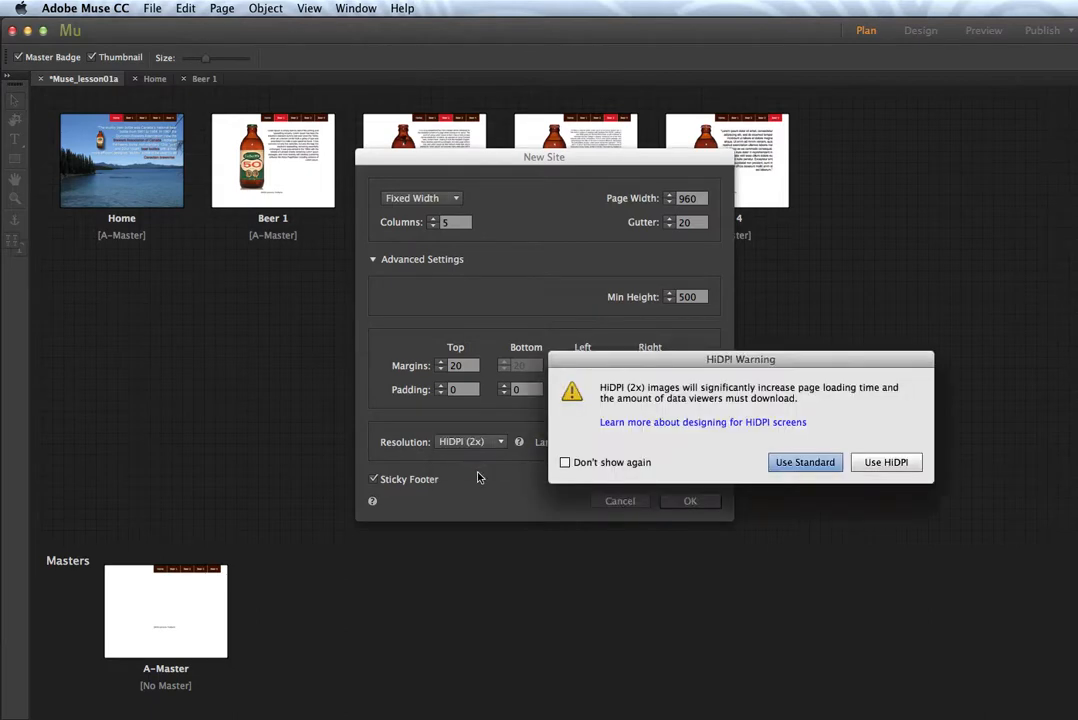
left_click(872, 463)
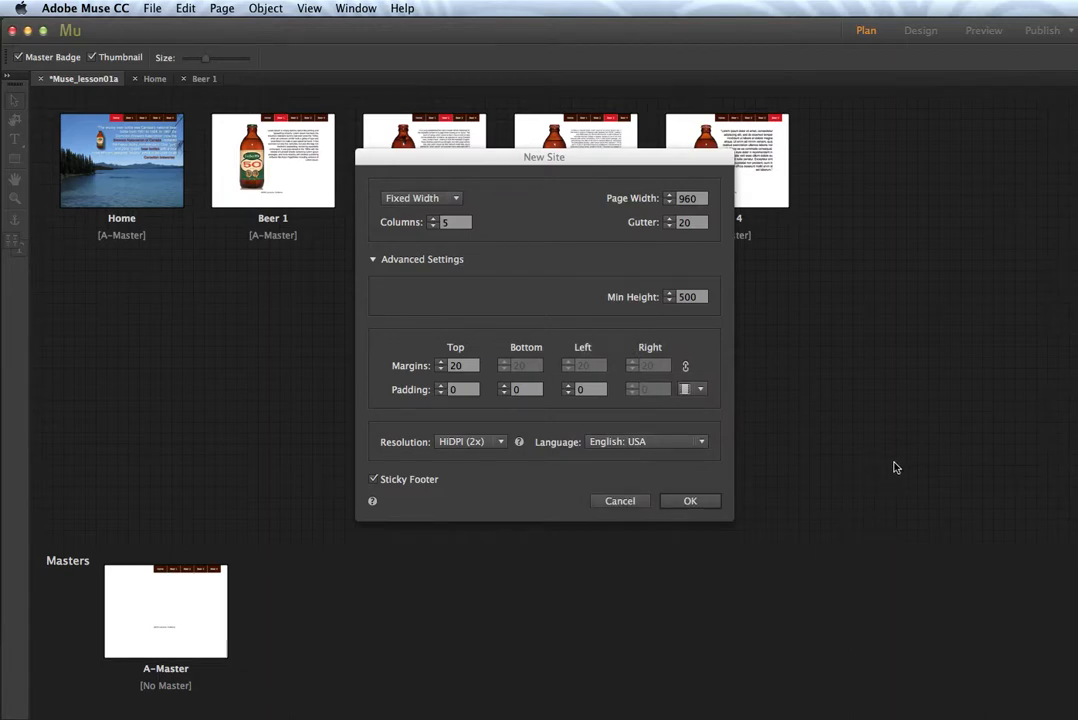
left_click(690, 502)
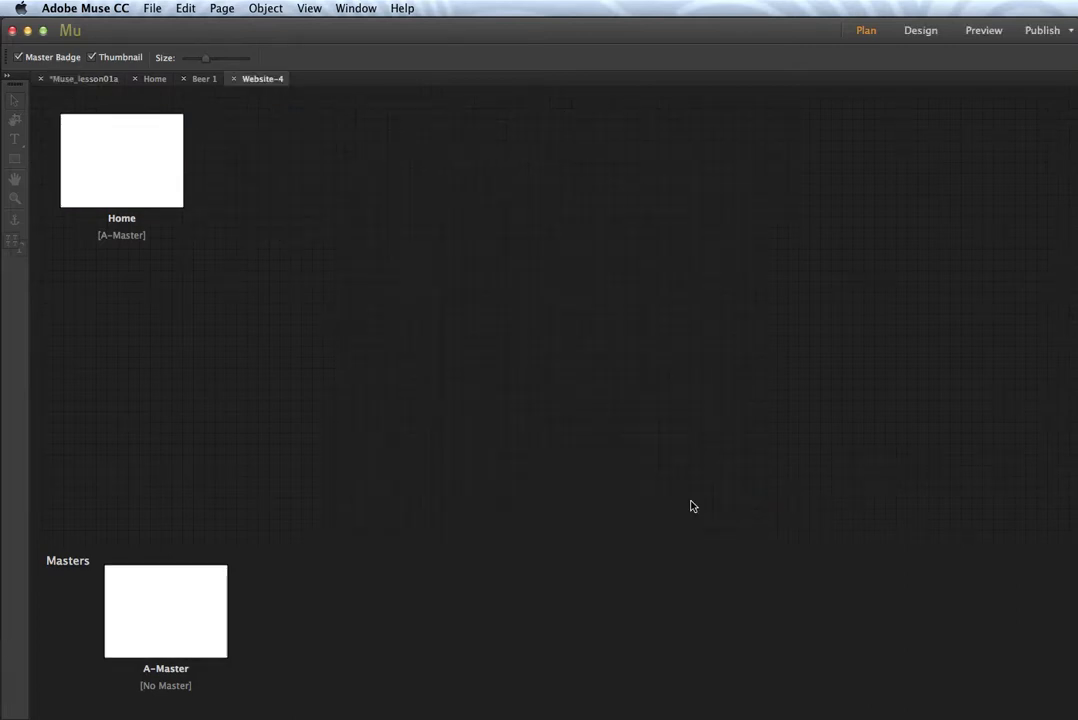
- Save the new site as website_01b in the Muse lessons folder
left_click(150, 8)
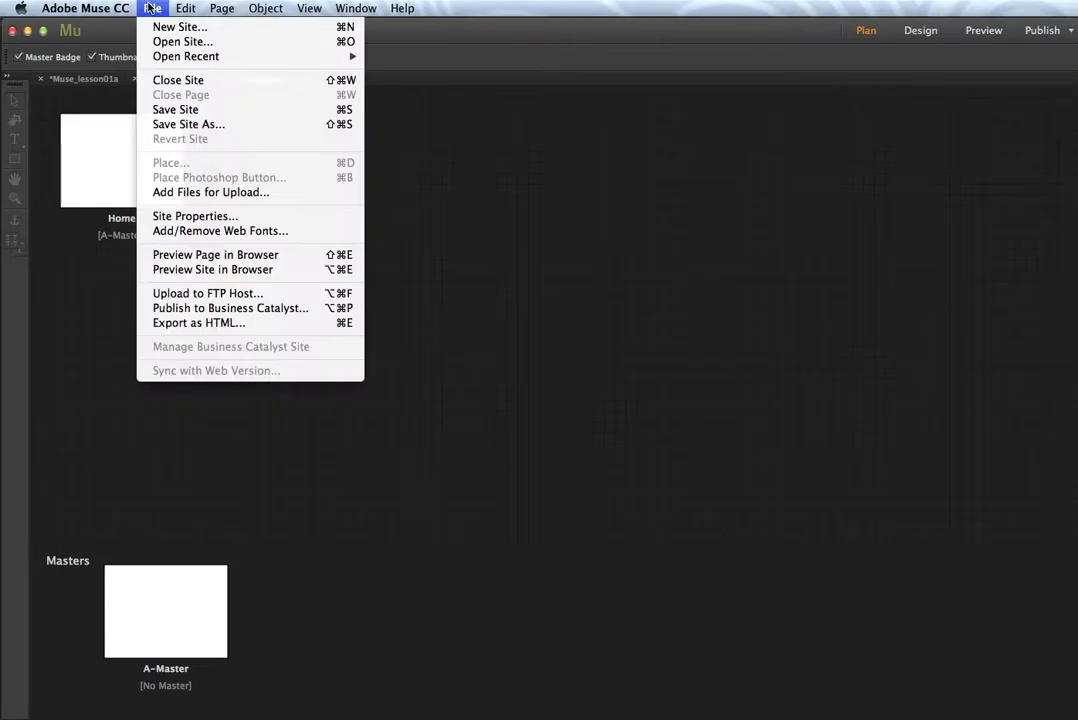
left_click(182, 109)
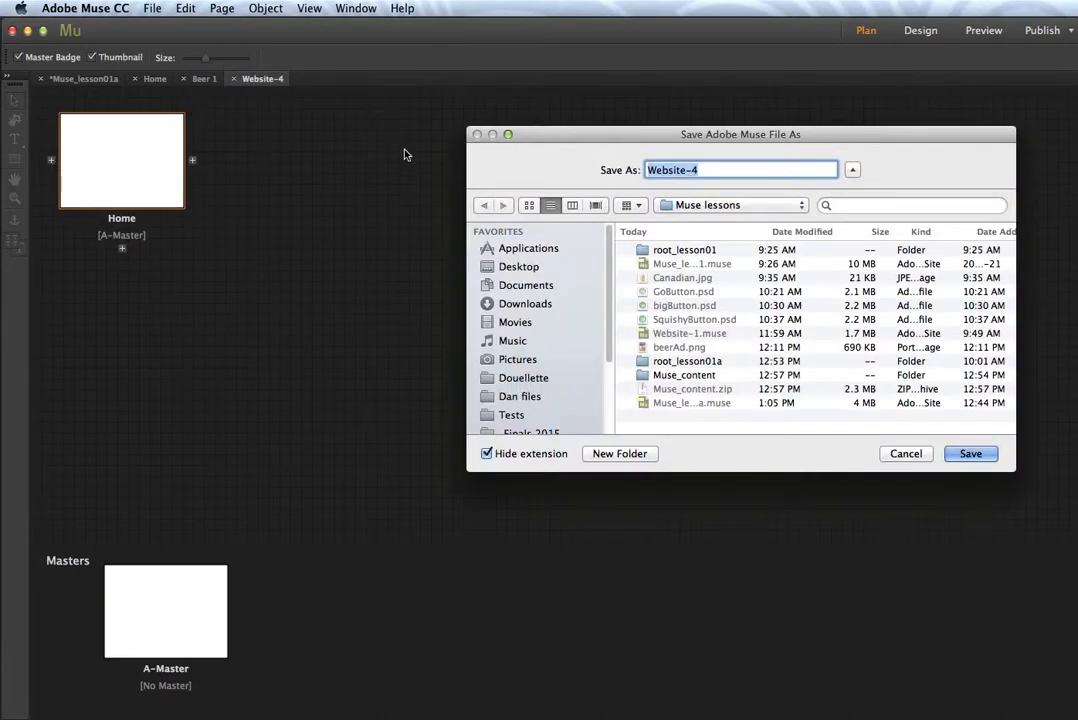
type("web")
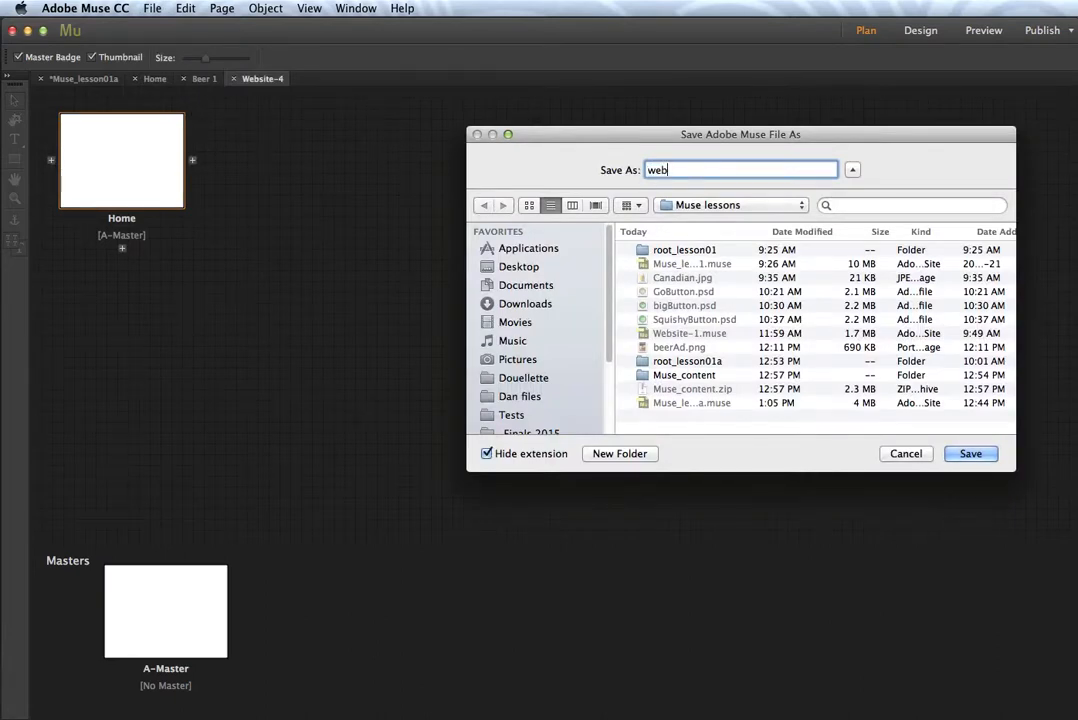
type("site_")
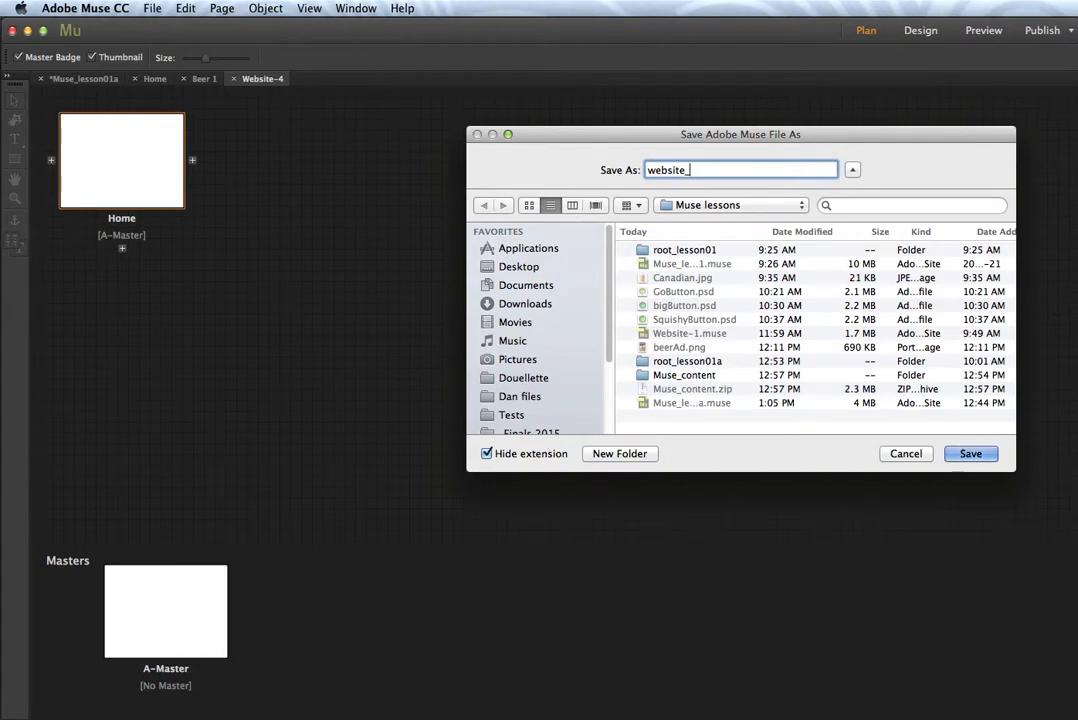
type("01b")
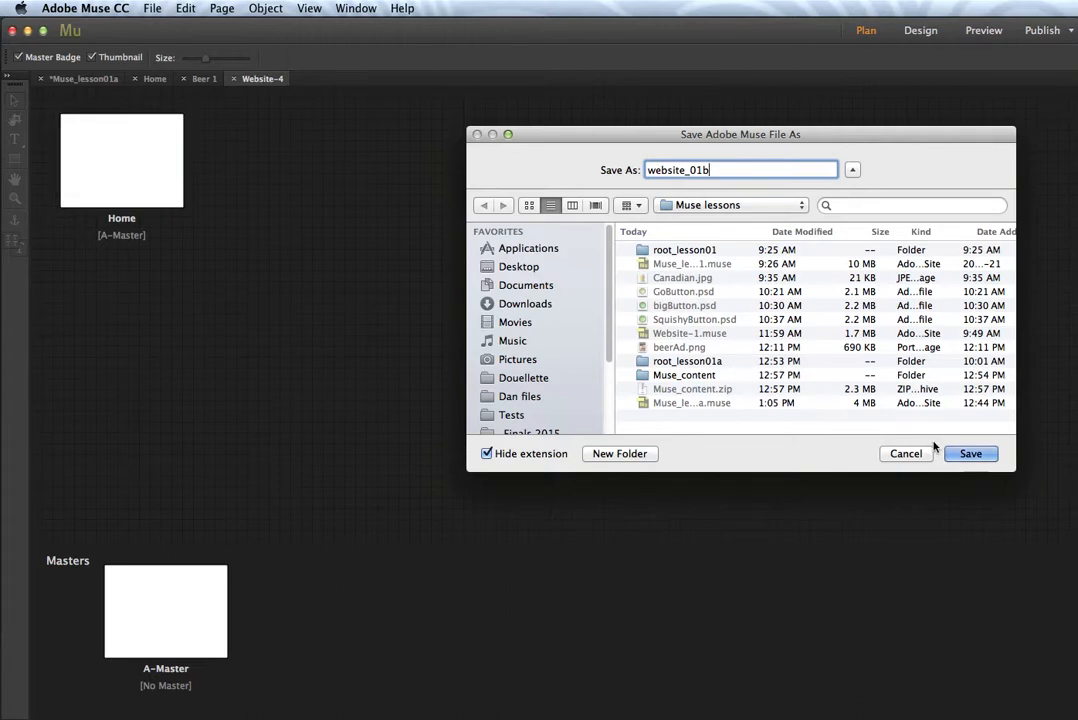
left_click(969, 454)
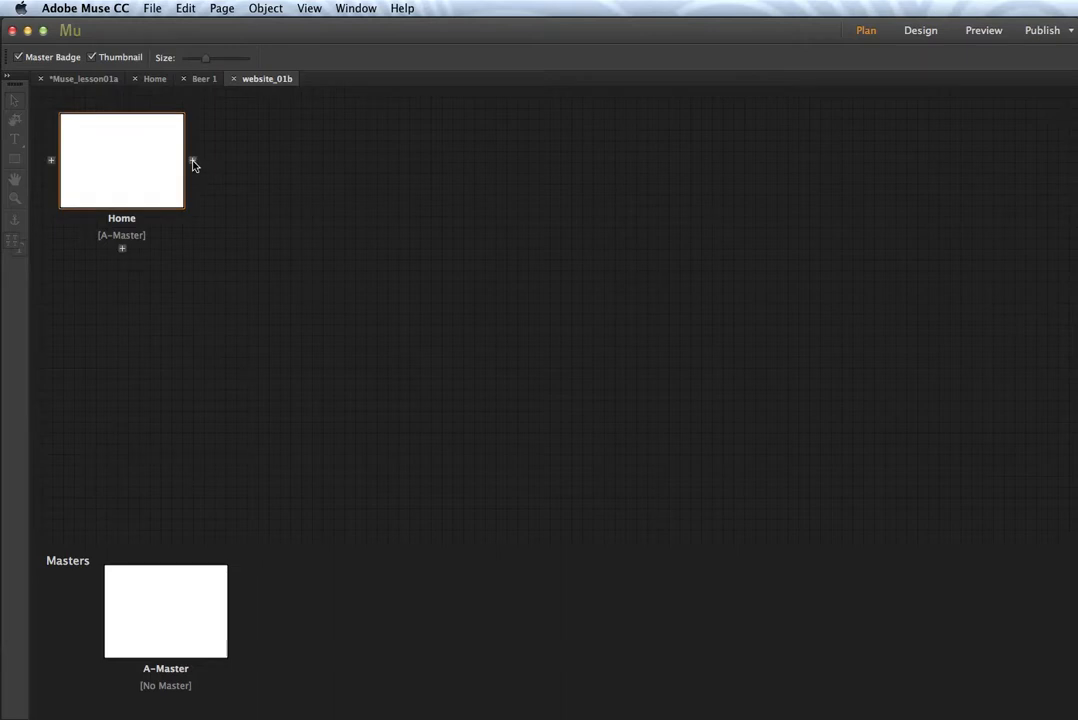
- Add two sibling pages after Home, named Beer1 and Beer2
left_click(193, 163)
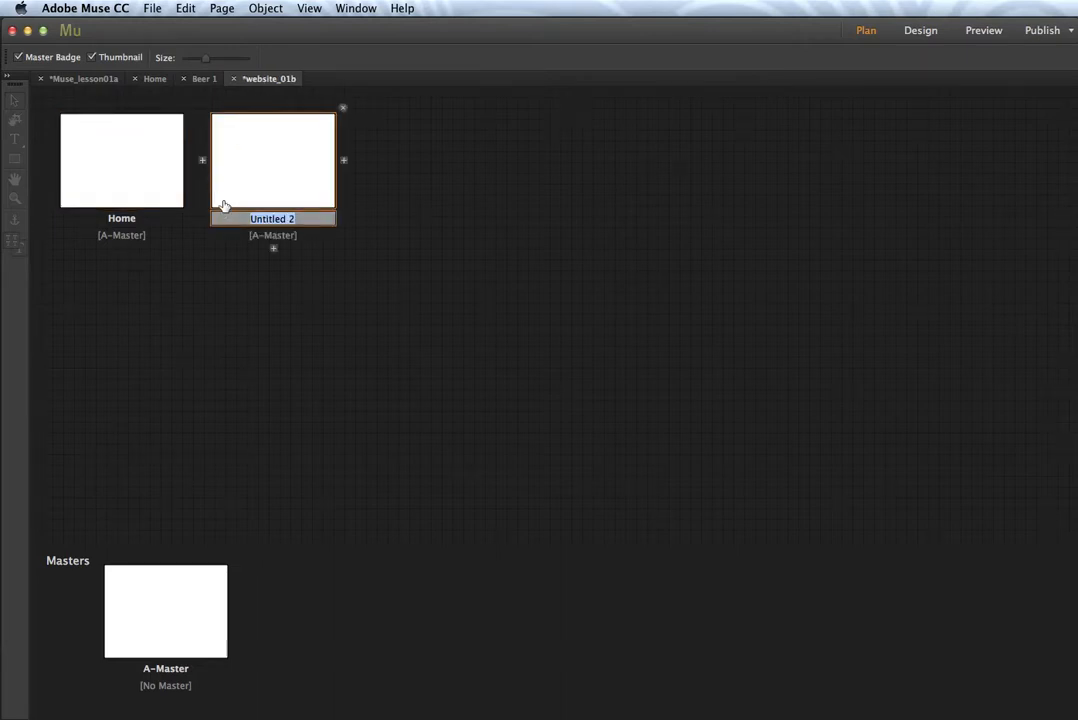
key("BackSpace")
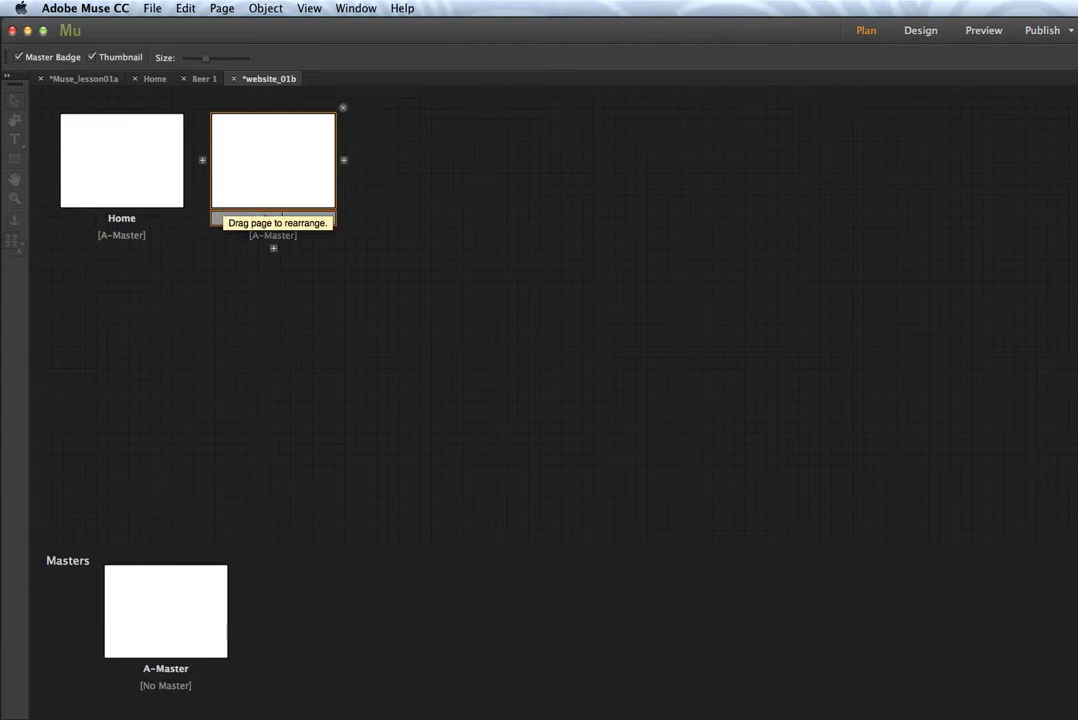
type("Beer1")
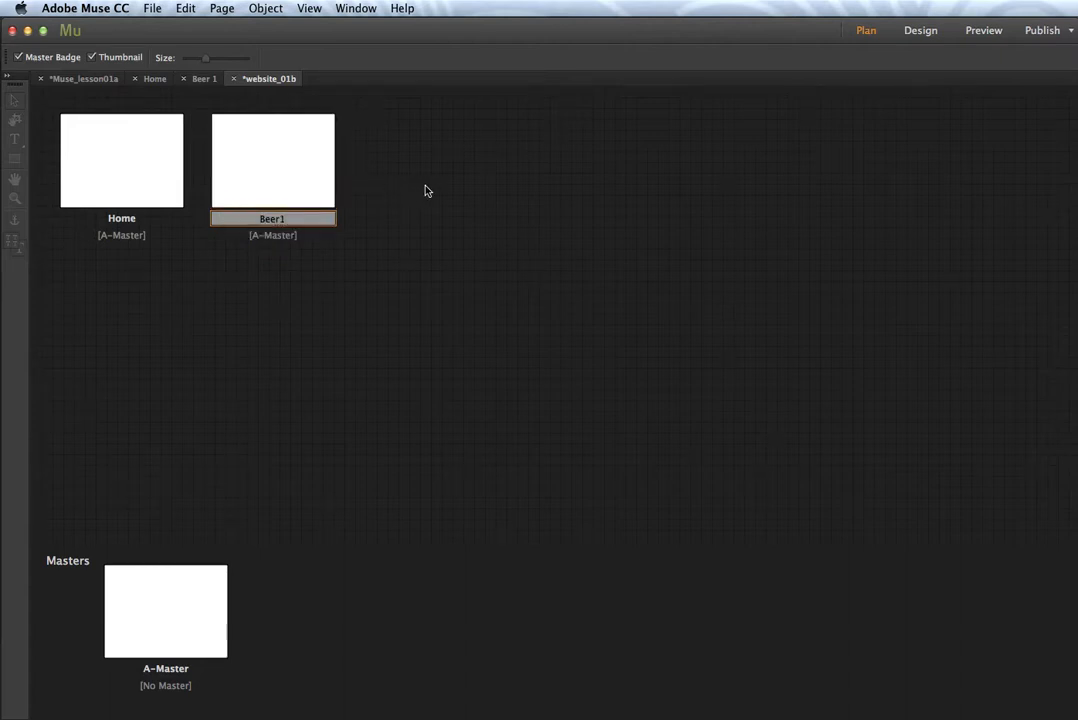
key("Return")
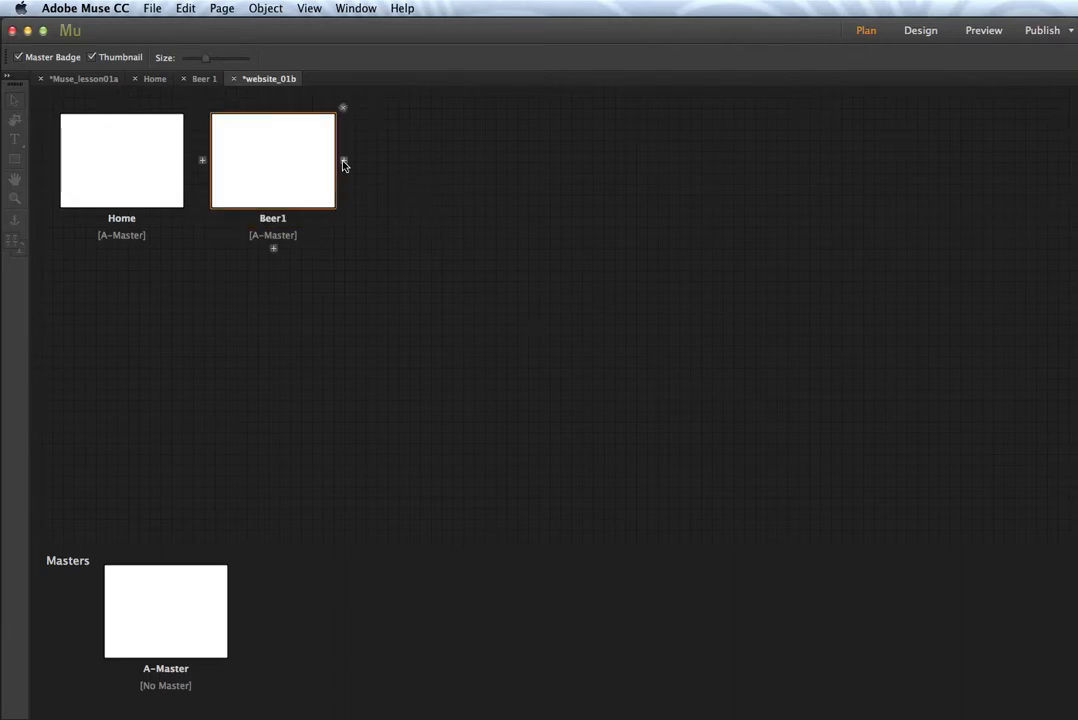
left_click(343, 163)
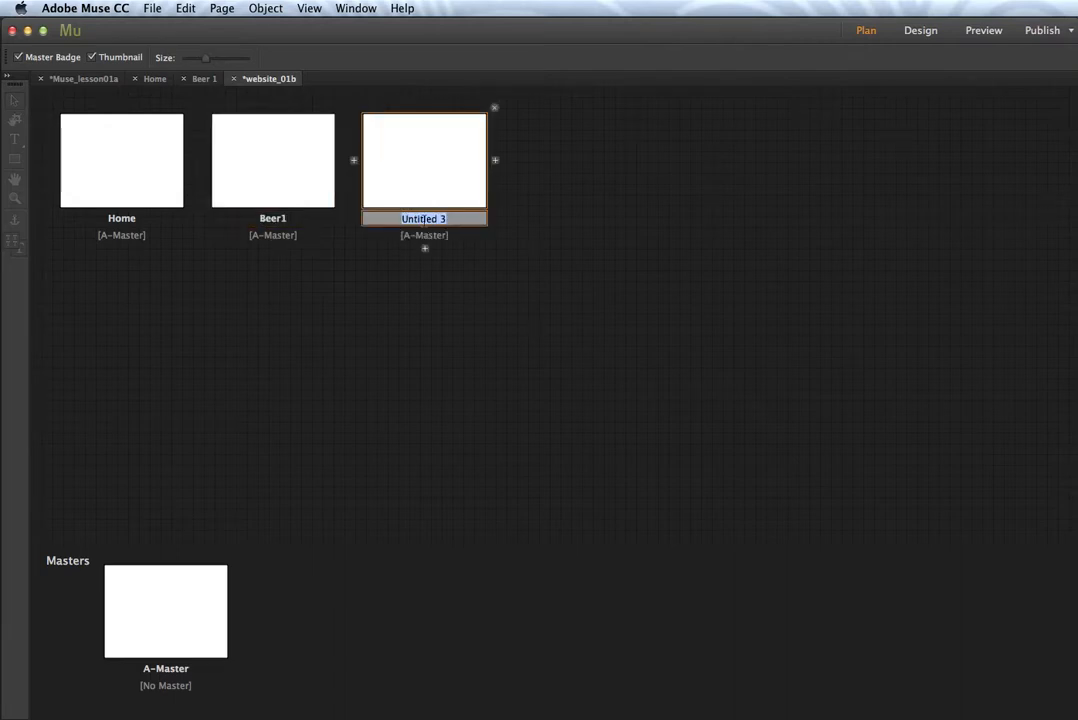
type("Beer2")
key("Return")
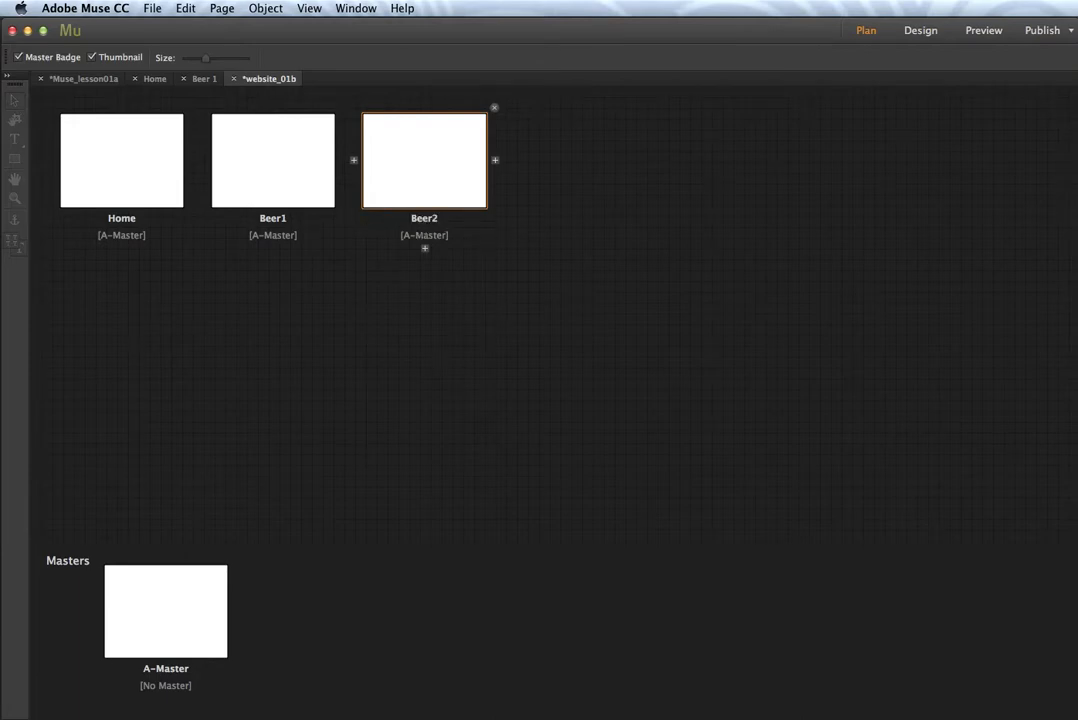
- Add two more sibling pages after Beer2, named Beer3 and Beer4
left_click(495, 163)
type("B")
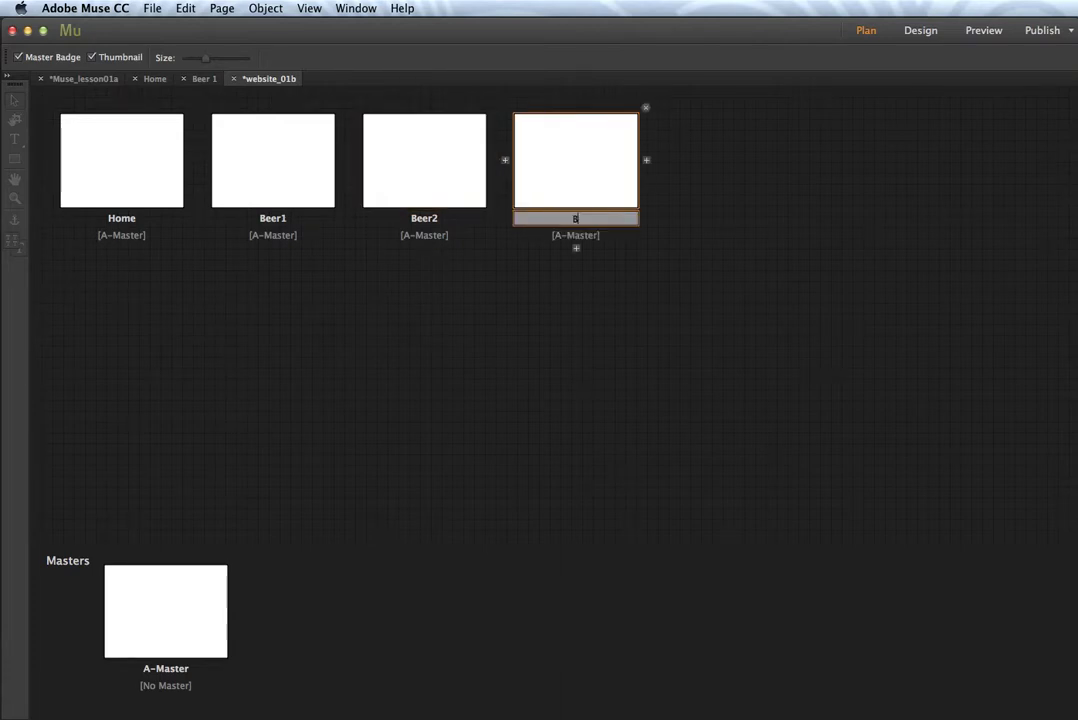
type("eer3")
key("Return")
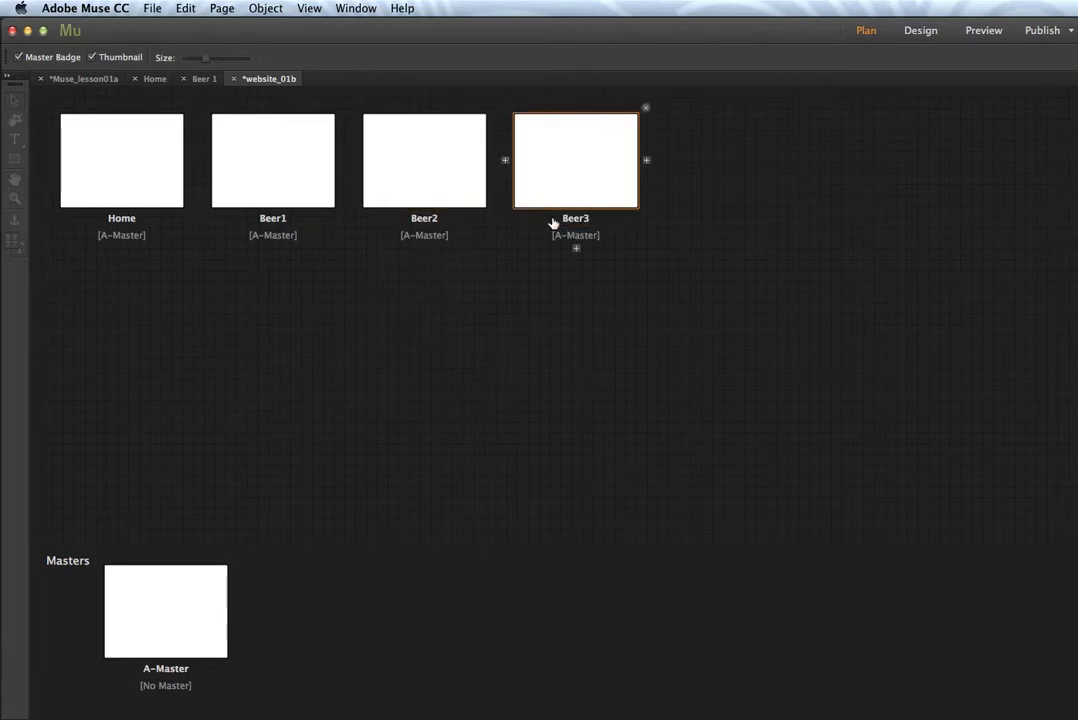
left_click(646, 163)
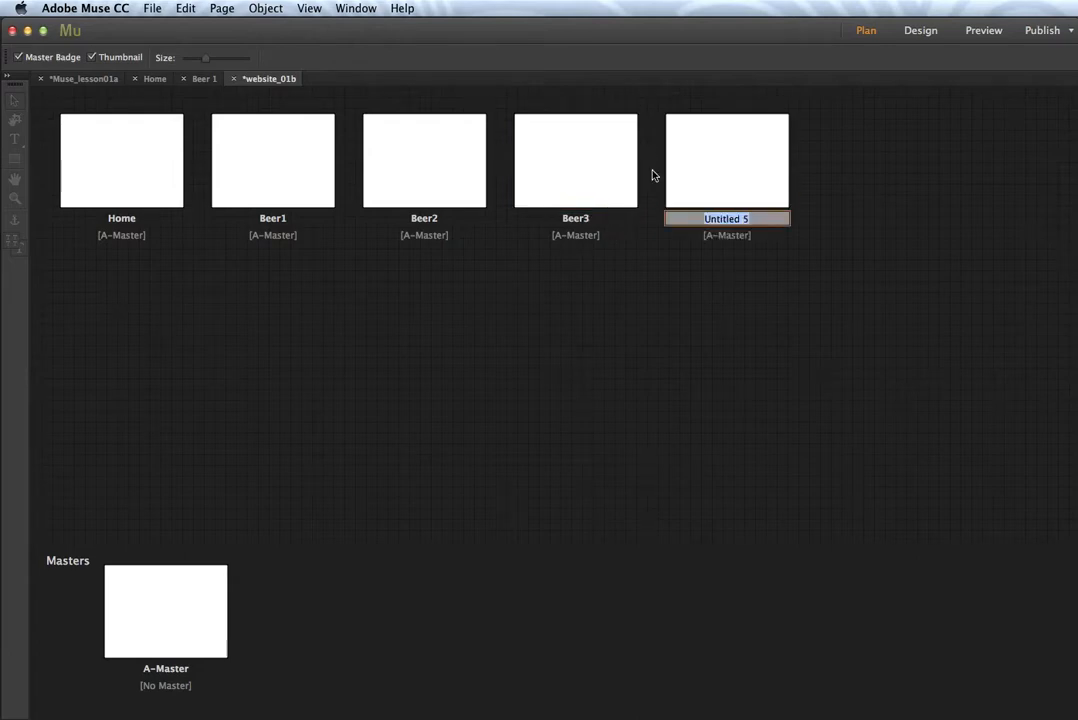
type("Be")
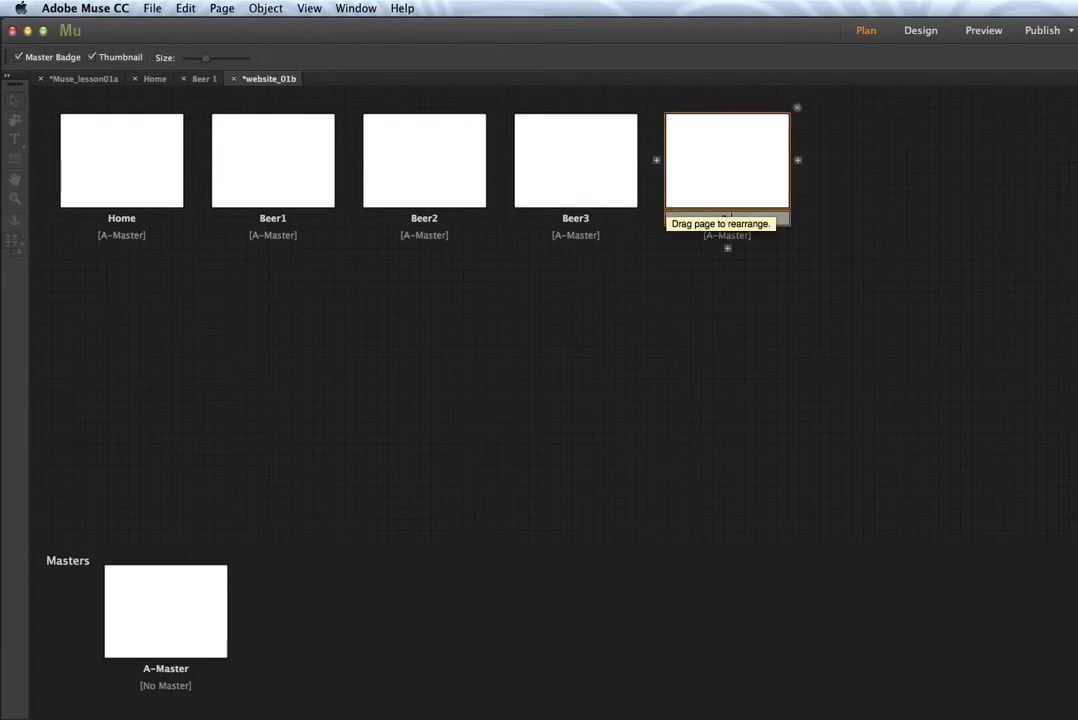
type("er4")
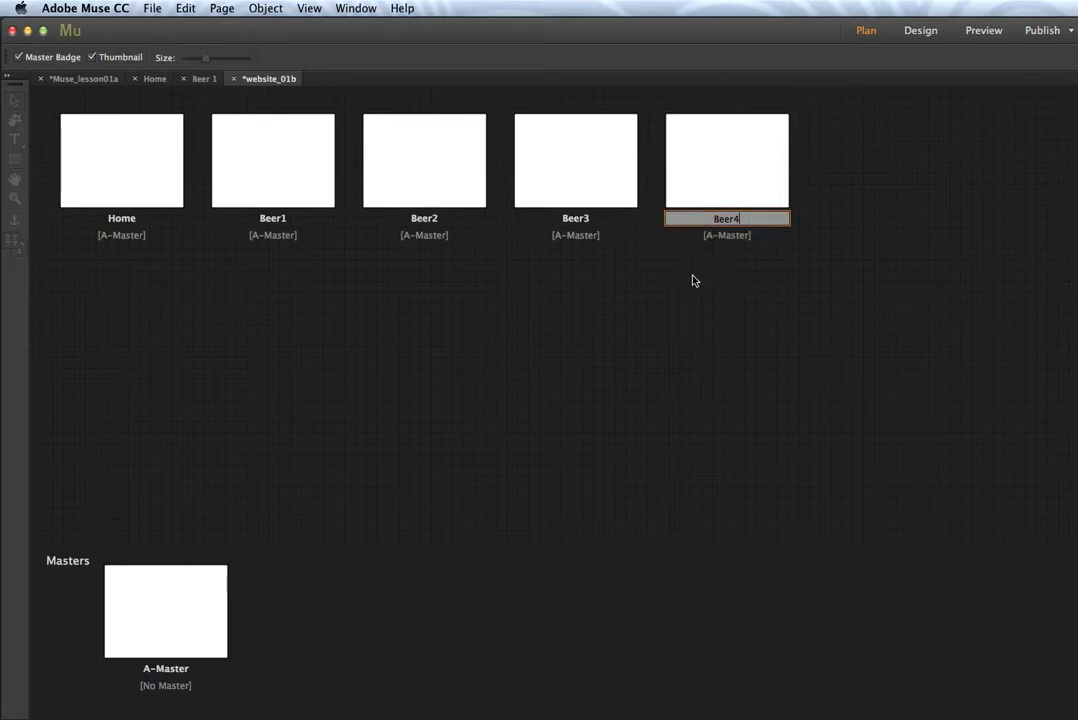
key("Return")
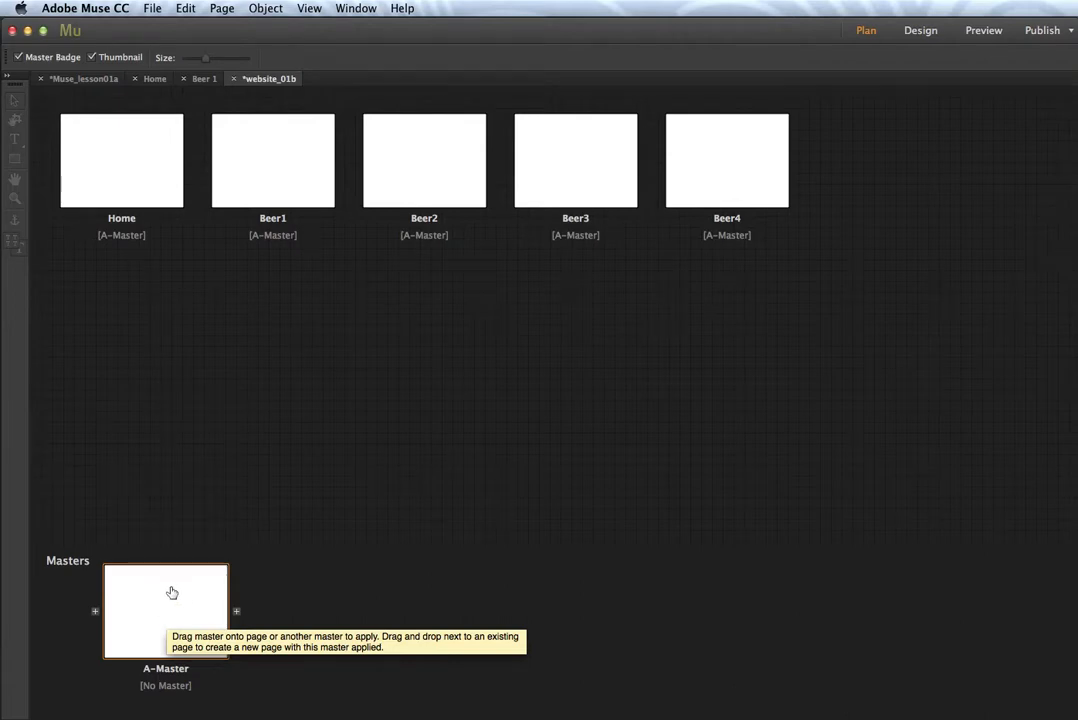
- Open A-Master for design, nudge its header guide down and footer guide up, and move the page-bottom guide slightly lower
double_click(165, 633)
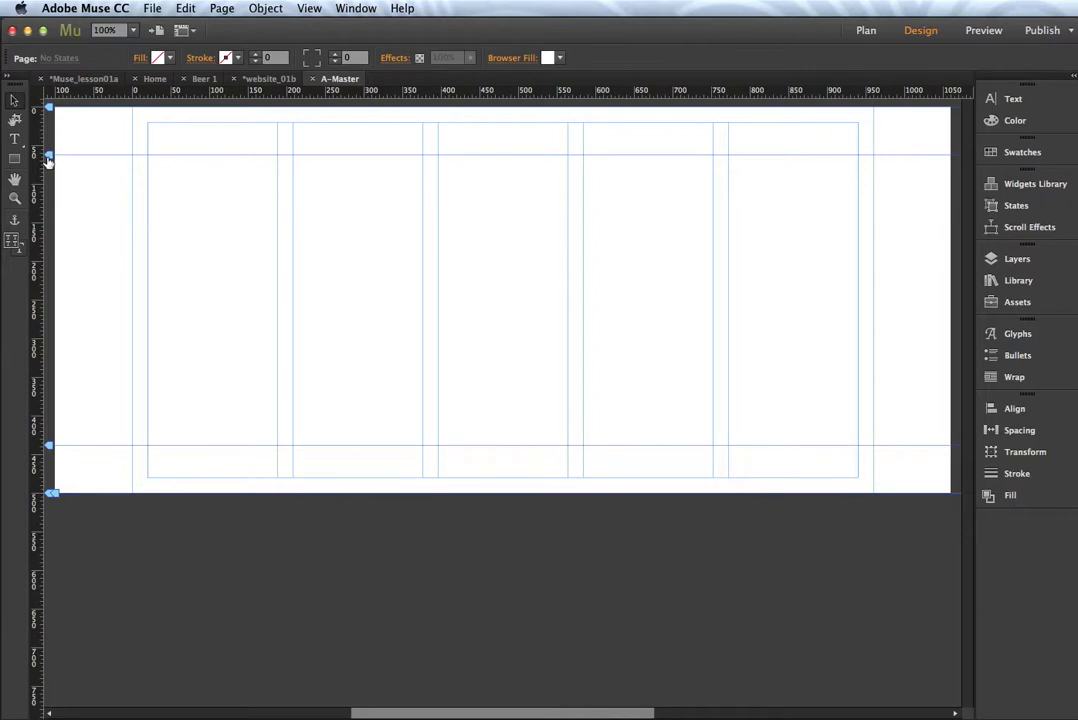
left_click_drag(48, 157, 48, 158)
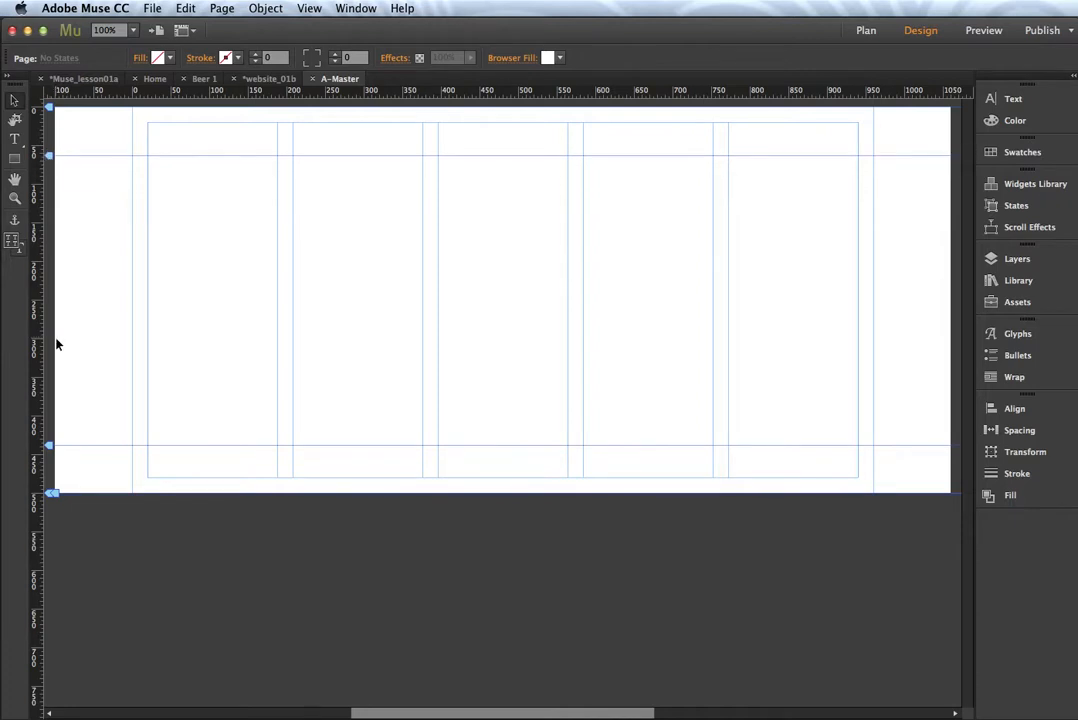
left_click_drag(48, 446, 48, 443)
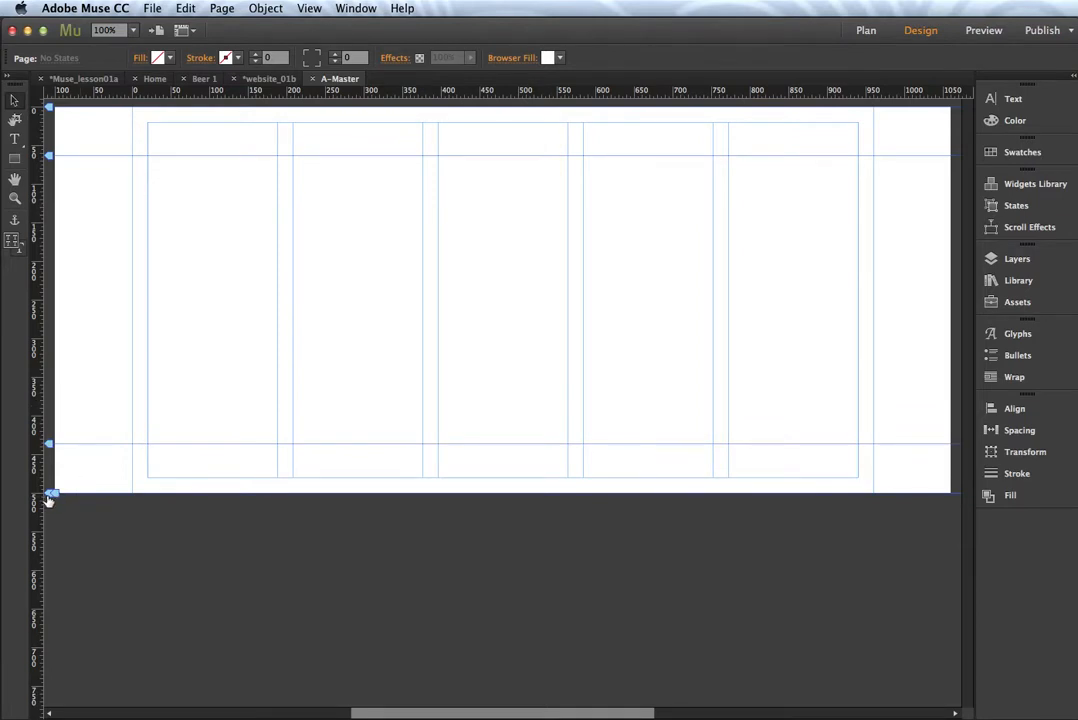
mouse_move(47, 495)
left_mouse_down()
mouse_move(63, 582)
mouse_move(64, 532)
mouse_move(48, 530)
mouse_move(50, 502)
left_mouse_up()
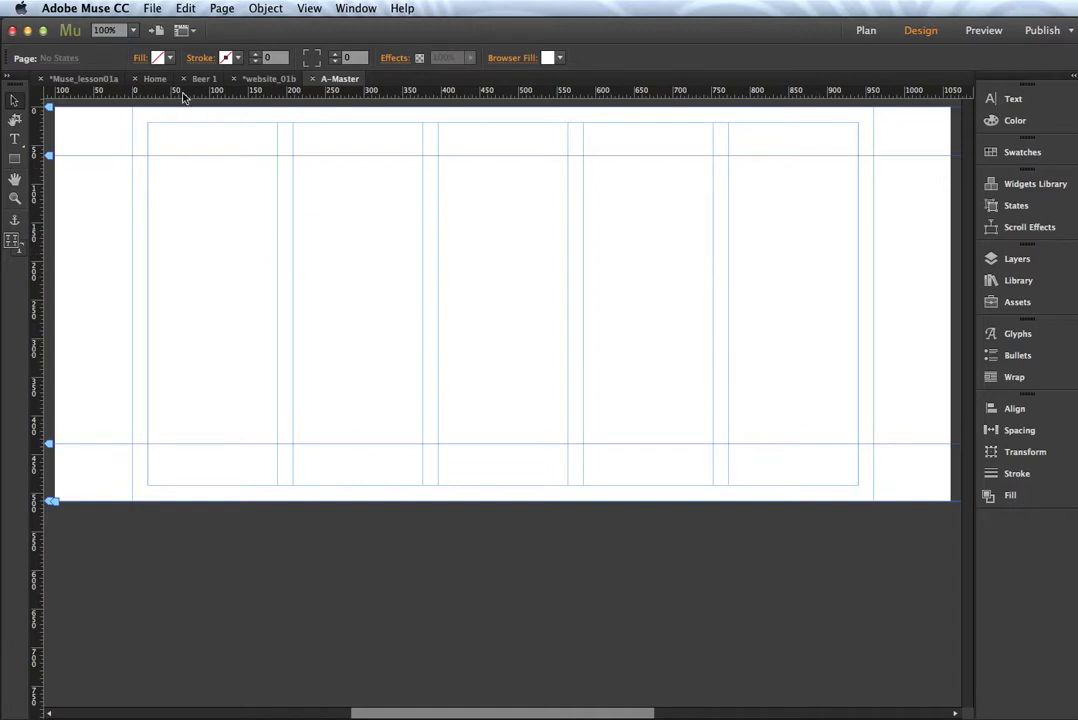
- Try a bright green page fill on A-Master and reset the fill to none
left_click(143, 55)
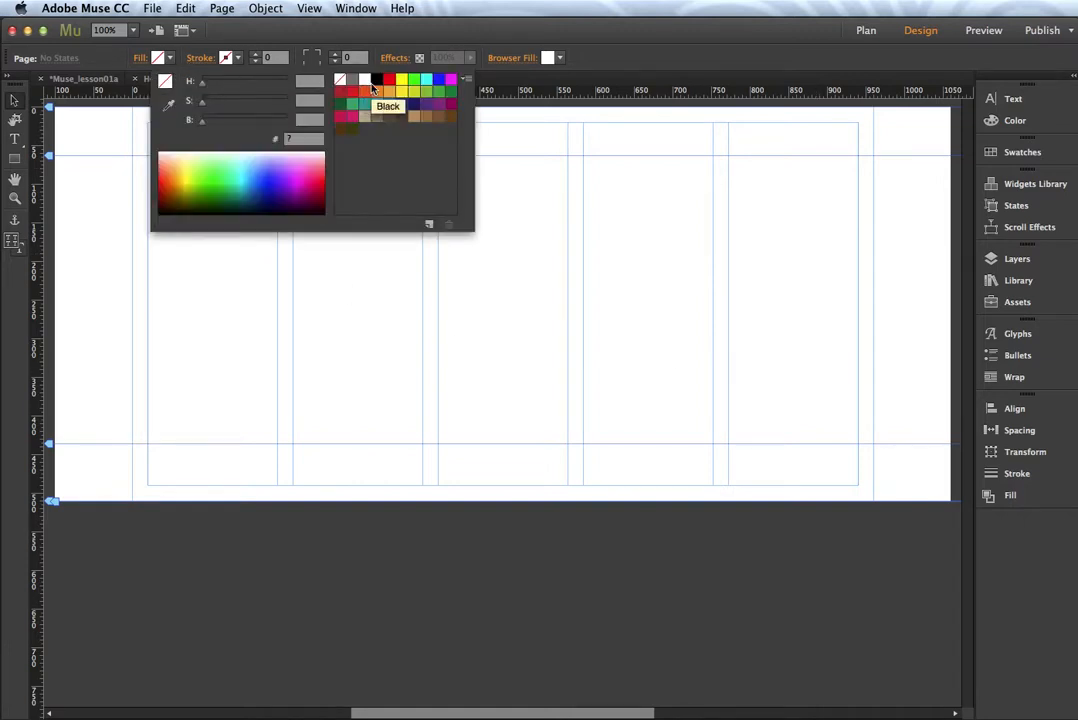
left_click(412, 80)
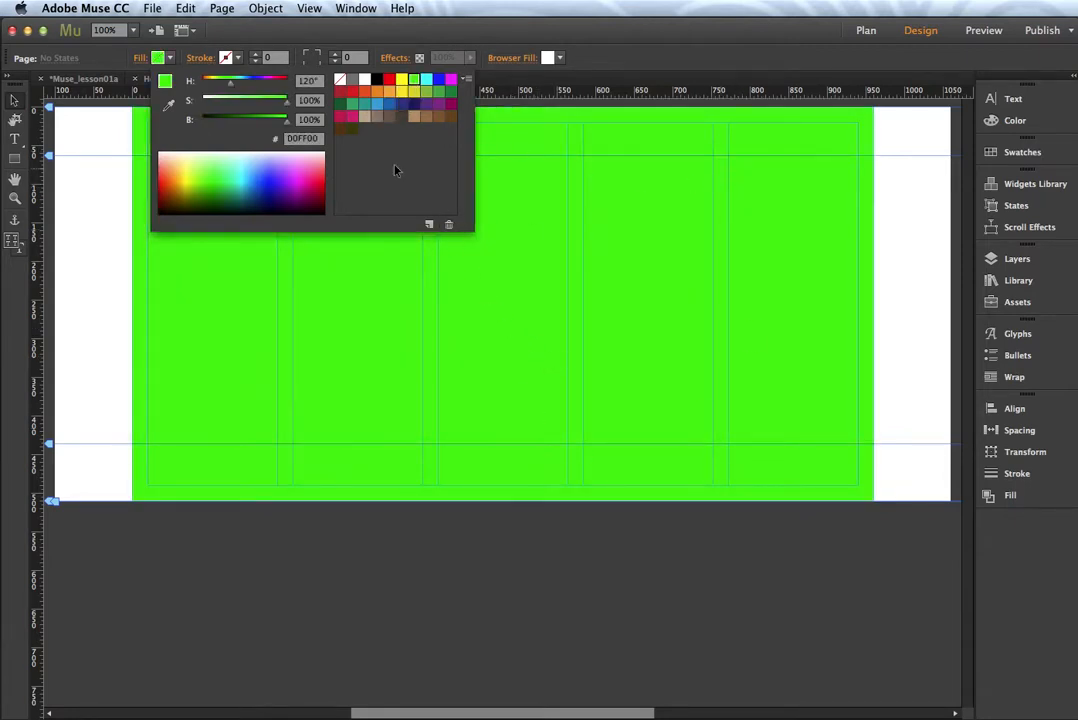
left_click(340, 80)
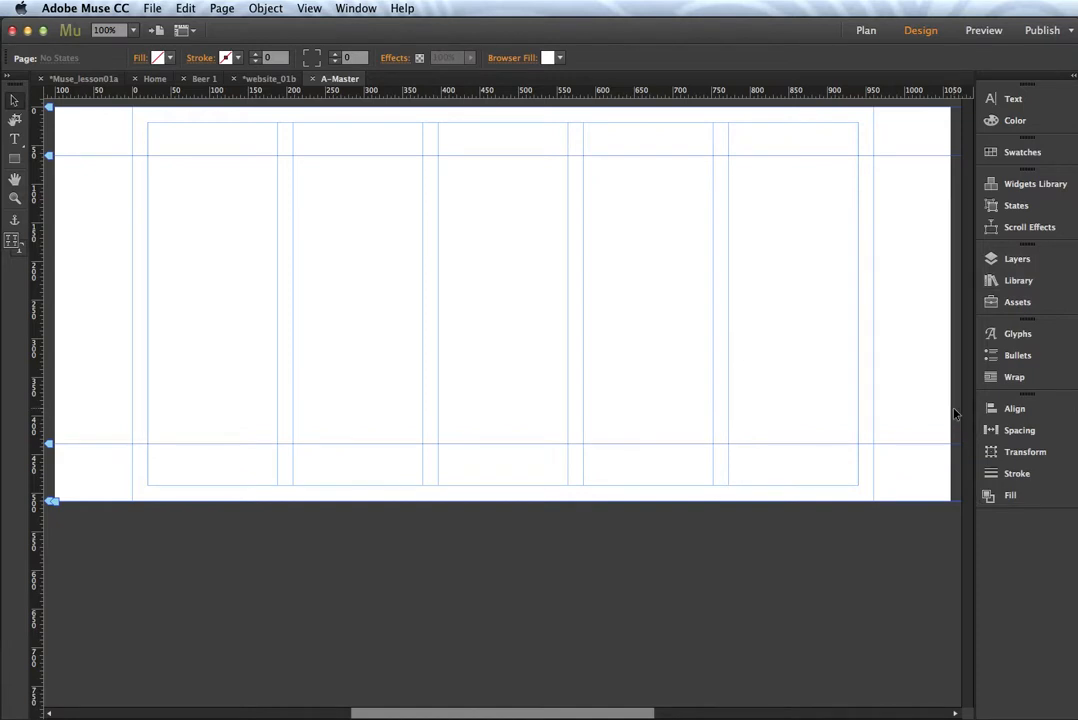
- Add a horizontal menu widget to the A-Master header and fit it to 564 × 63 at X 396, Y 0
left_click(988, 191)
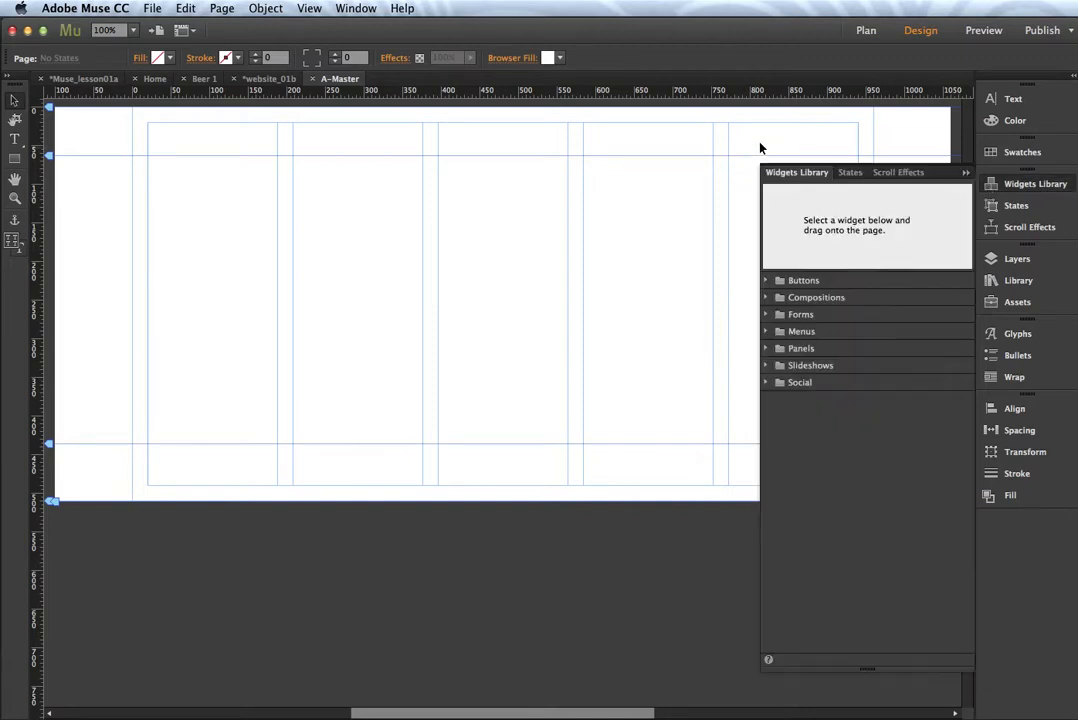
left_click(766, 333)
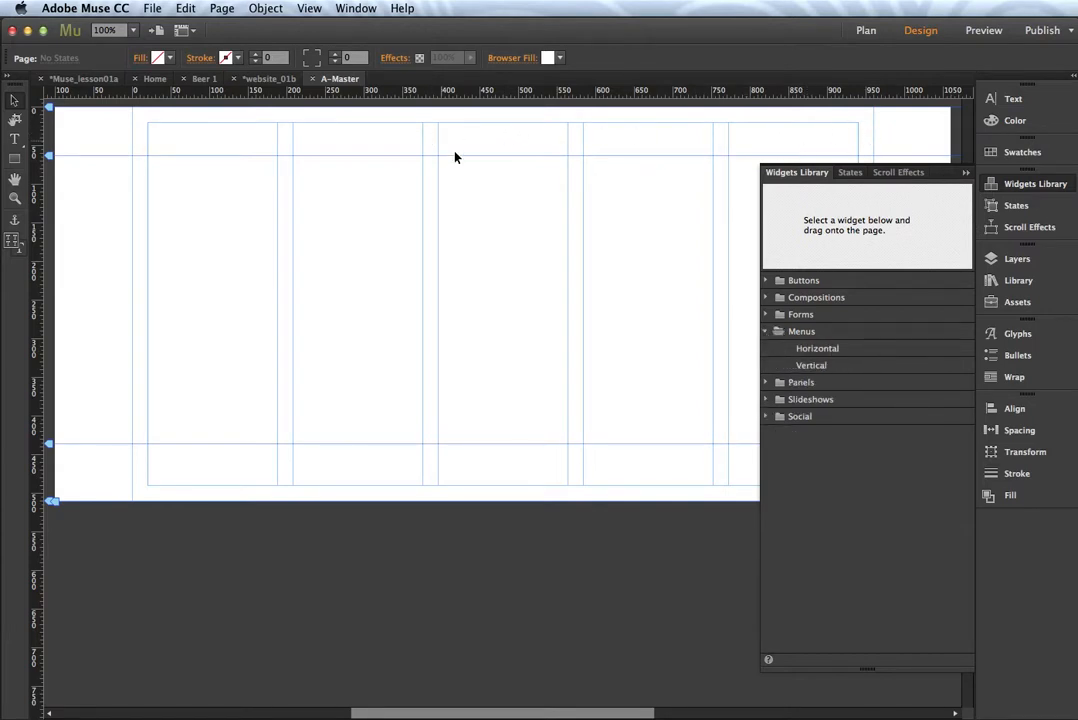
left_click(817, 349)
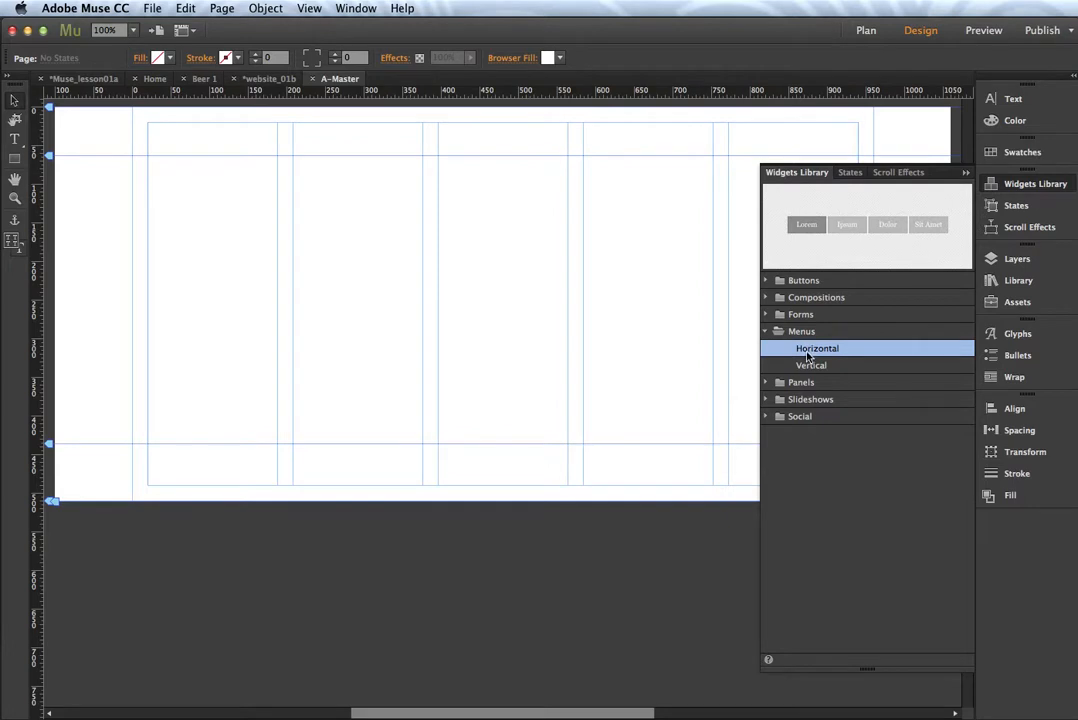
left_click_drag(808, 357, 619, 128)
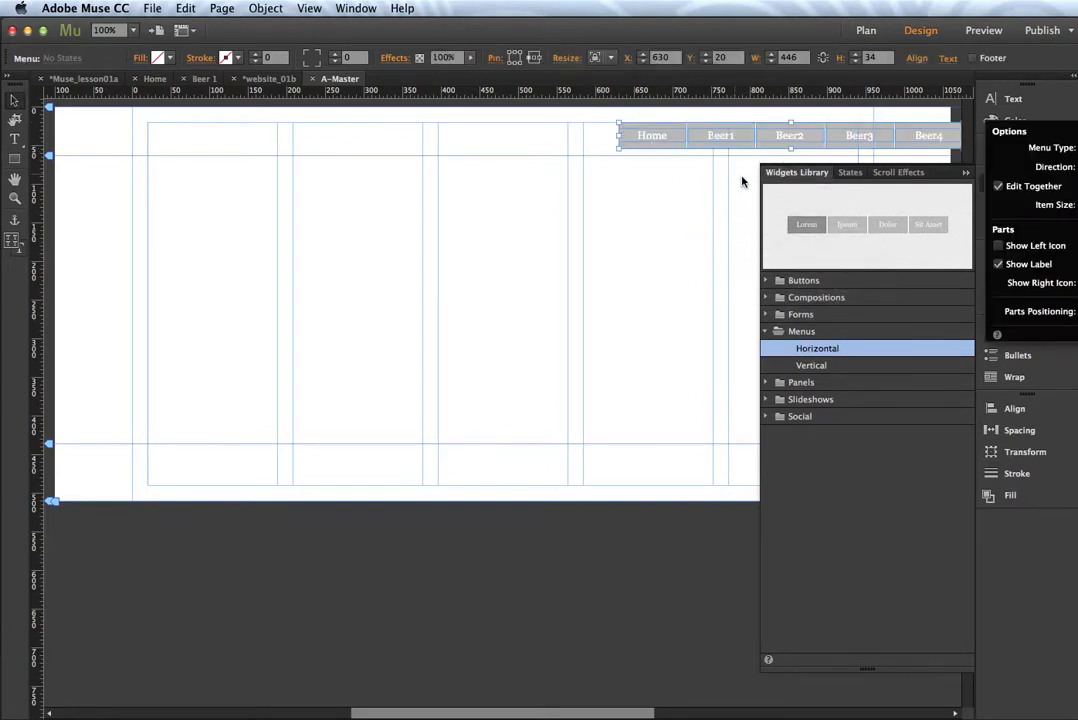
left_click(966, 173)
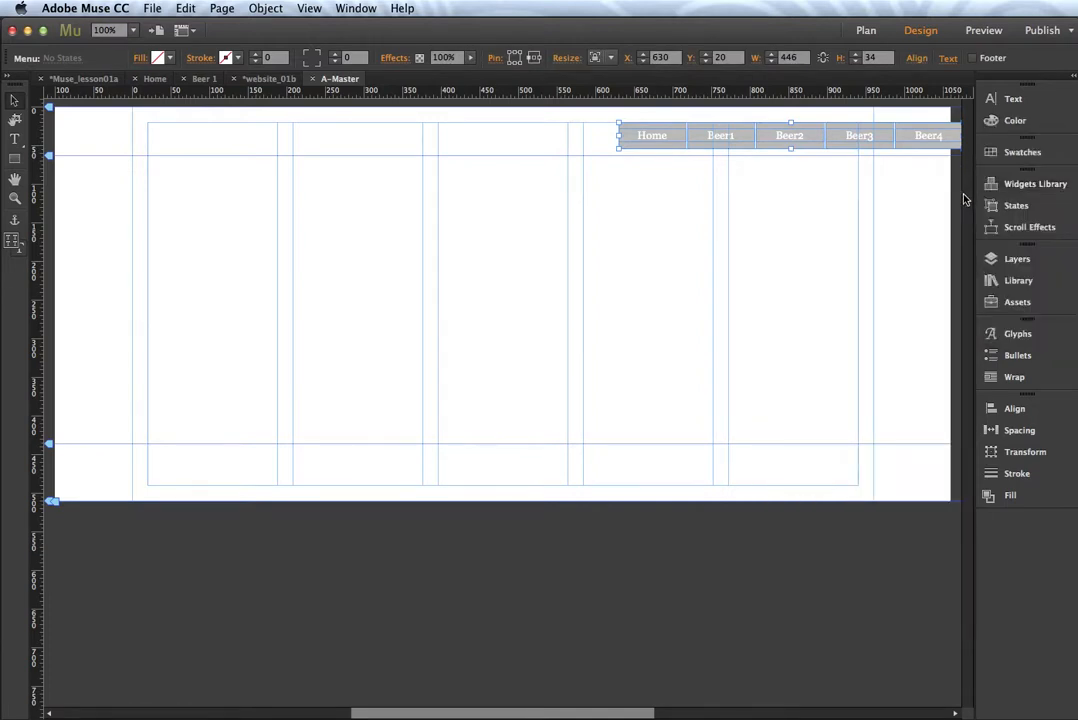
left_click_drag(821, 139, 731, 146)
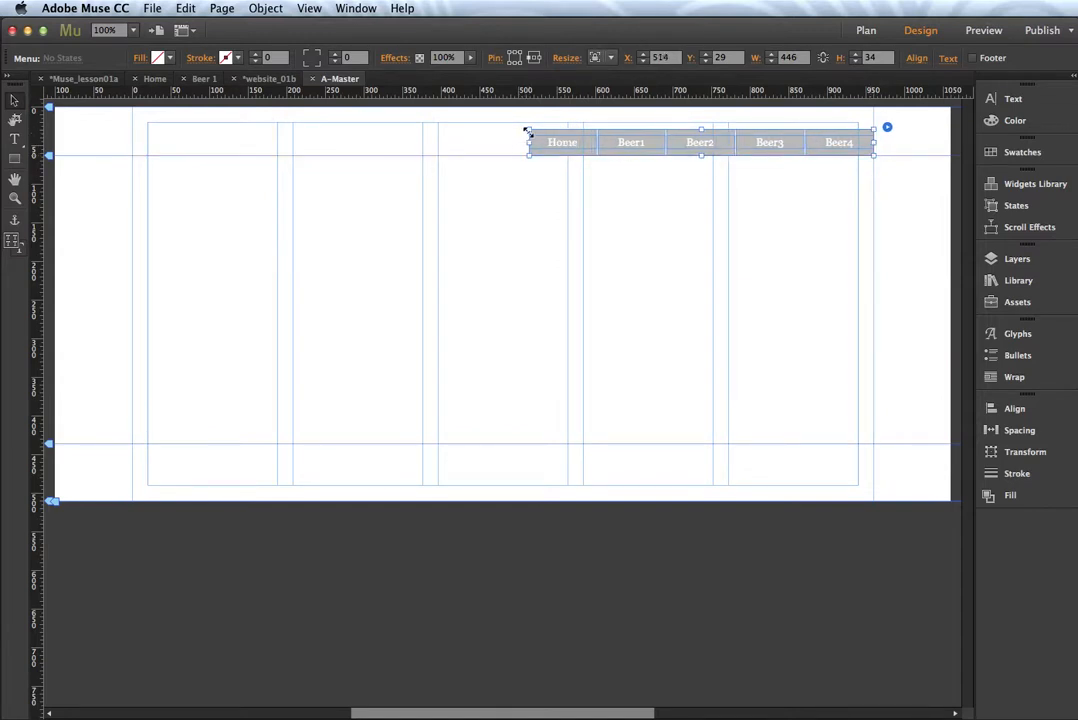
left_click_drag(527, 130, 437, 146)
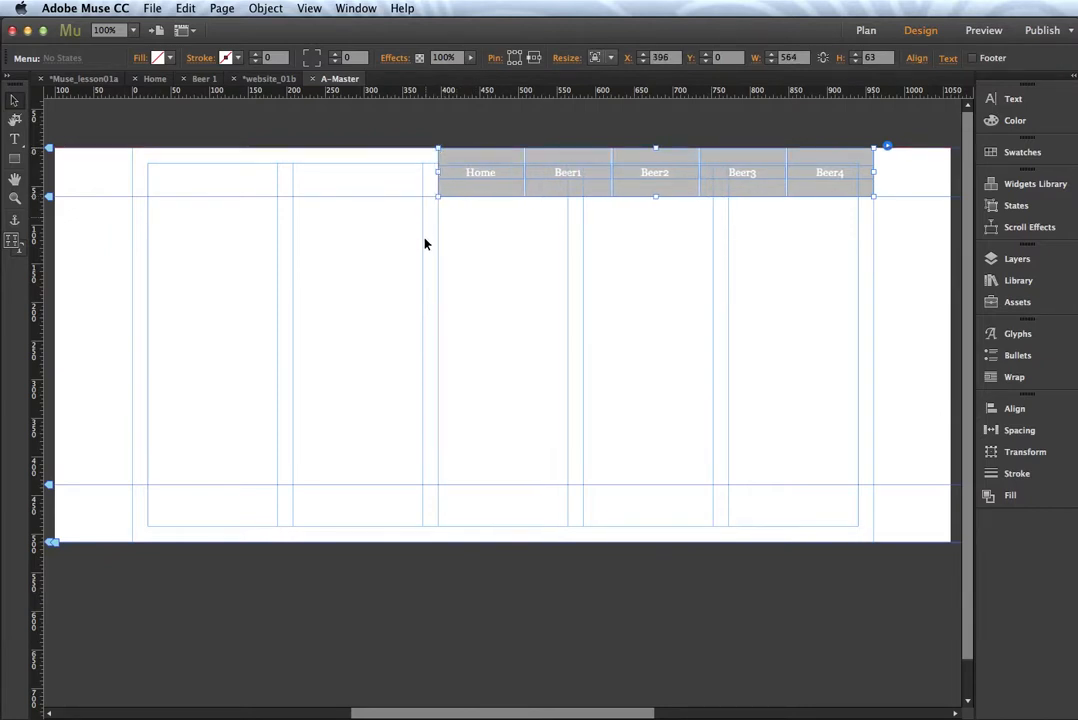
- Set the menu item labels to Arial at size 16
double_click(481, 178)
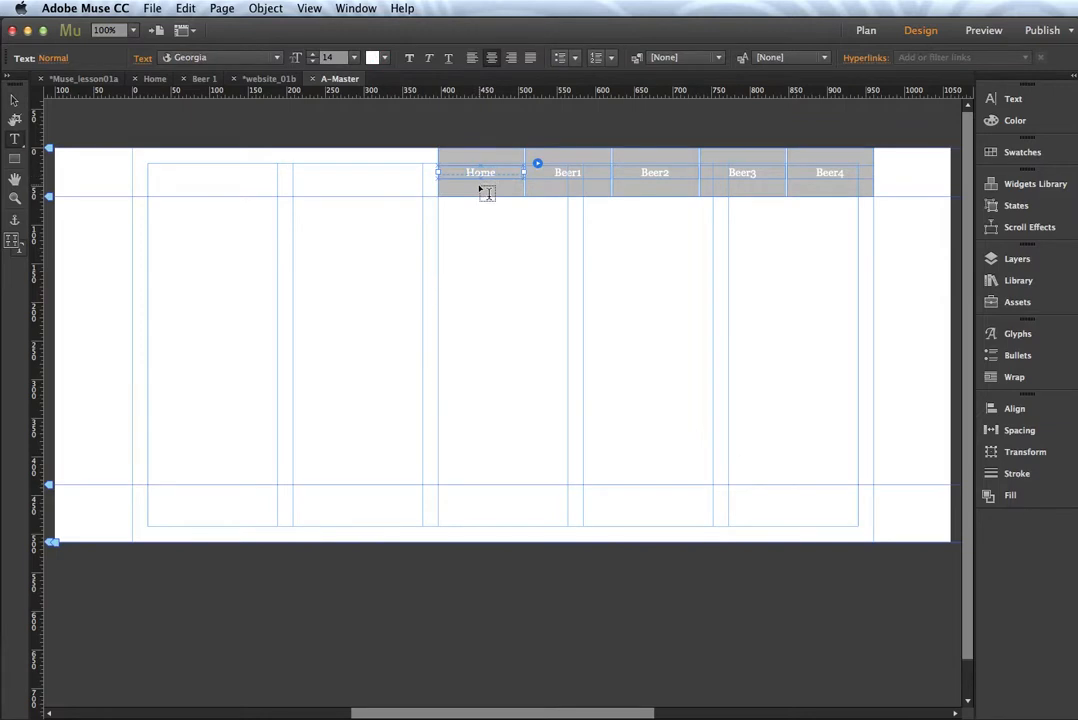
left_click(278, 58)
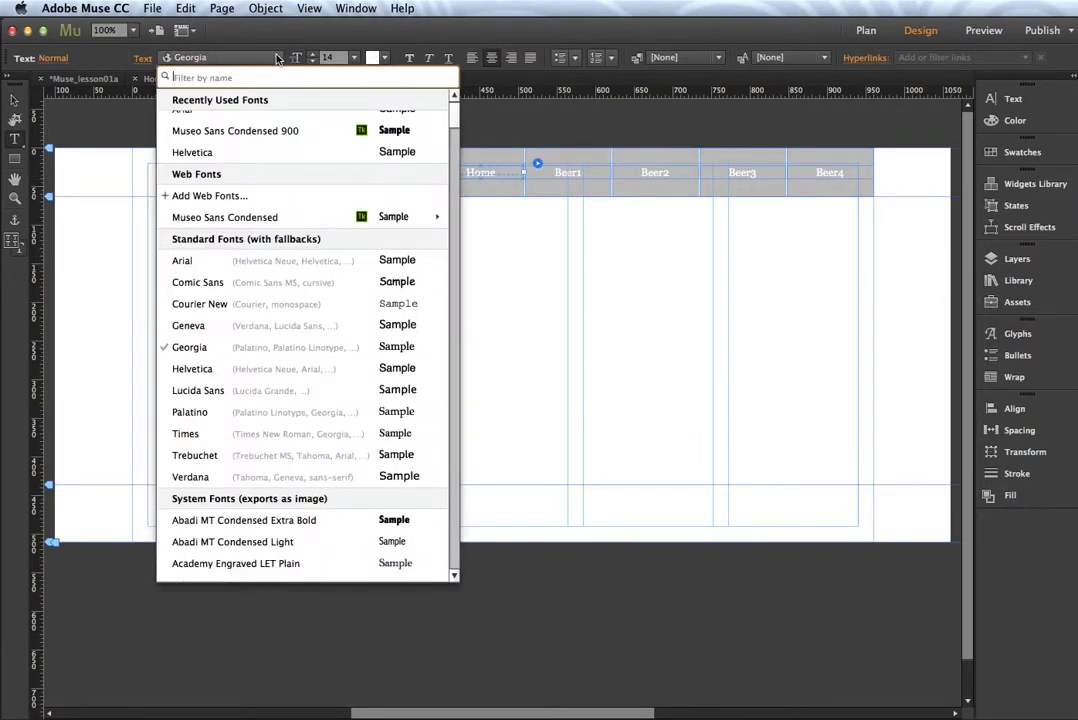
left_click(248, 261)
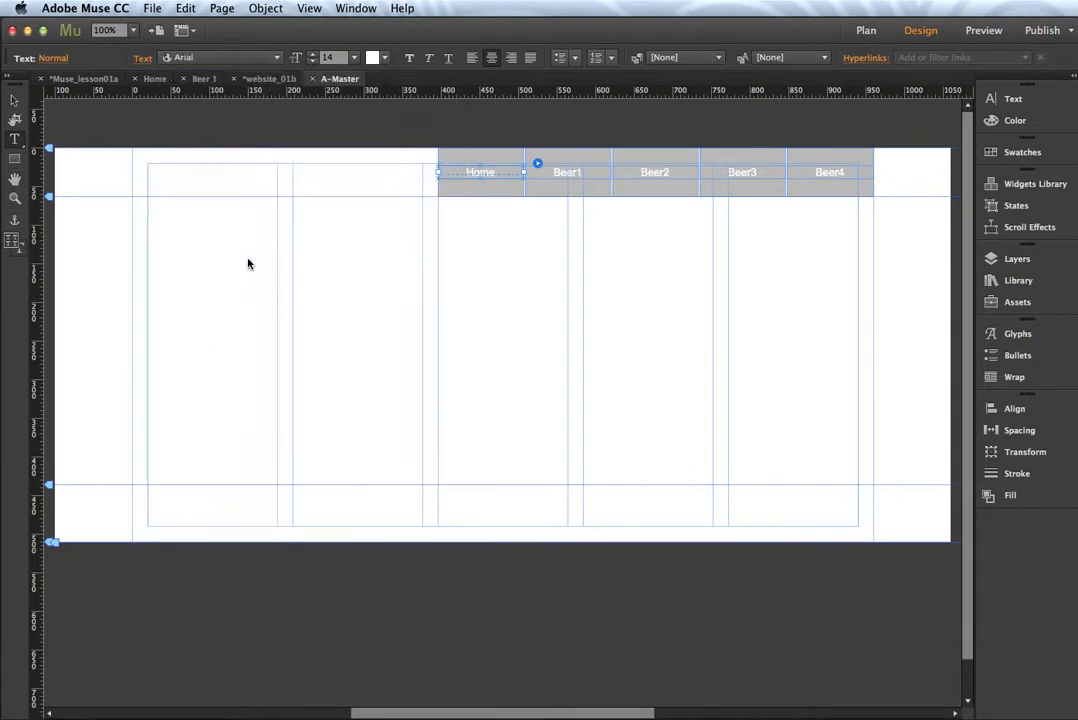
left_click(313, 56)
left_click(313, 56)
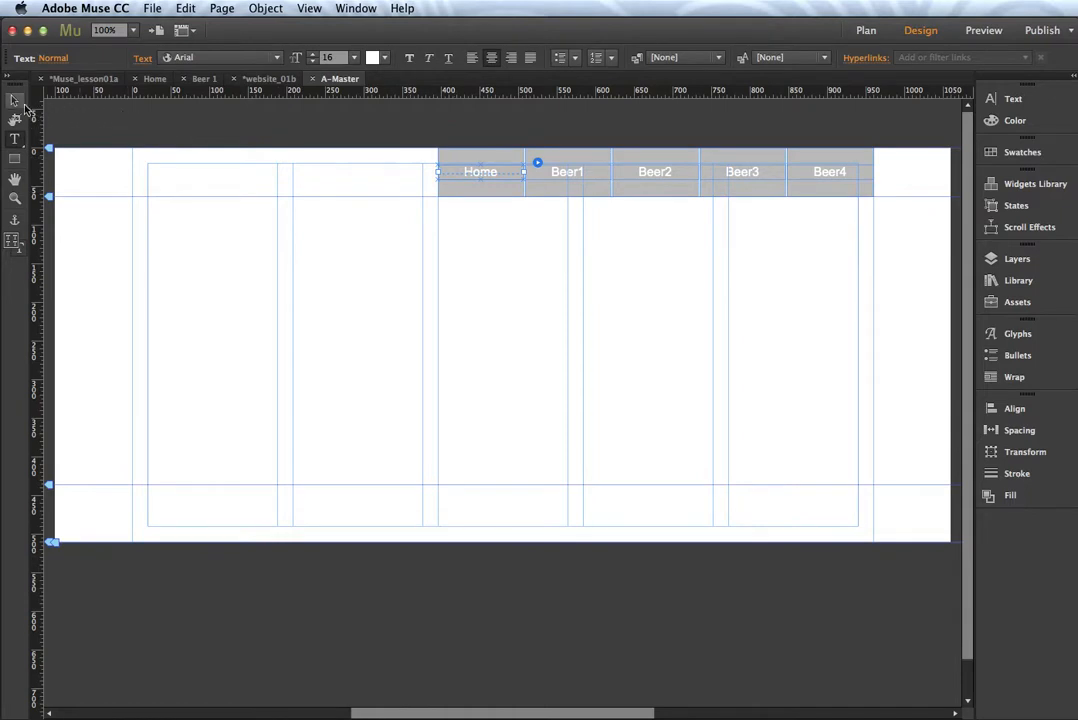
left_click(15, 101)
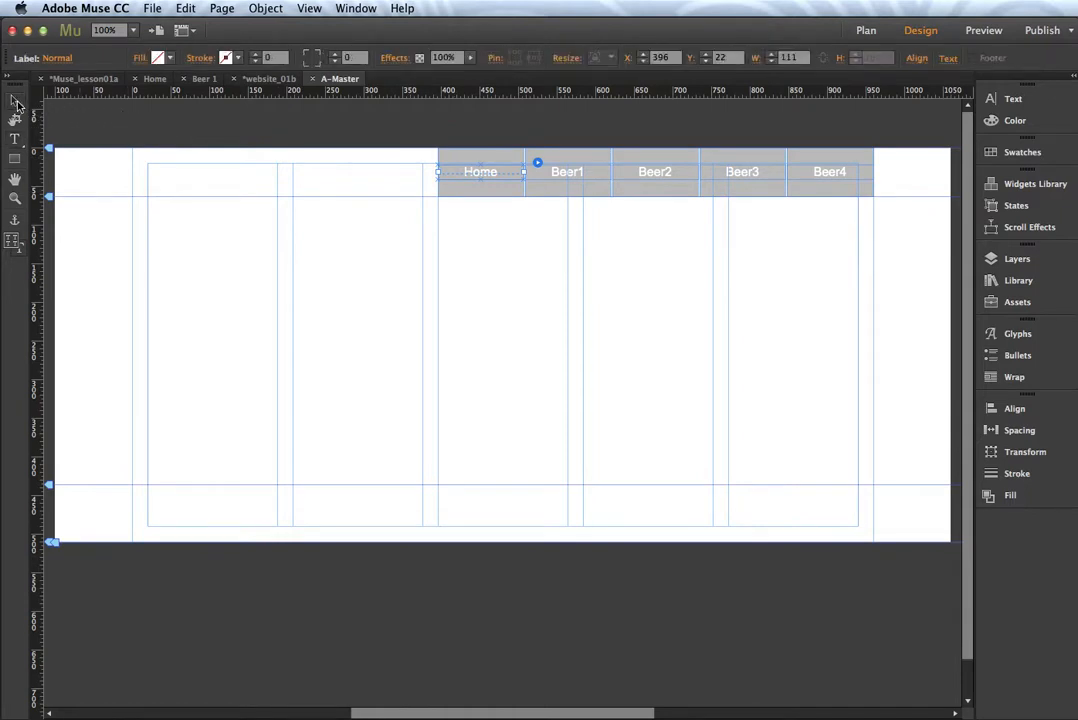
- Fill the menu items' Normal state with black (000000)
left_click(457, 199)
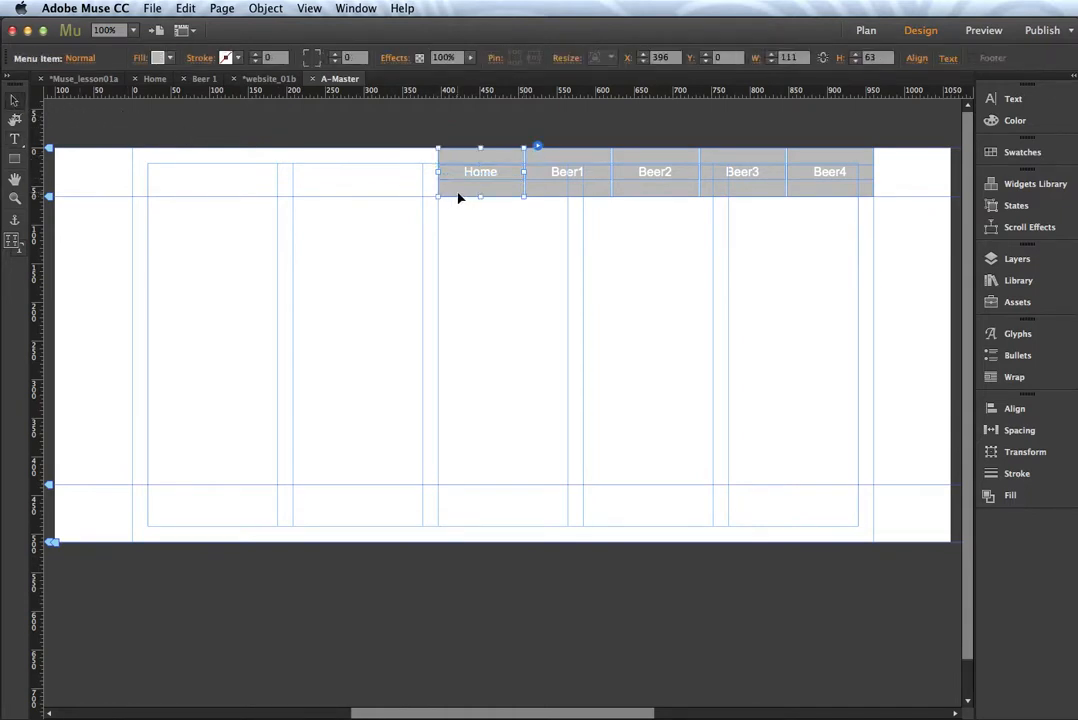
left_click(170, 58)
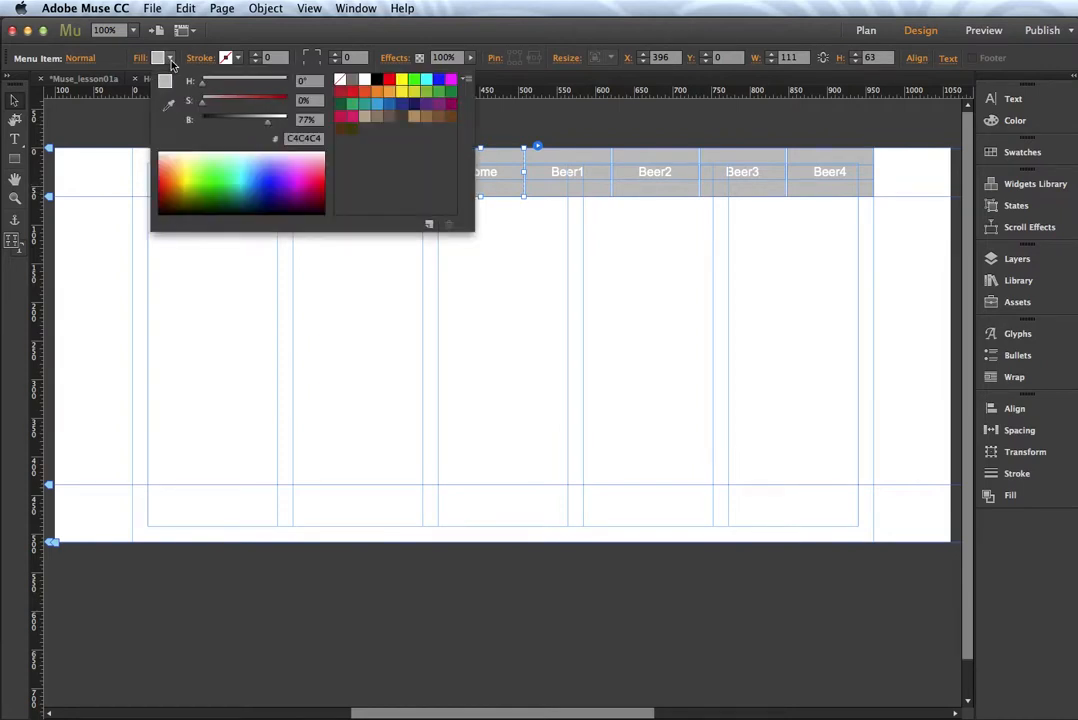
left_click(379, 87)
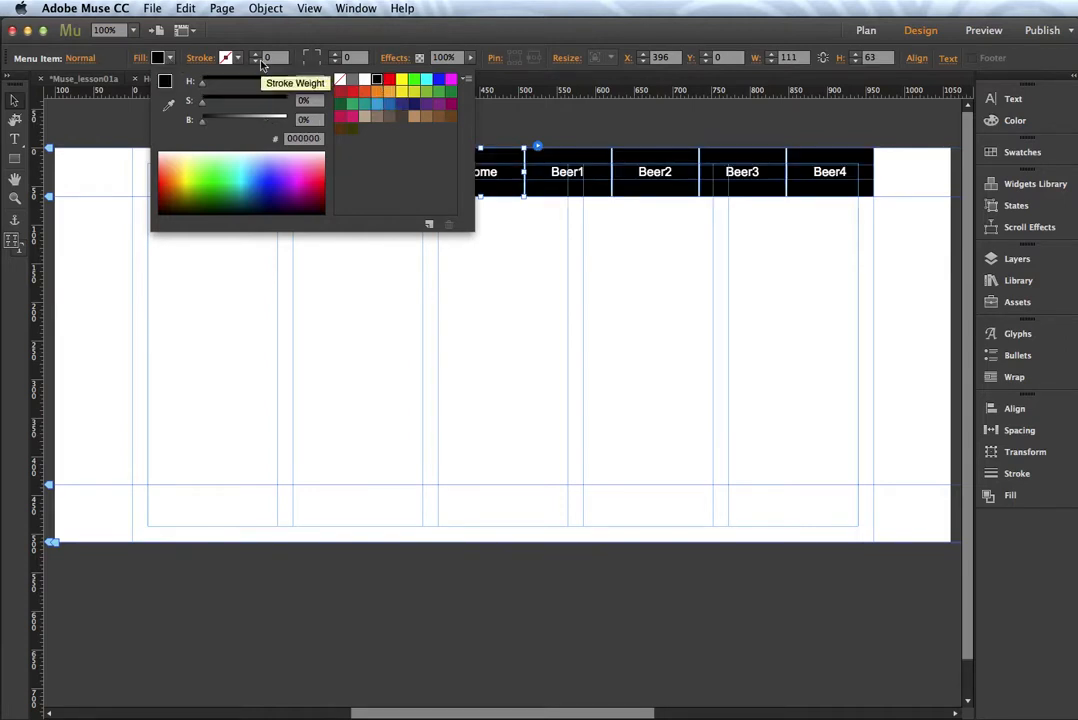
left_click(171, 58)
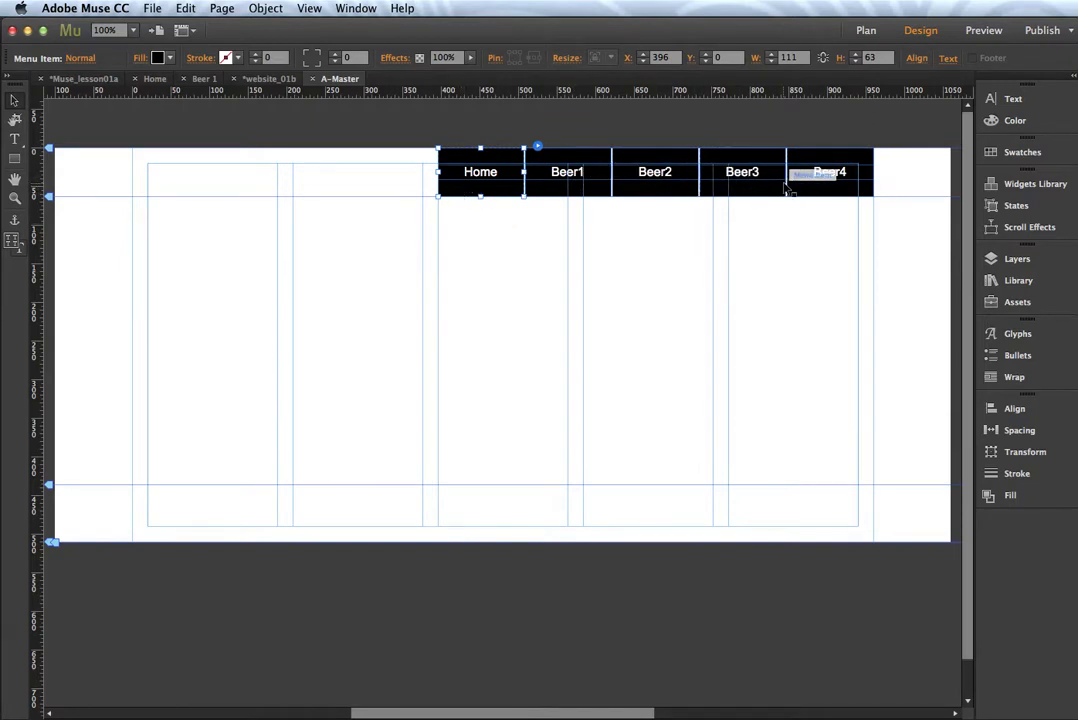
- Fill the menu items' Rollover state with red (FF0000)
left_click(75, 60)
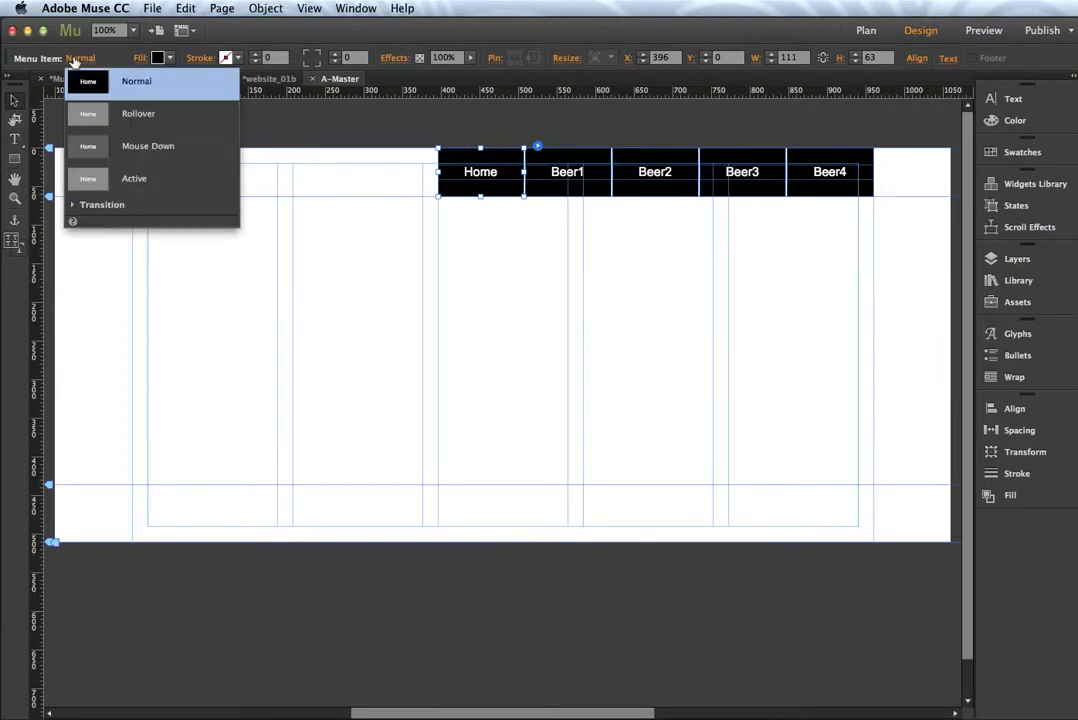
left_click(124, 120)
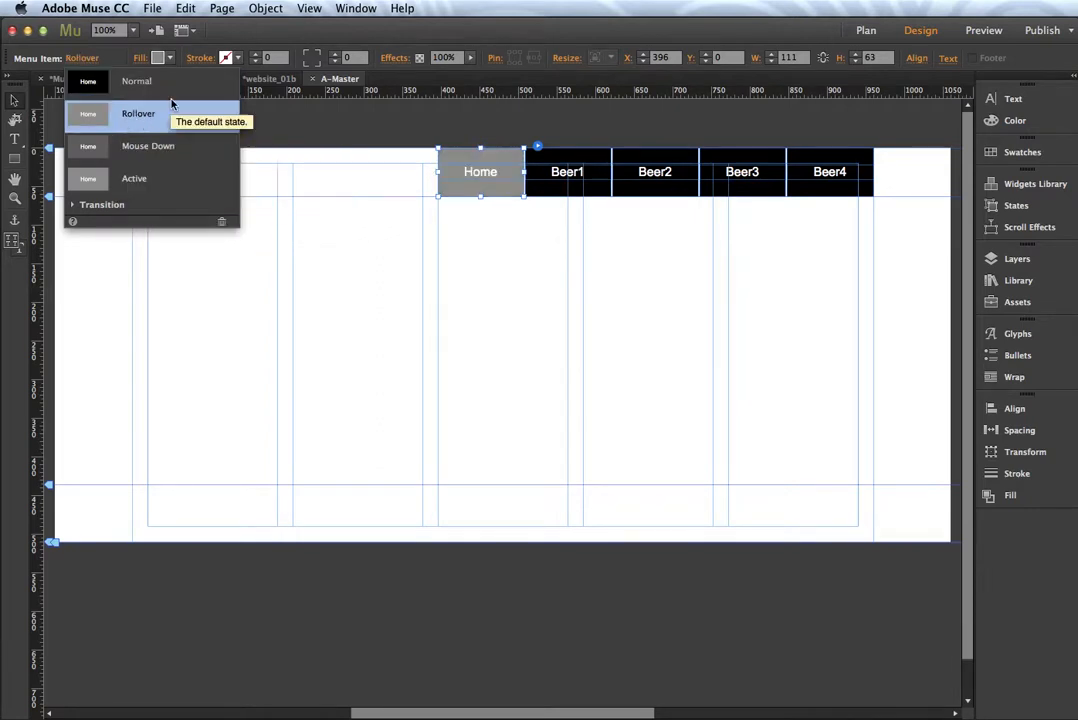
left_click(170, 58)
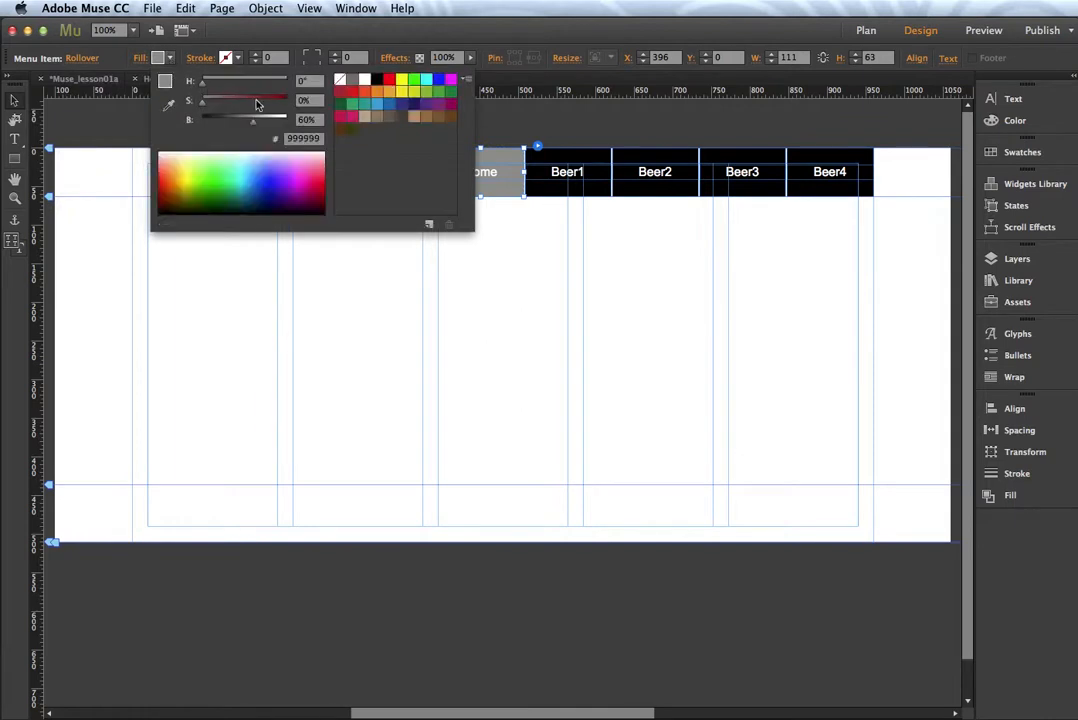
left_click(389, 81)
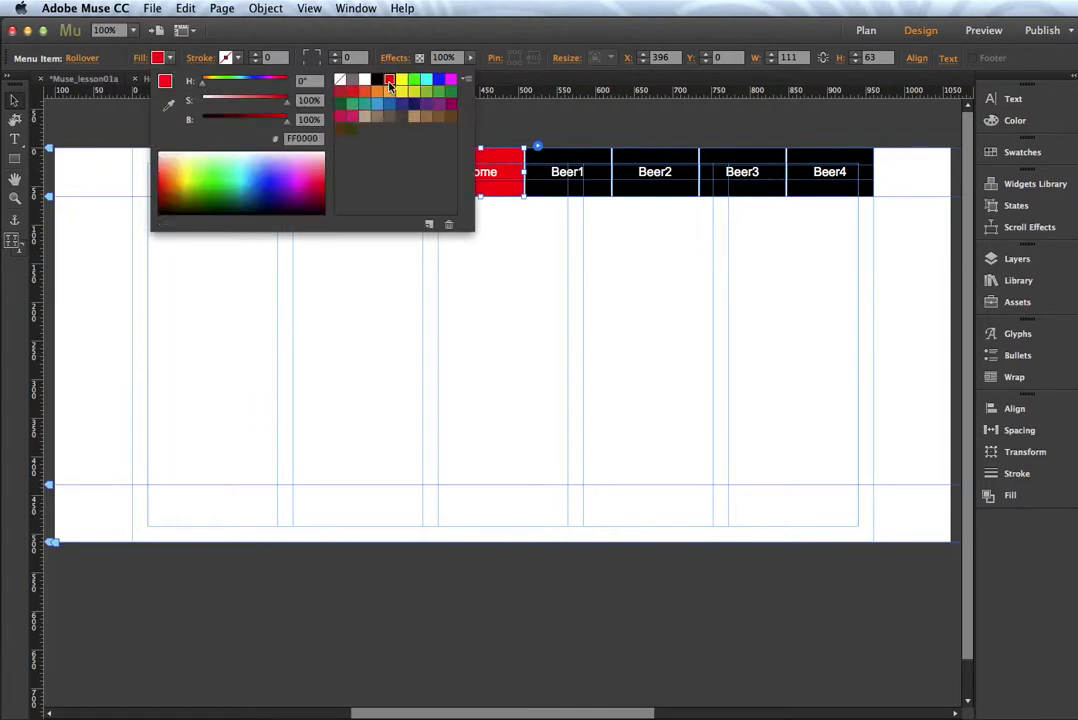
- Fill the menu items' Mouse Down state with red (FF0000)
left_click(88, 59)
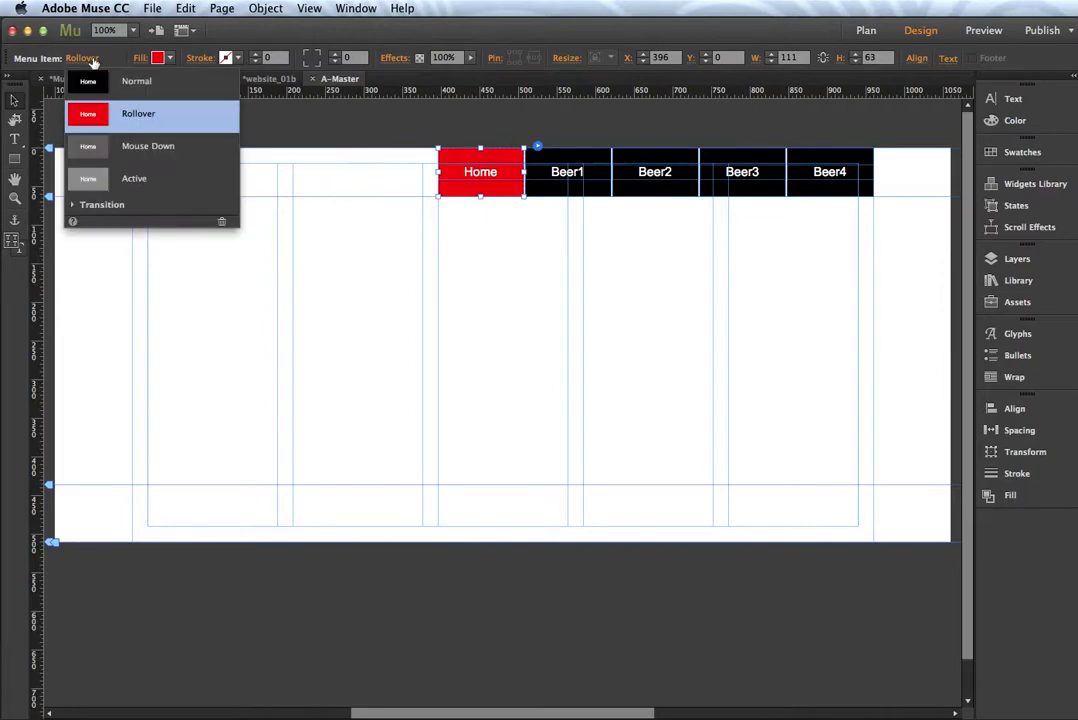
left_click(89, 150)
left_click(159, 57)
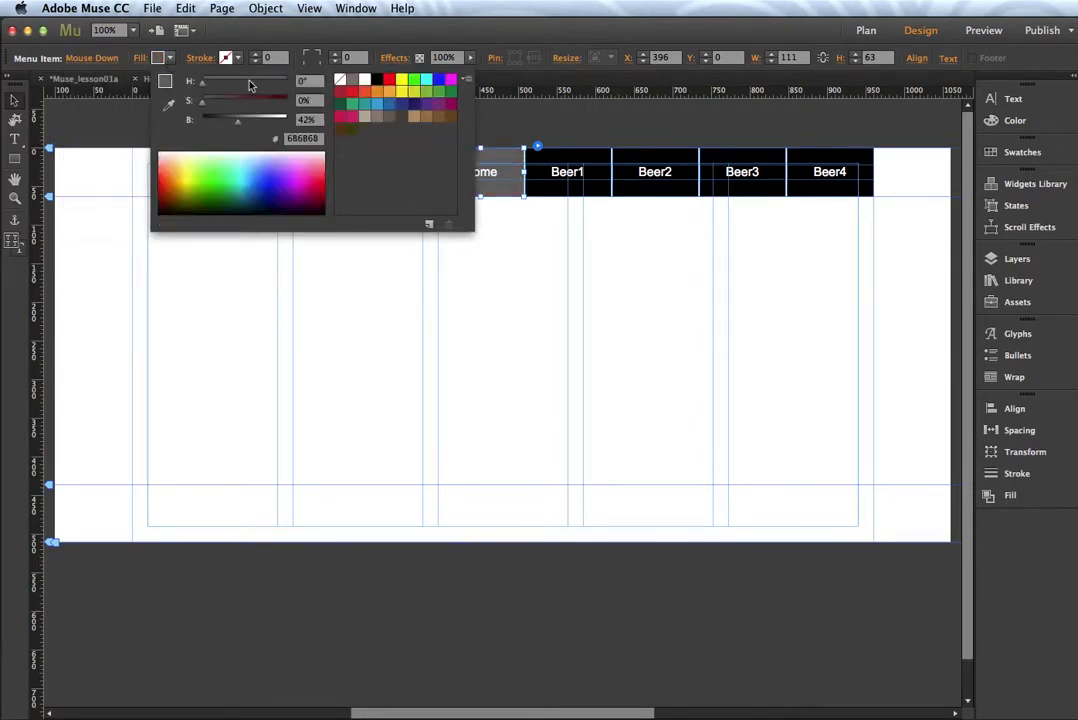
left_click(392, 80)
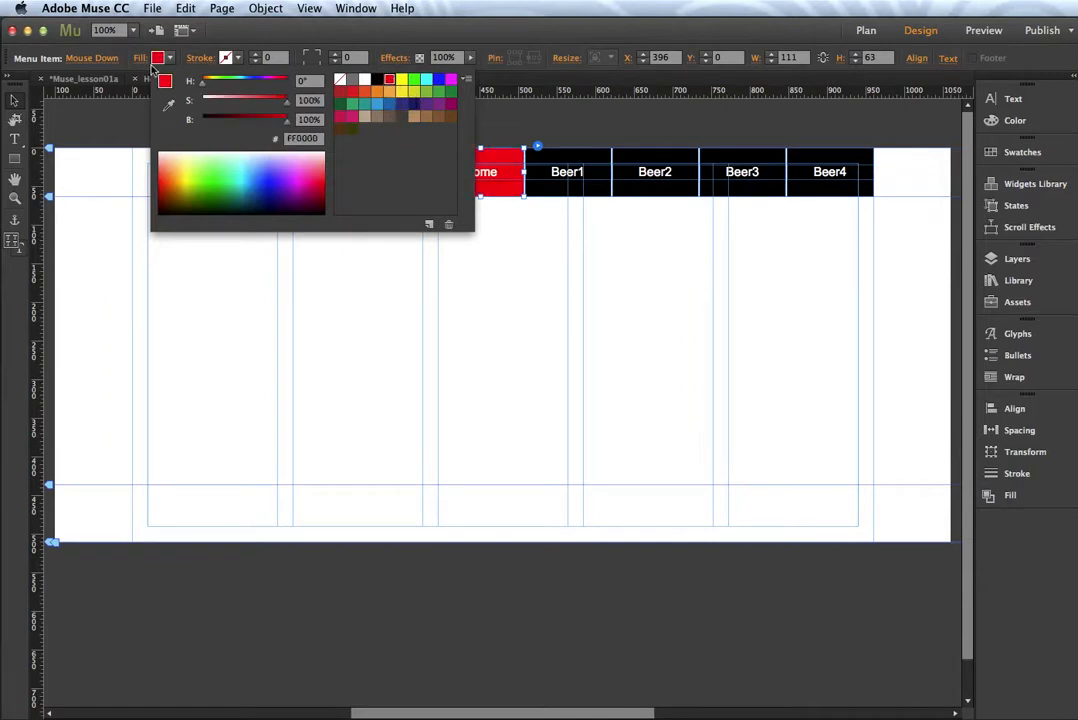
- Fill the menu items' Active state with the same red, and save the site
left_click(112, 63)
left_click(92, 57)
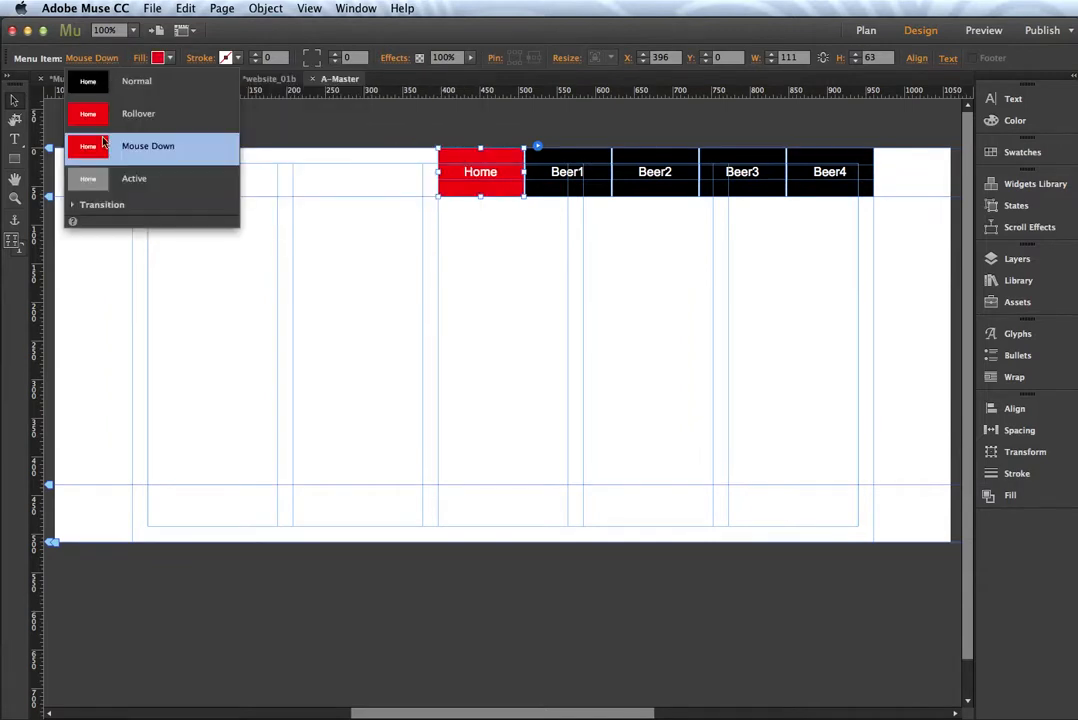
left_click(95, 185)
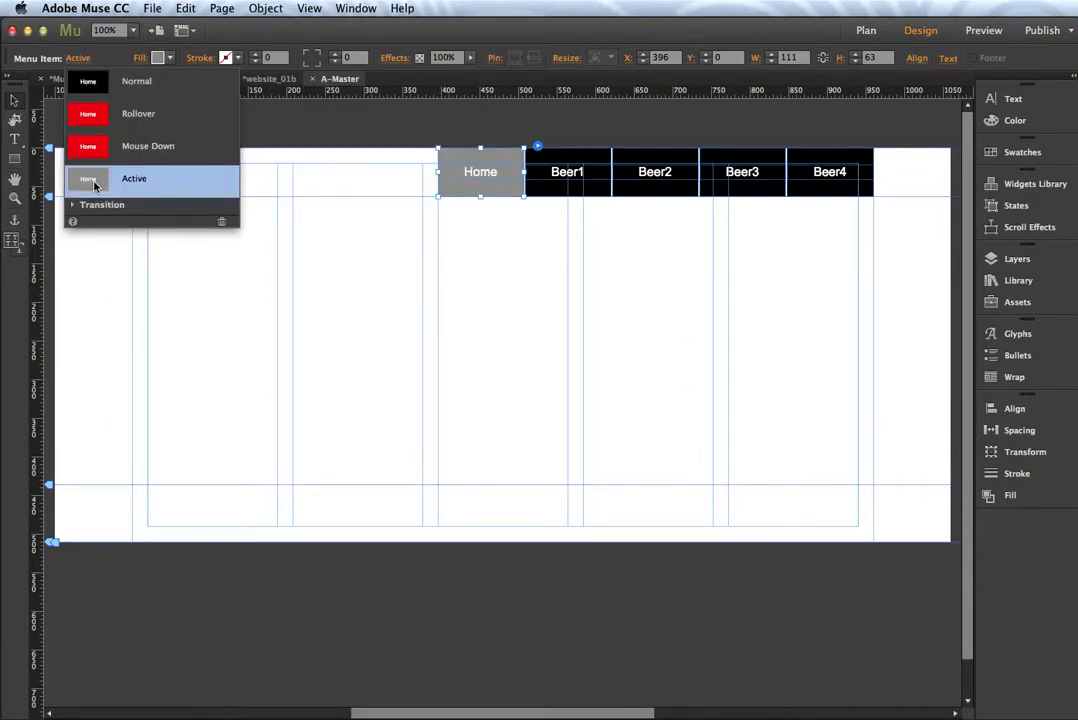
left_click(159, 57)
left_click(389, 79)
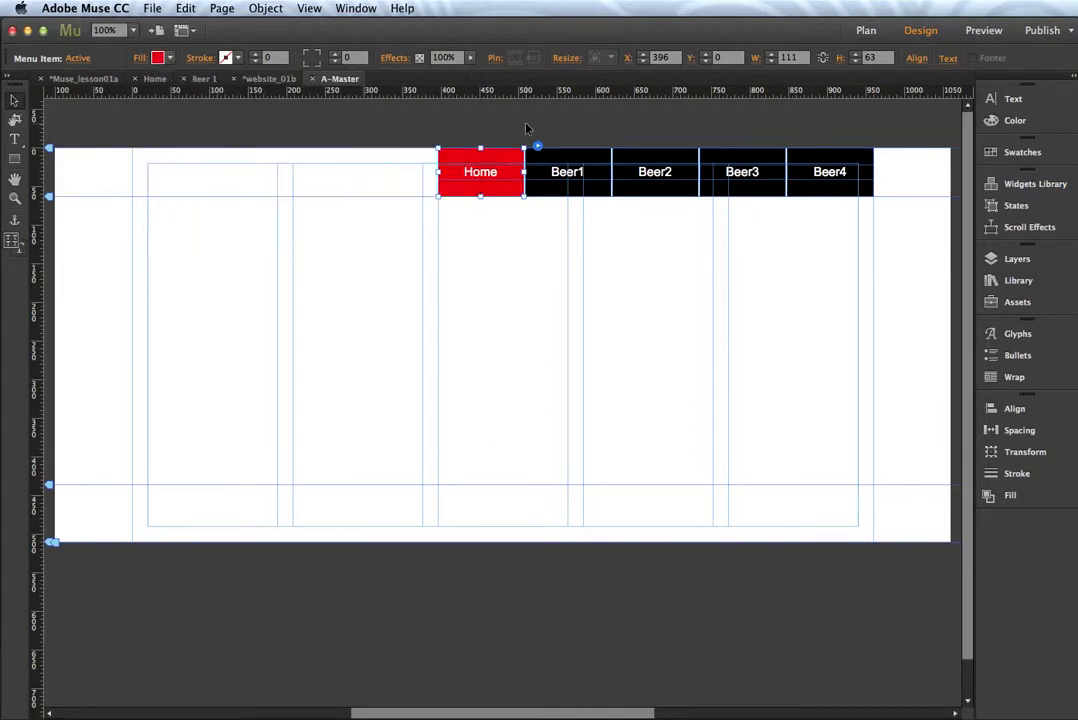
left_click(152, 8)
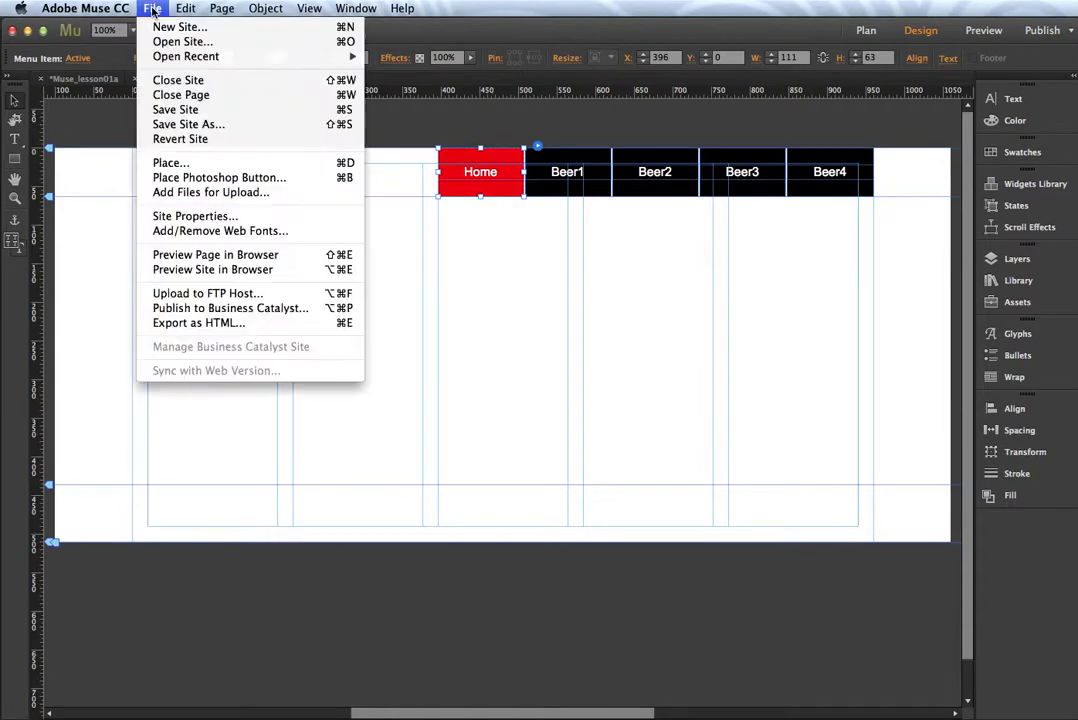
left_click(175, 109)
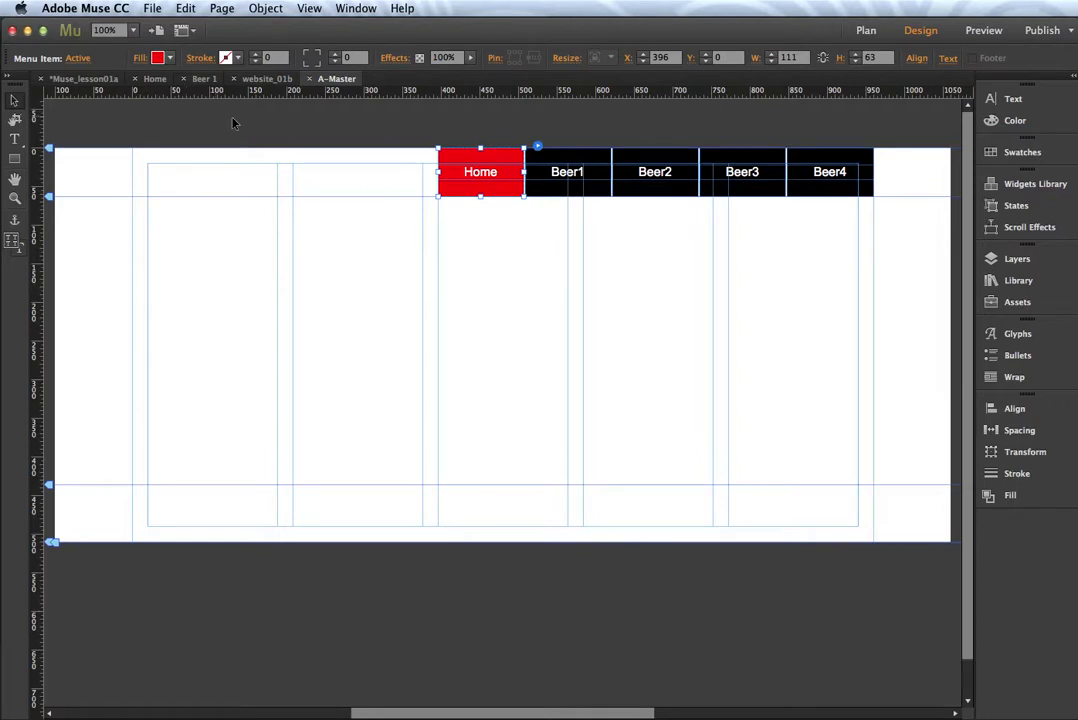
- Preview the site, test the Beer2 and Home menu links, and return to the master page design
left_click(979, 33)
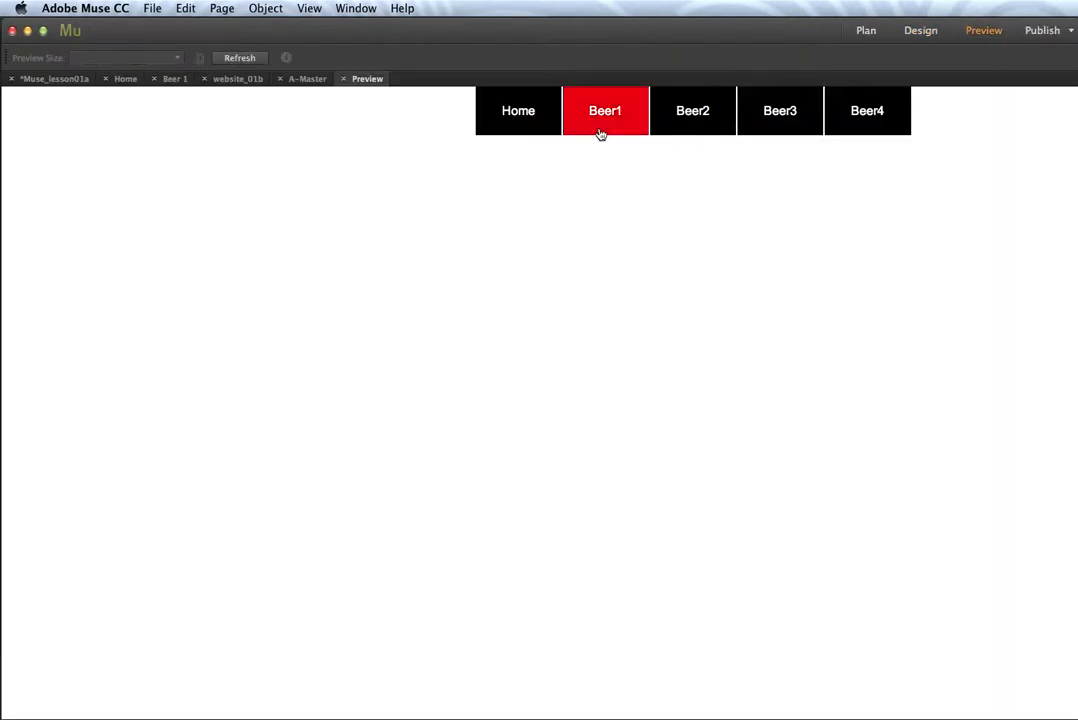
left_click(699, 119)
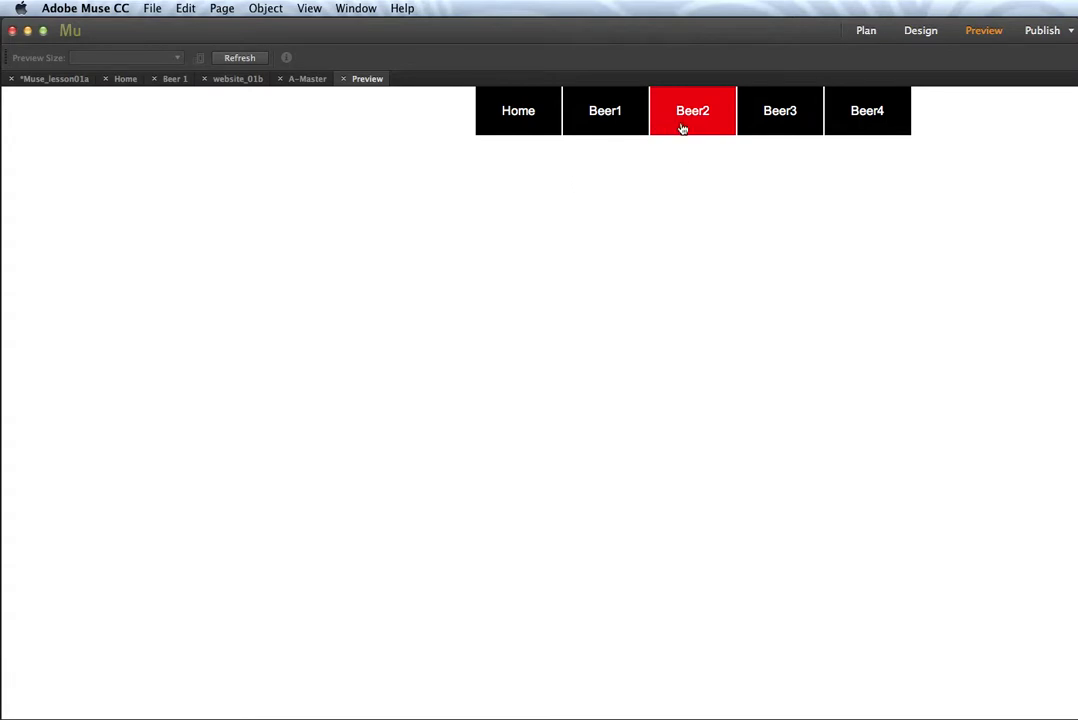
left_click(525, 118)
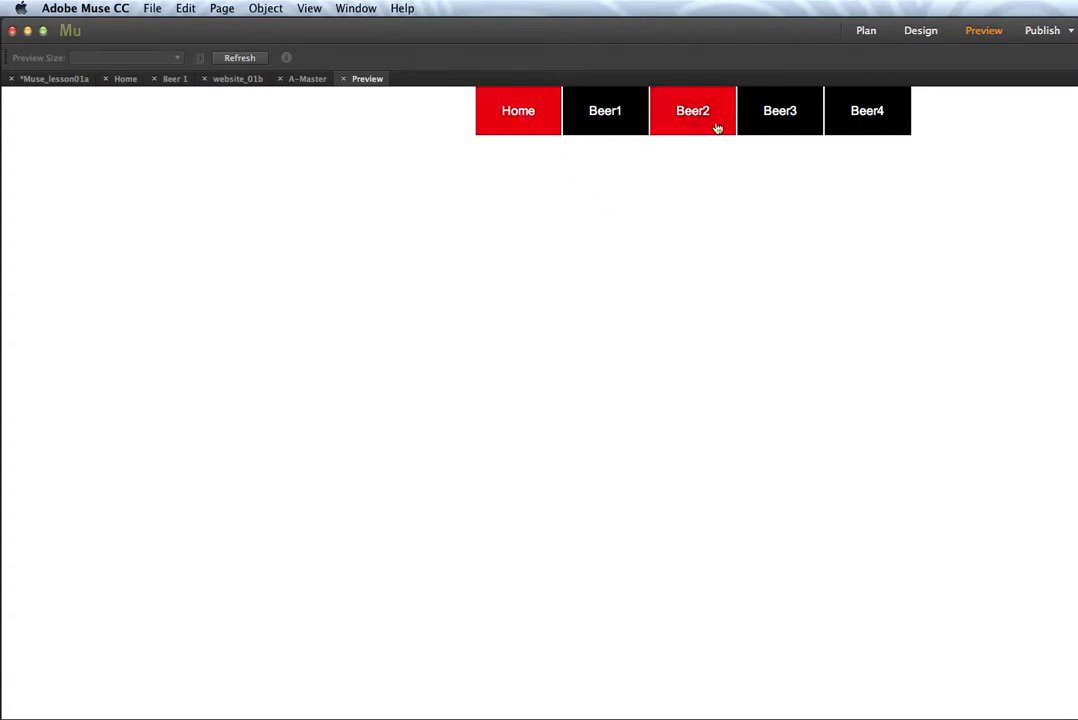
left_click(923, 31)
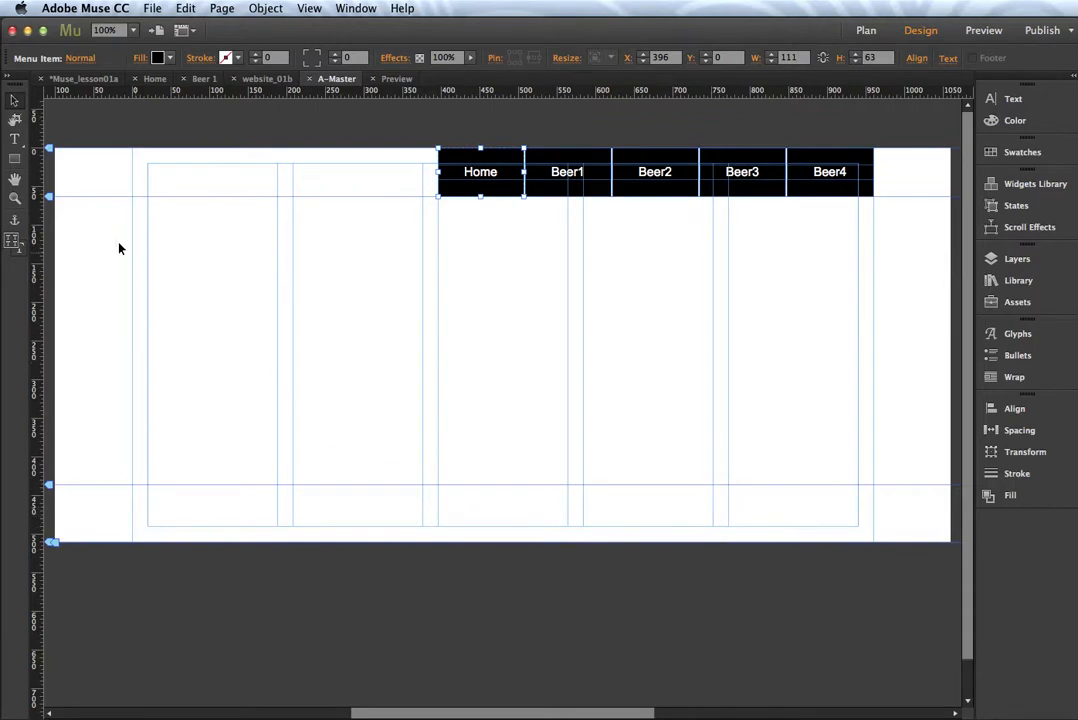
- Create a text frame in the A-Master footer area reading "©2016 LastName_FirstName"
left_click(13, 143)
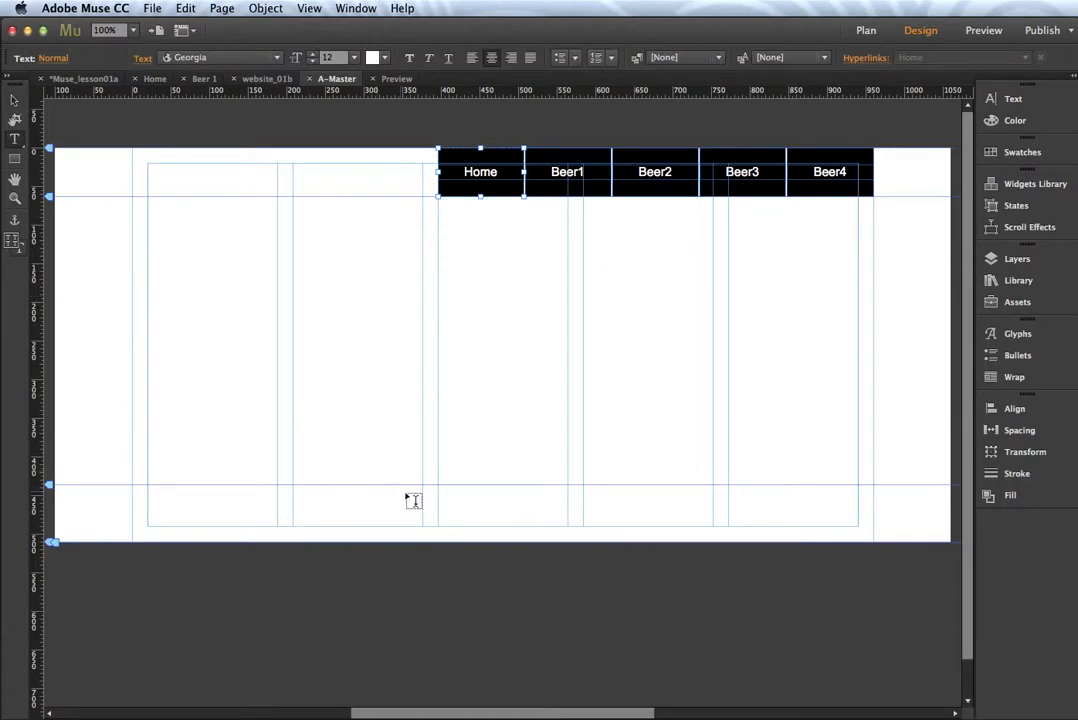
left_click_drag(417, 498, 713, 516)
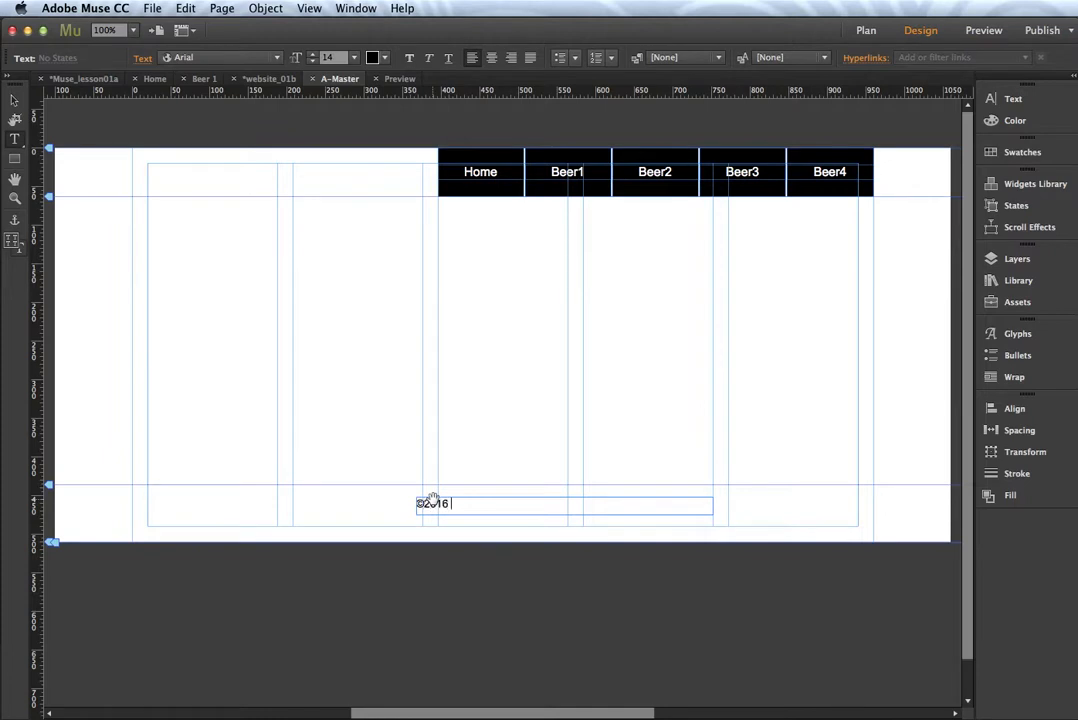
type("astName_FirstName")
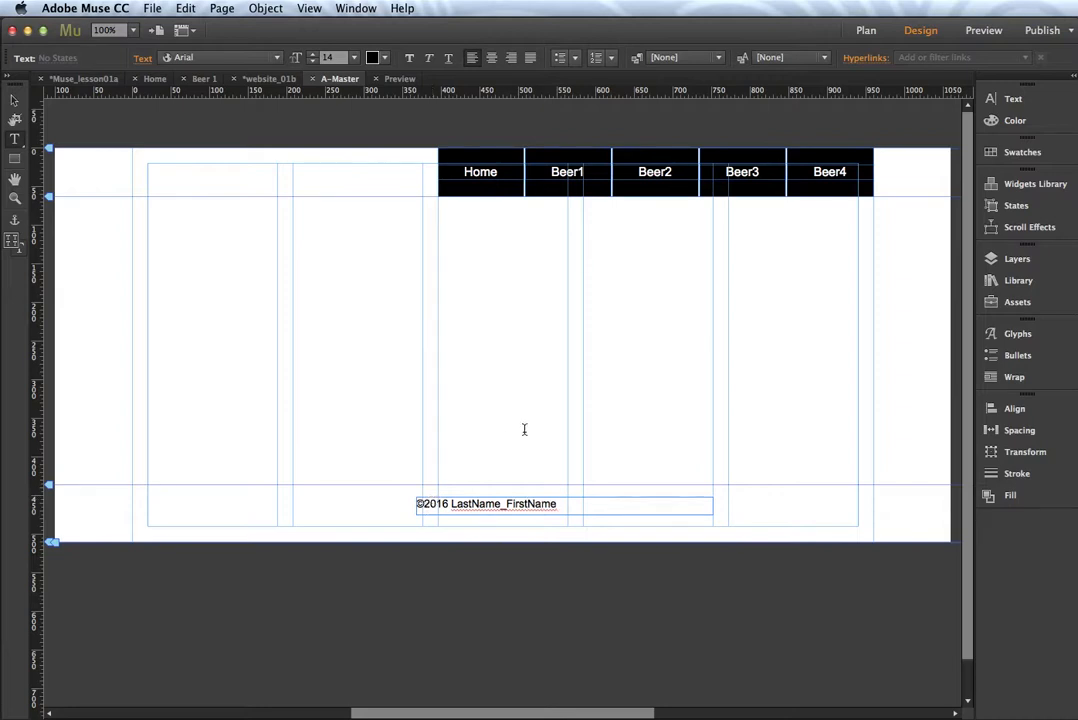
- Centre the copyright text in the A-Master footer and set its font size to 16
left_click_drag(558, 503, 407, 501)
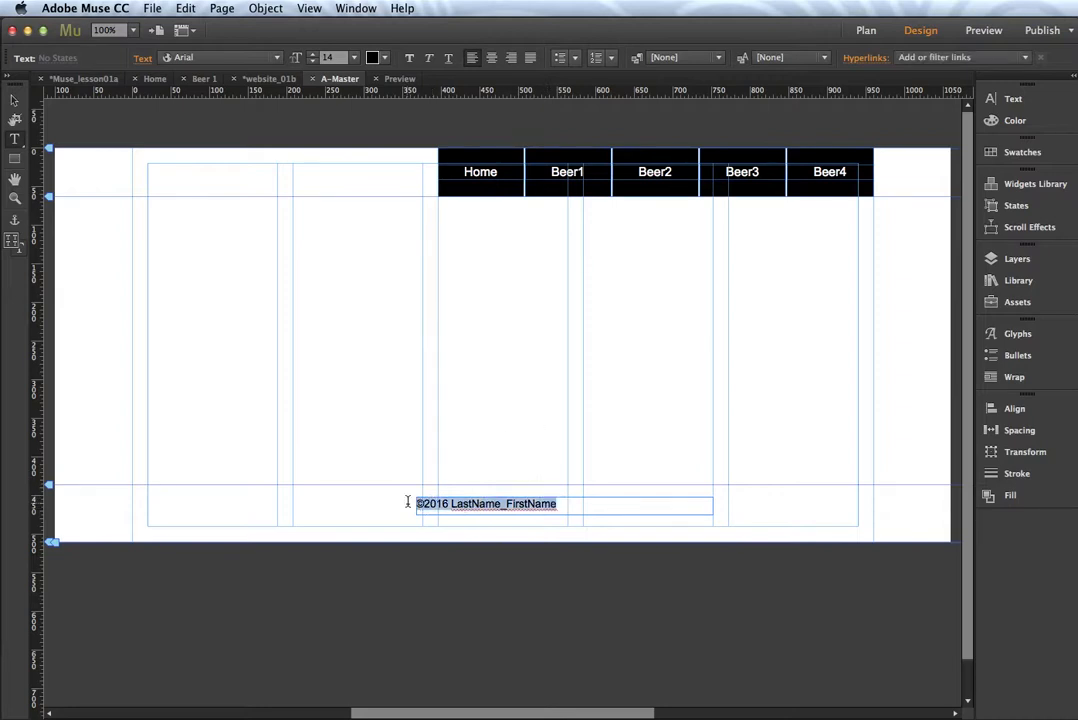
left_click(491, 60)
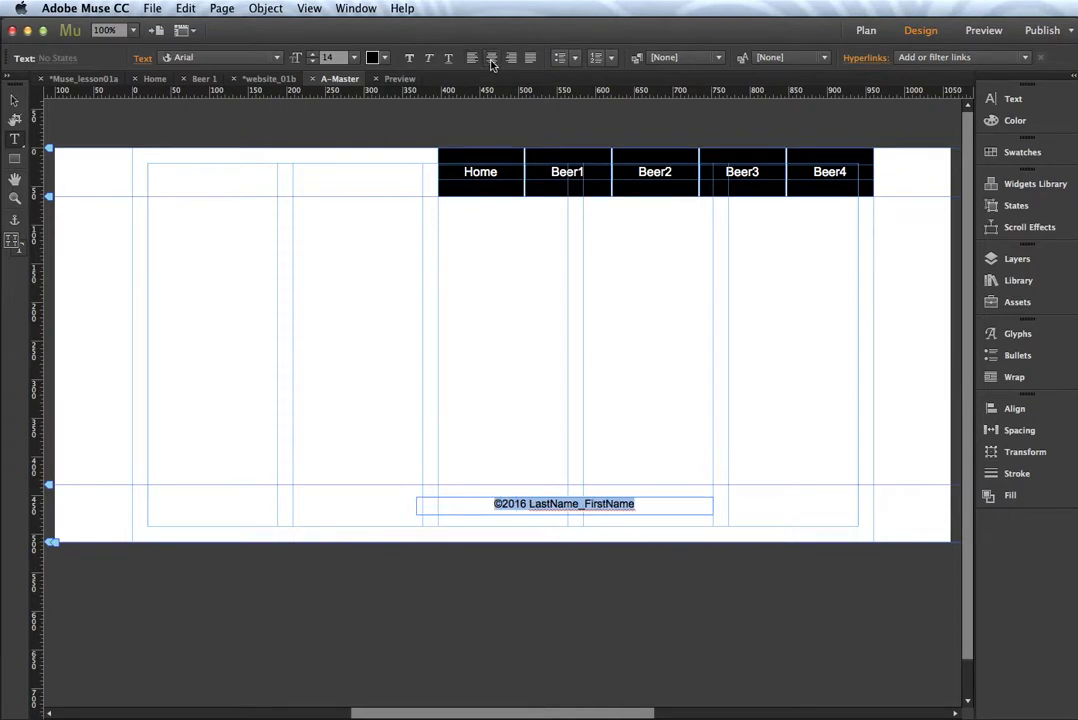
left_click(353, 59)
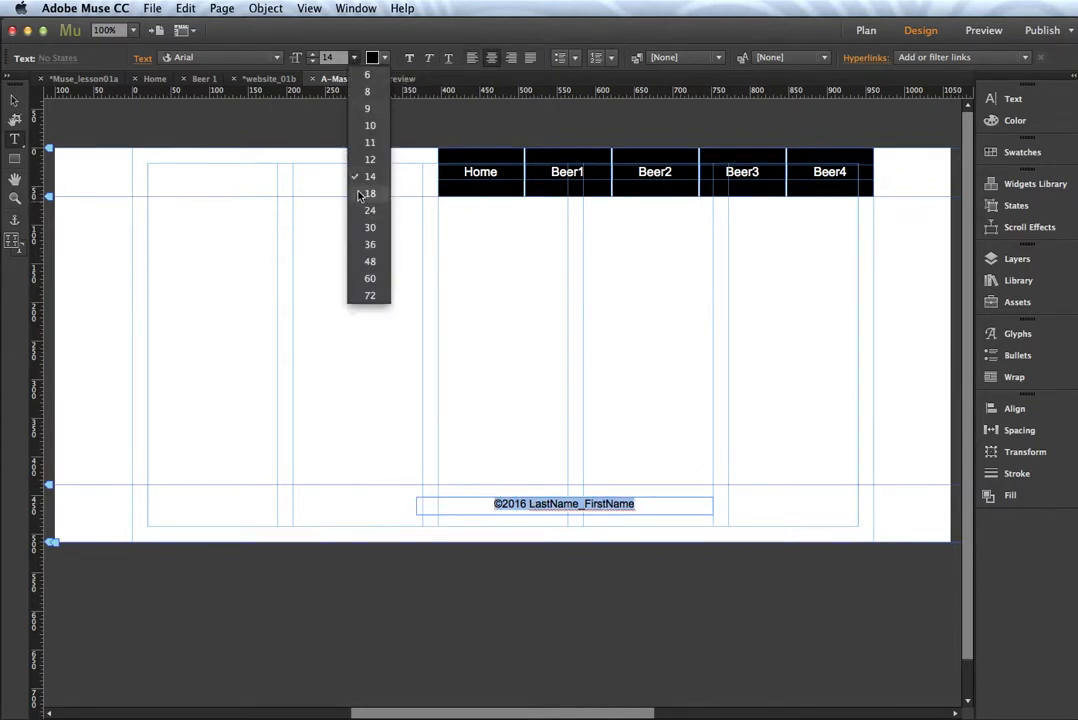
left_click(328, 56)
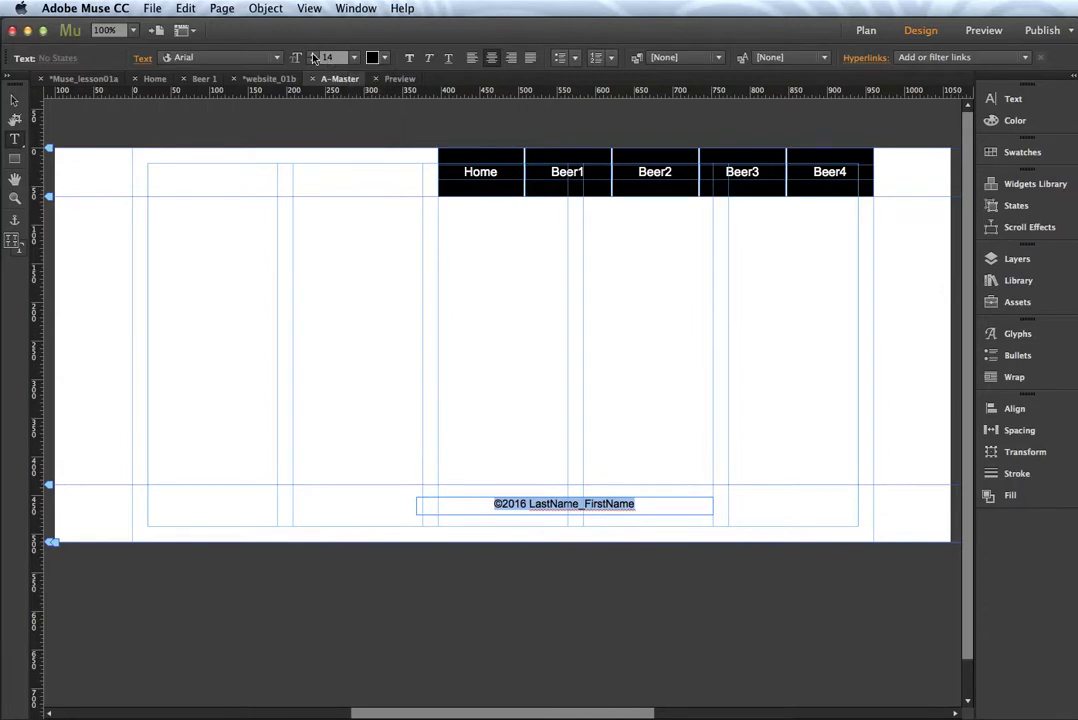
left_click(313, 55)
left_click(313, 55)
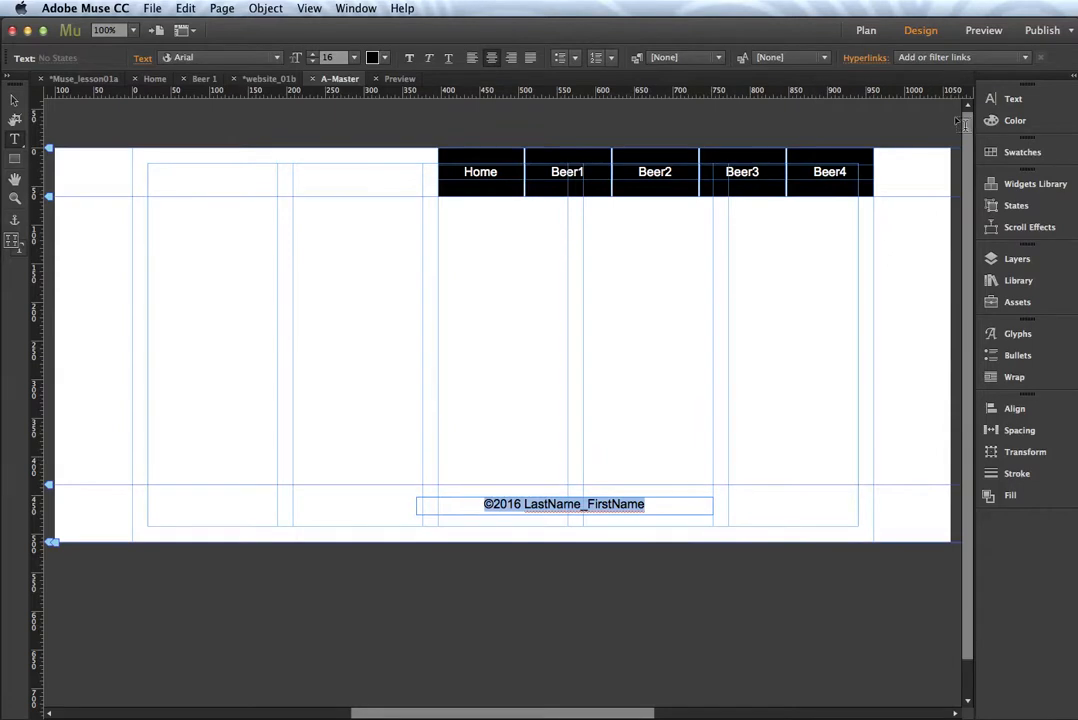
- Centre the footer text frame horizontally relative to the content area, and save the site
left_click(990, 410)
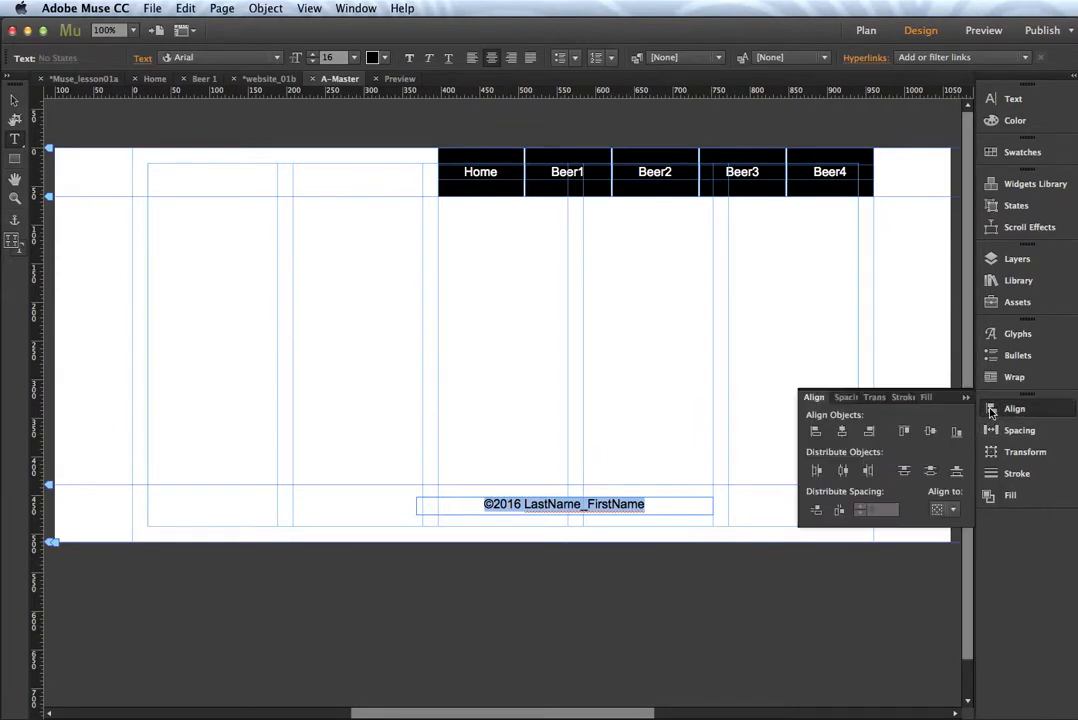
left_click(953, 512)
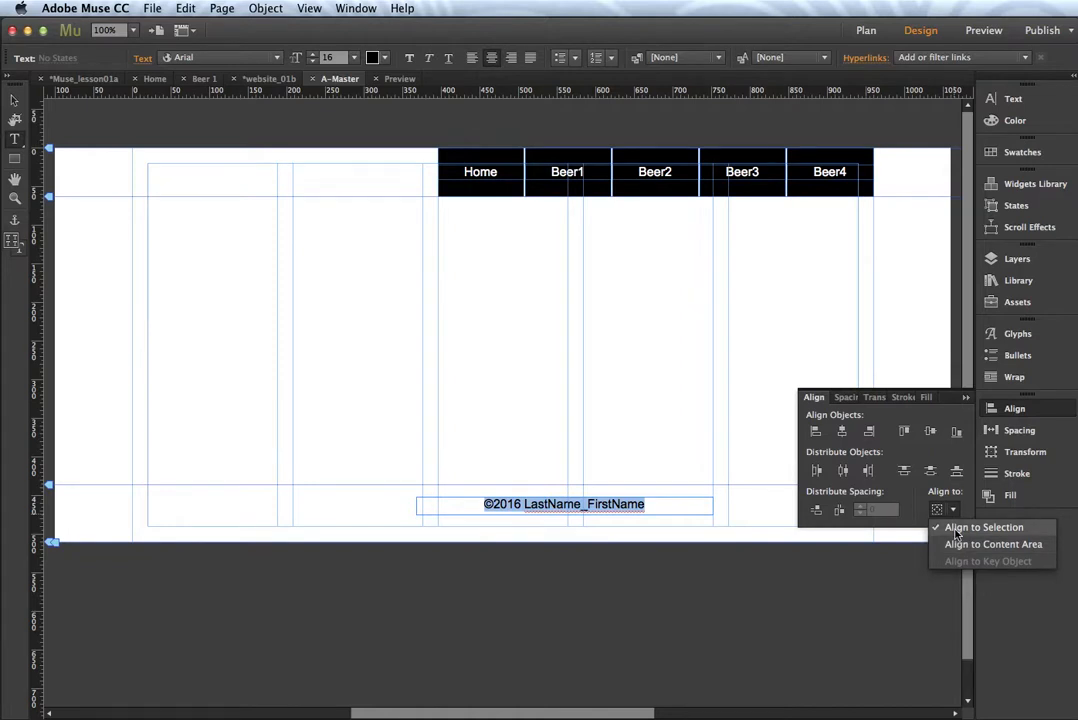
left_click(955, 545)
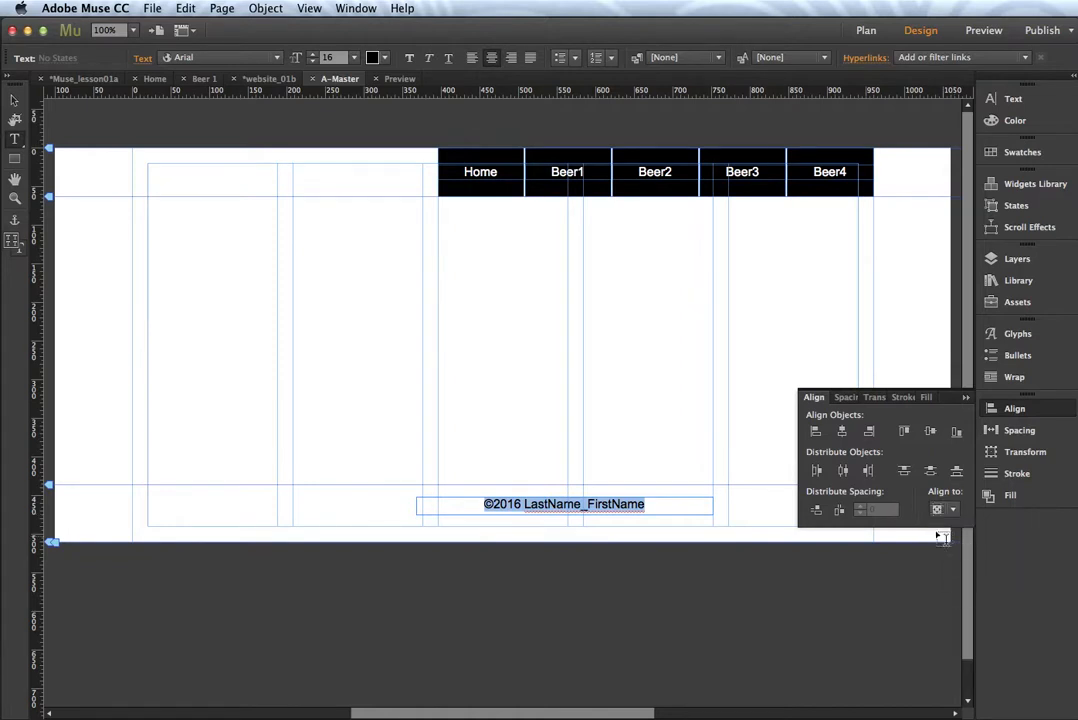
left_click(843, 432)
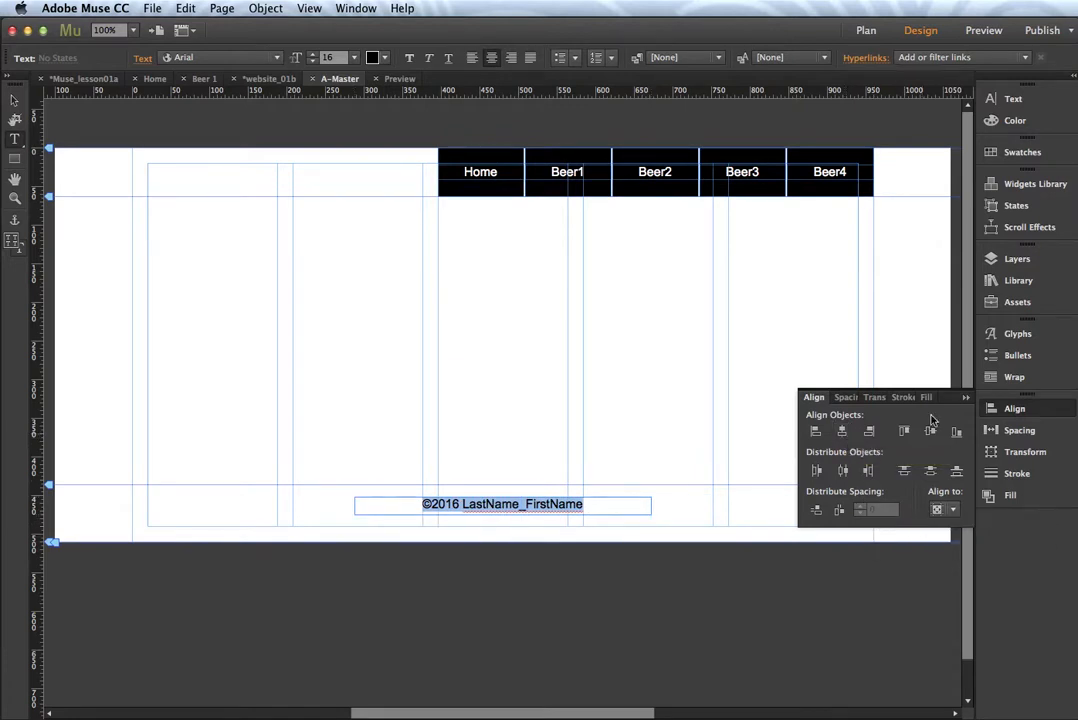
left_click(967, 396)
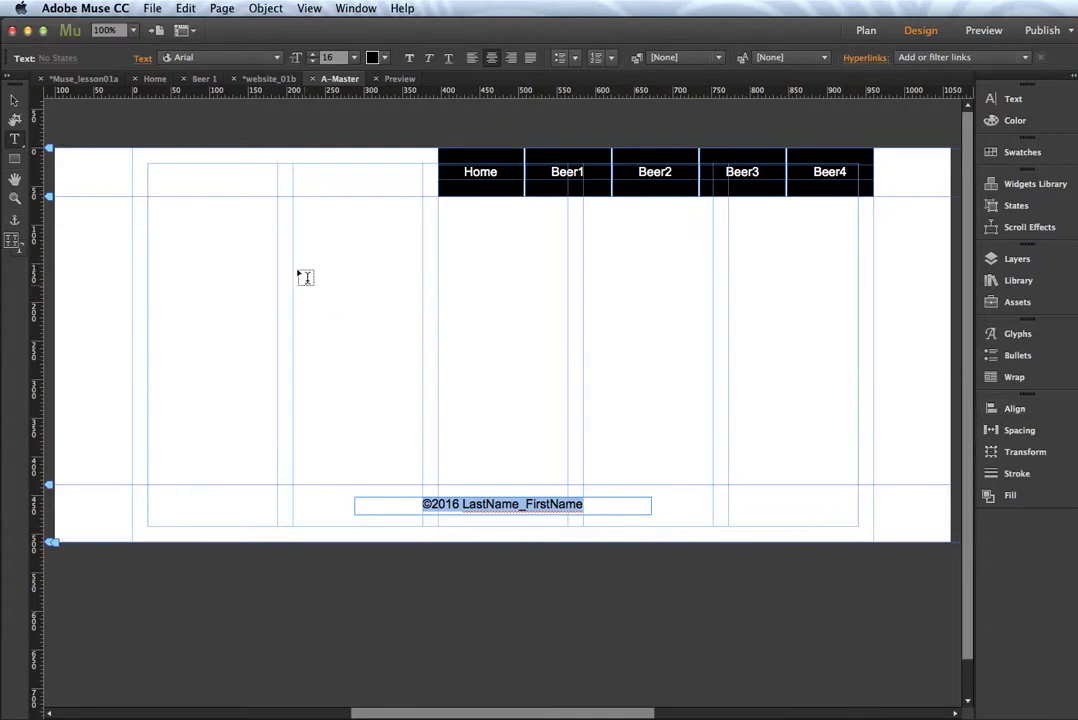
left_click(152, 8)
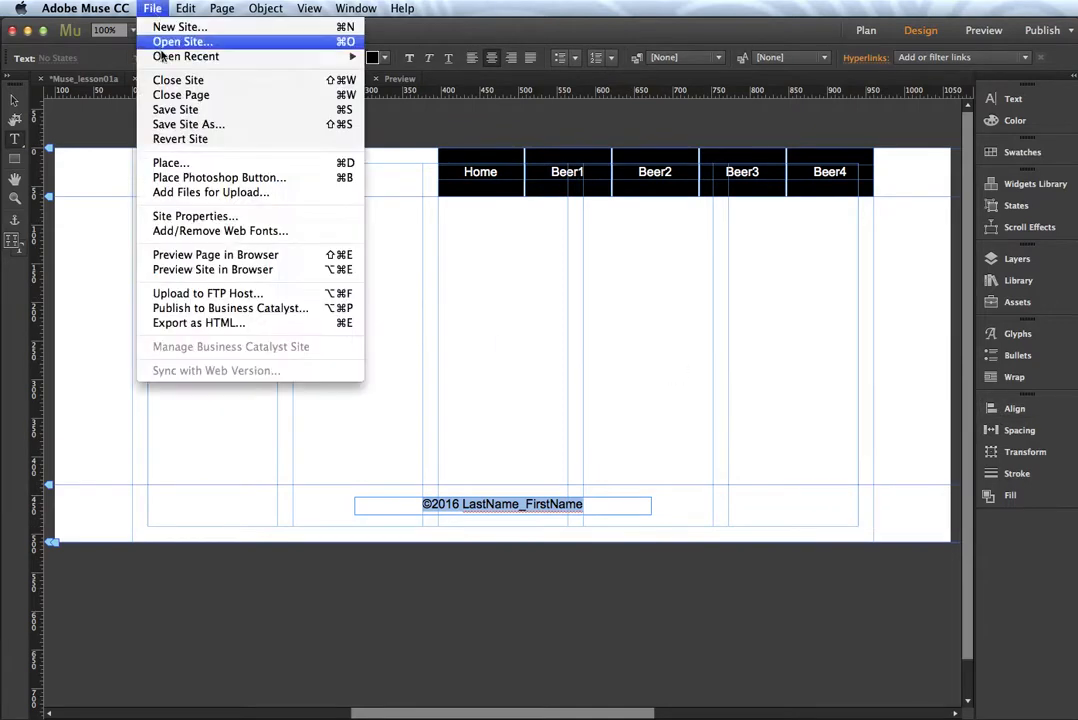
left_click(170, 110)
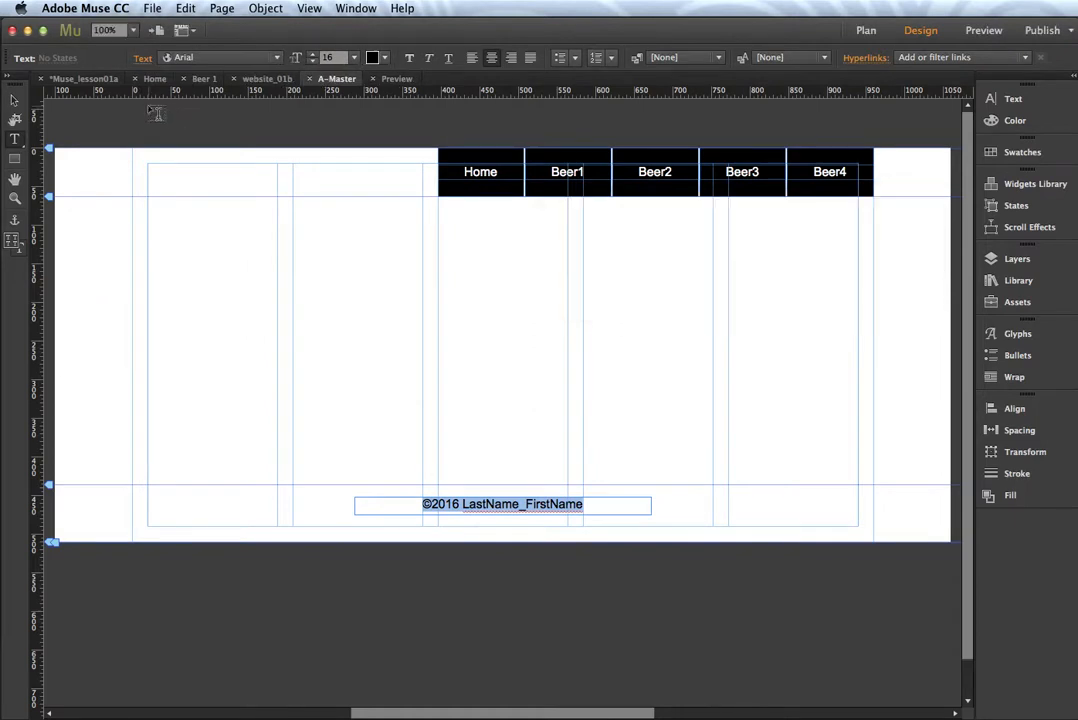
- On the Home page, create a small text frame reading "1" at the page's upper-left margin corner, with font size 35
left_click(264, 82)
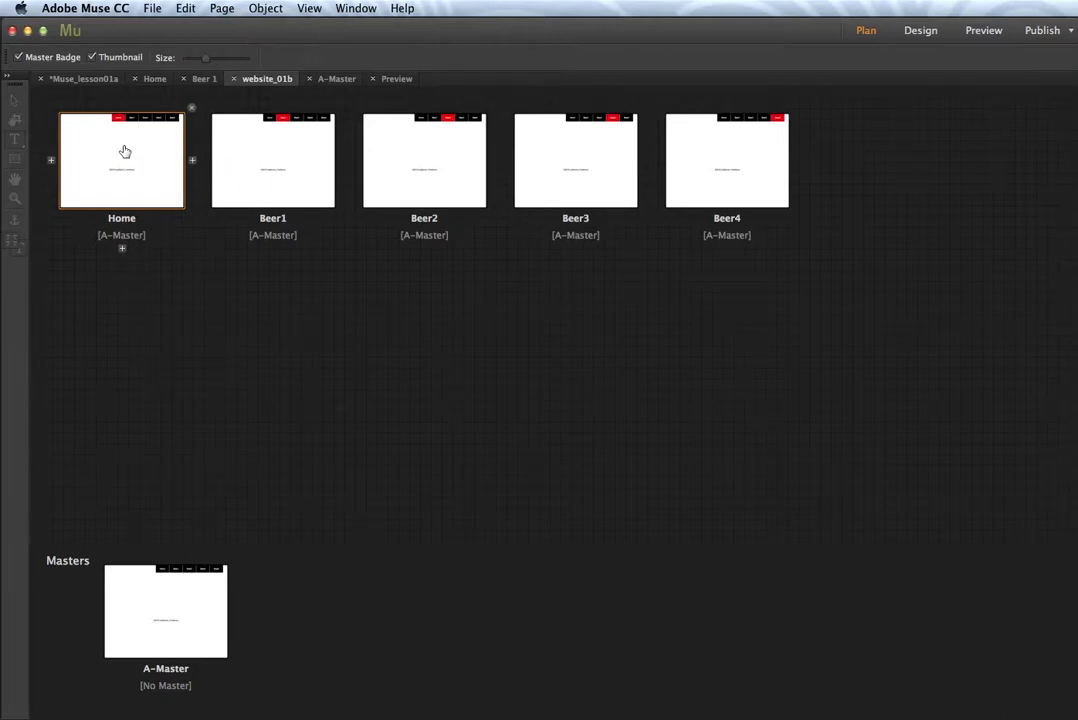
double_click(108, 149)
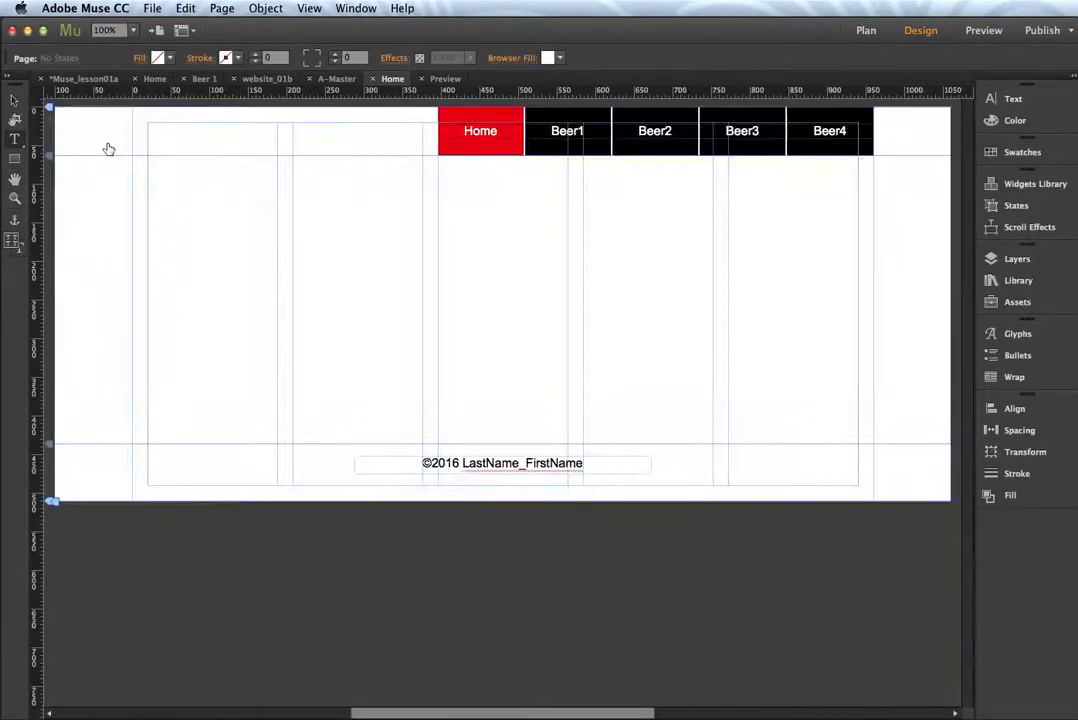
left_click(15, 139)
left_click_drag(147, 122, 186, 157)
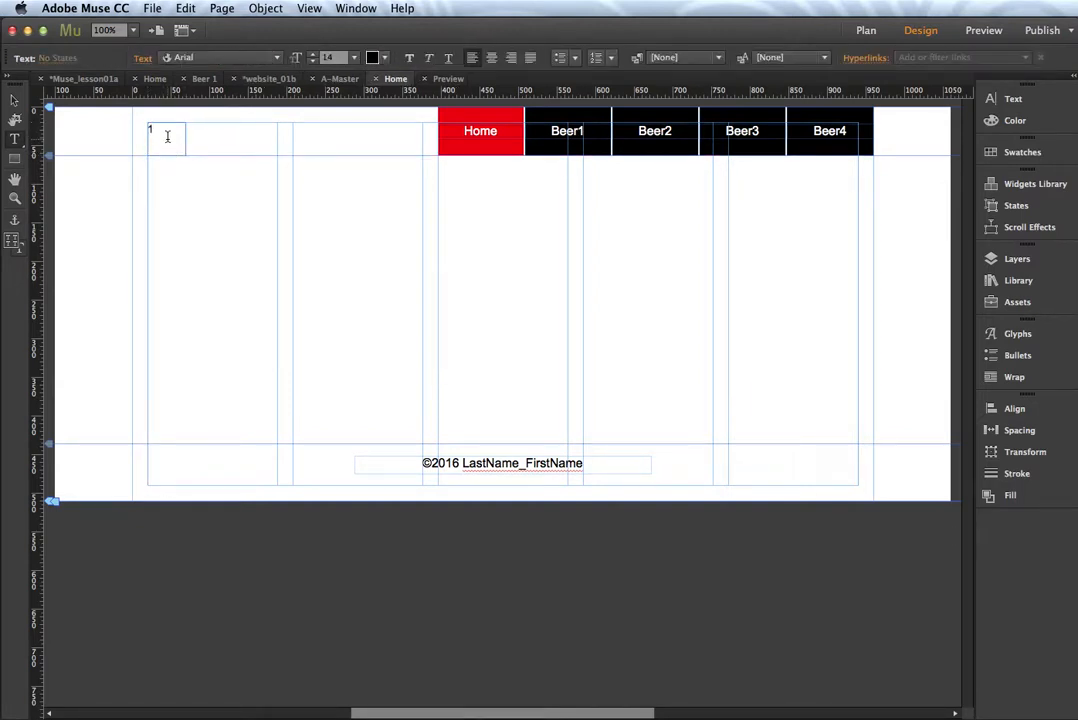
double_click(150, 130)
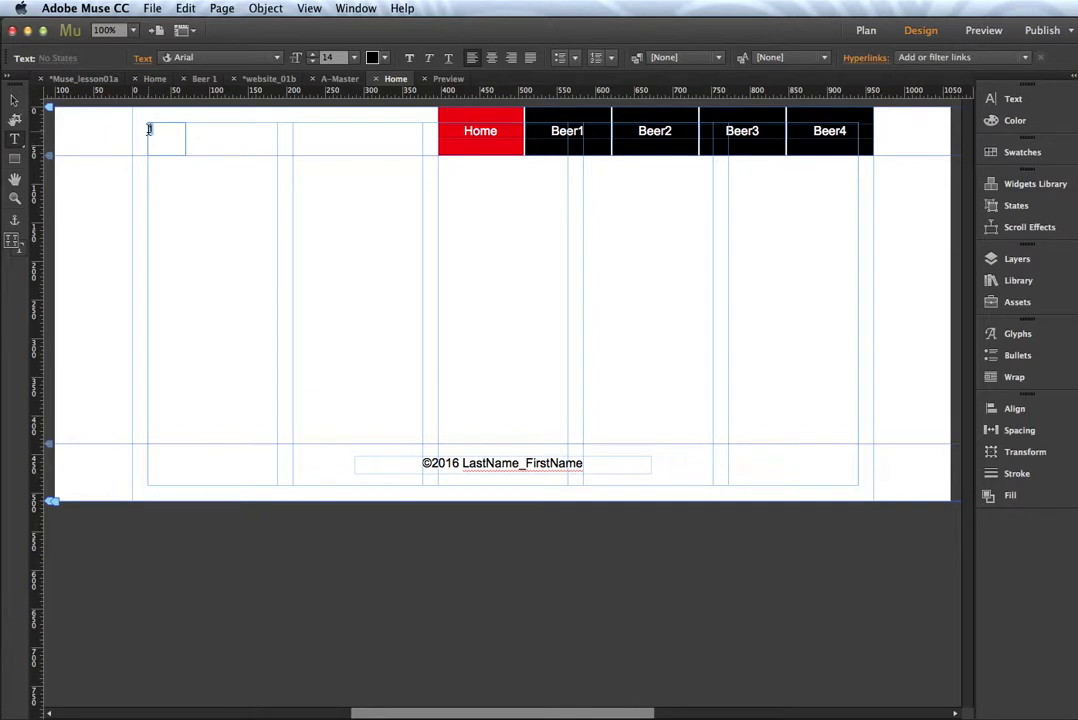
left_click(313, 55)
left_click(14, 99)
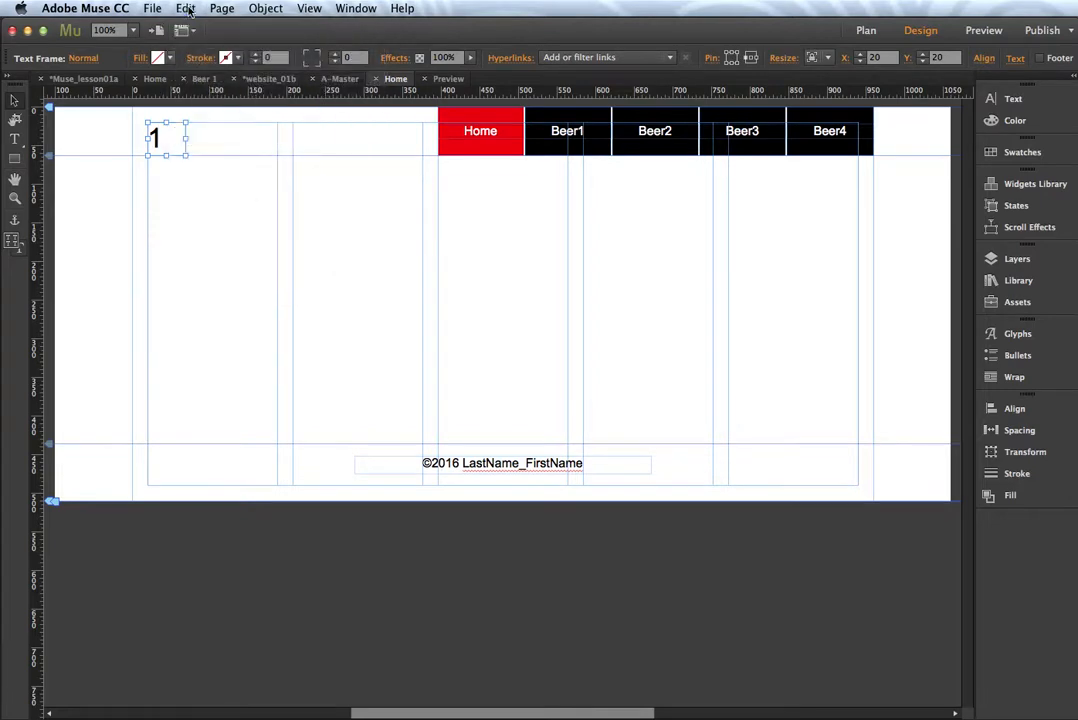
- Copy the Home page's number frame and paste it in place on the Beer1 page
left_click(186, 9)
left_click(198, 80)
left_click(258, 80)
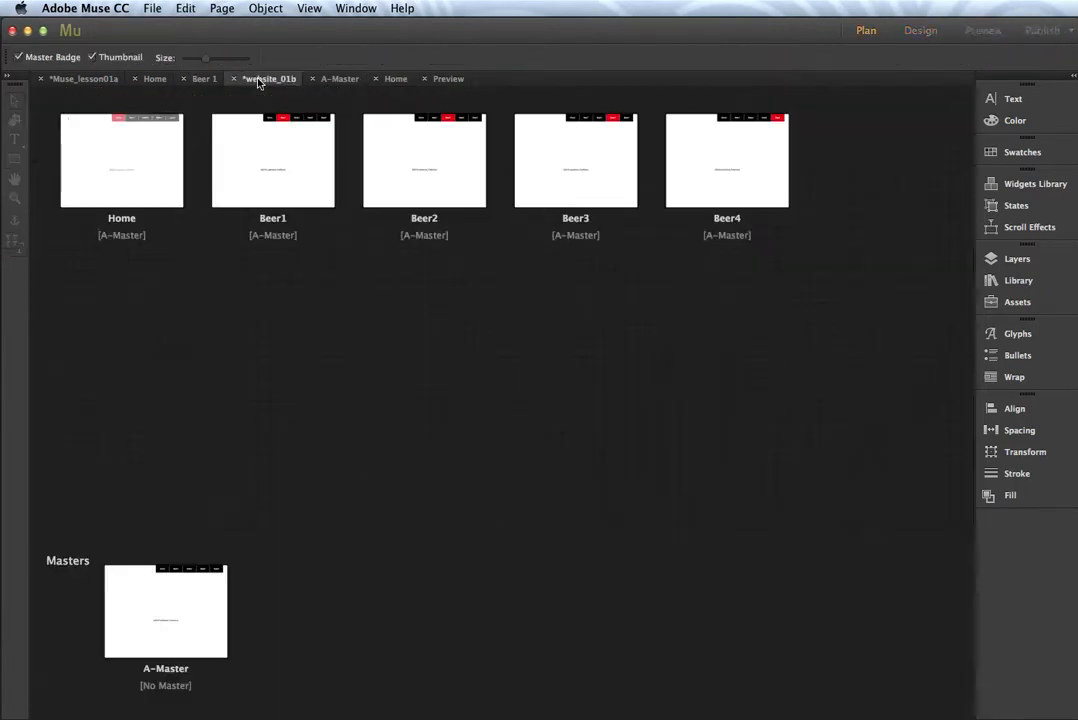
double_click(273, 164)
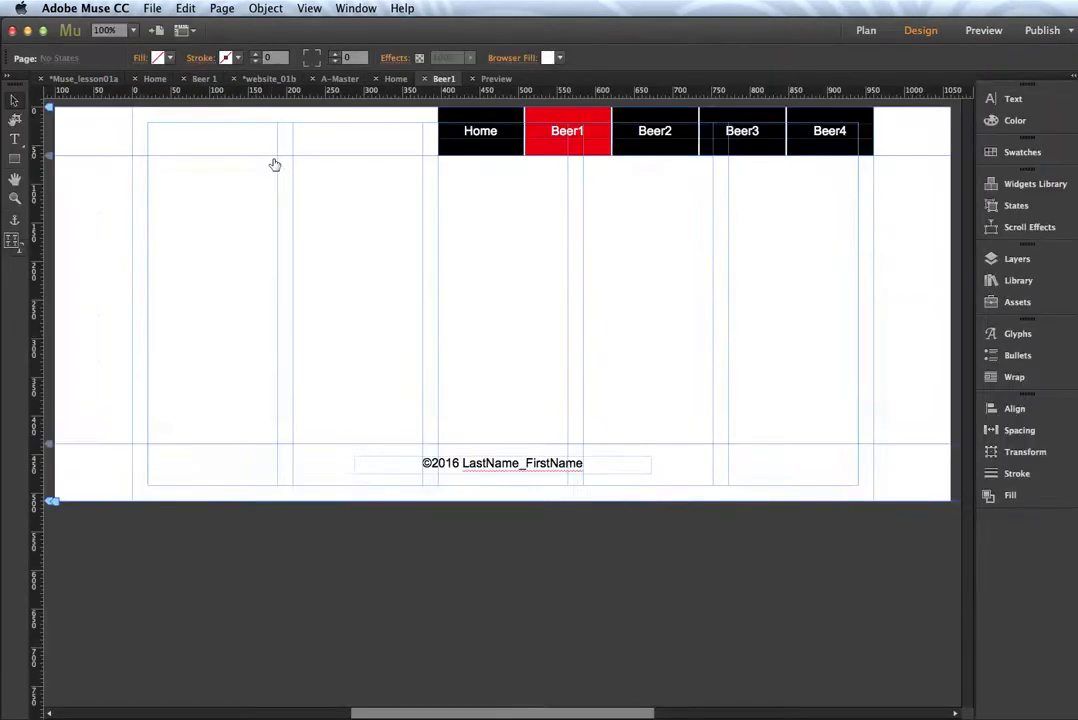
left_click(185, 8)
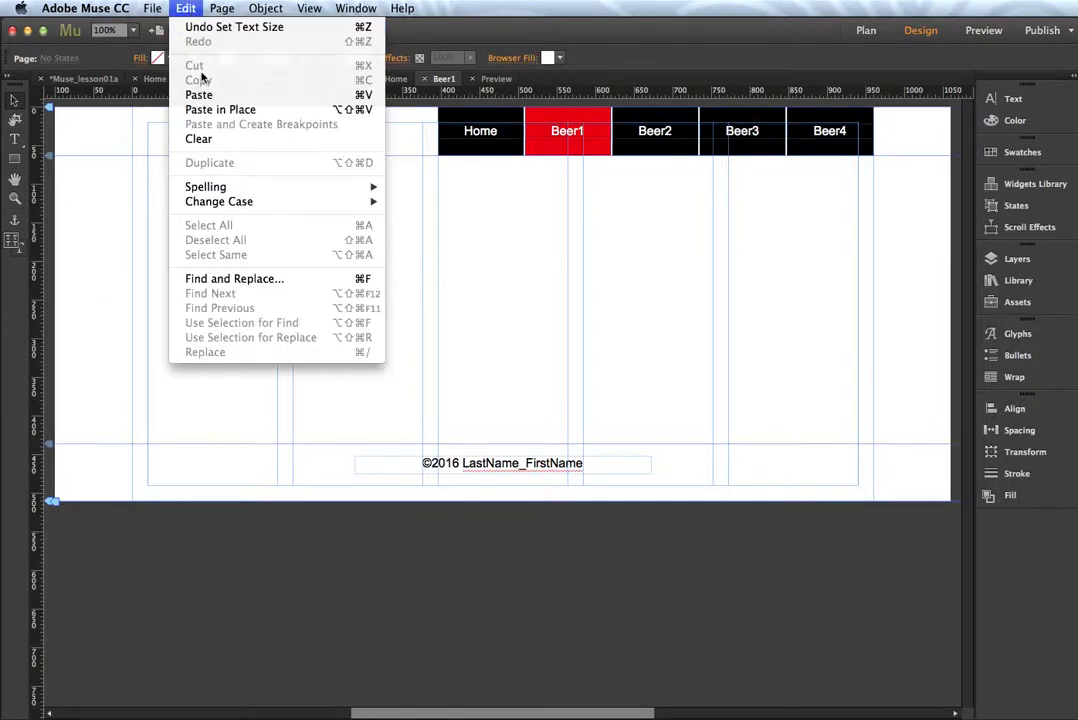
left_click(210, 110)
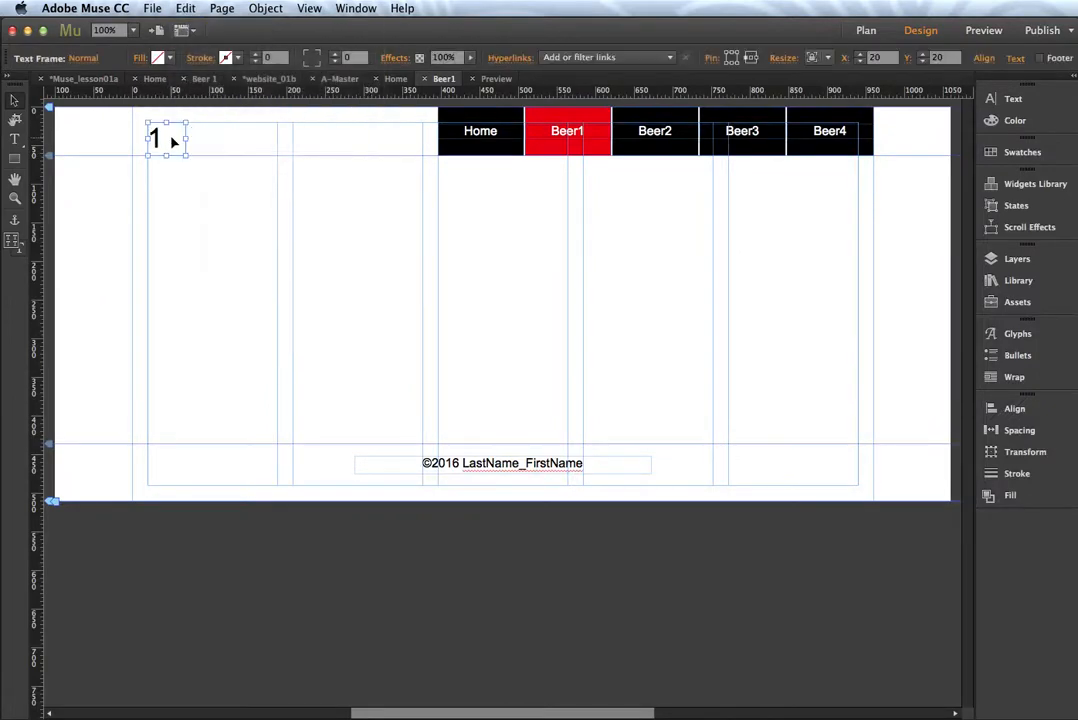
- Change the number in the Beer1 page's pasted text frame to "2"
double_click(162, 142)
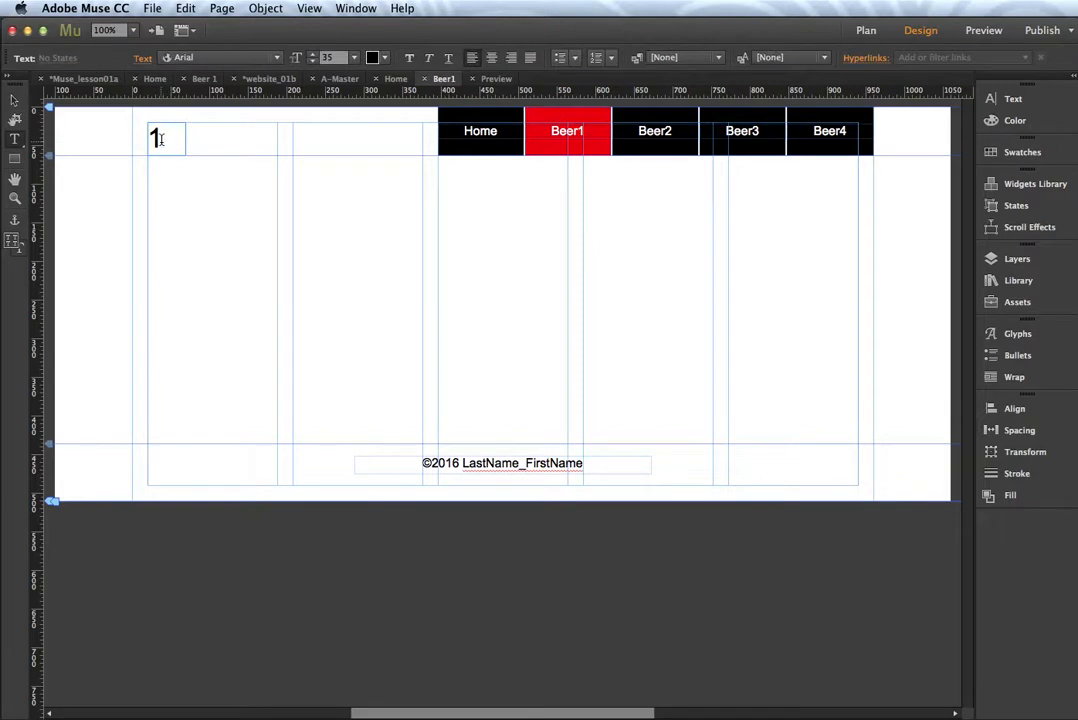
double_click(154, 138)
type("2")
left_click(14, 100)
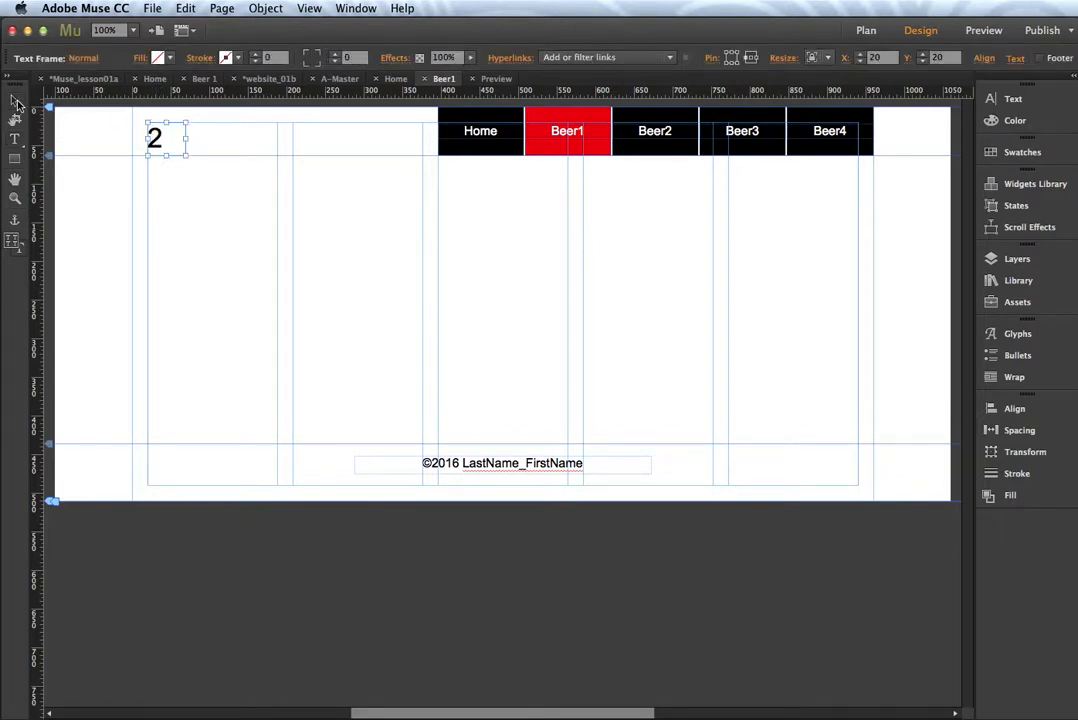
- Open the Beer2 page and paste the copied number frame in place
left_click(278, 82)
double_click(423, 176)
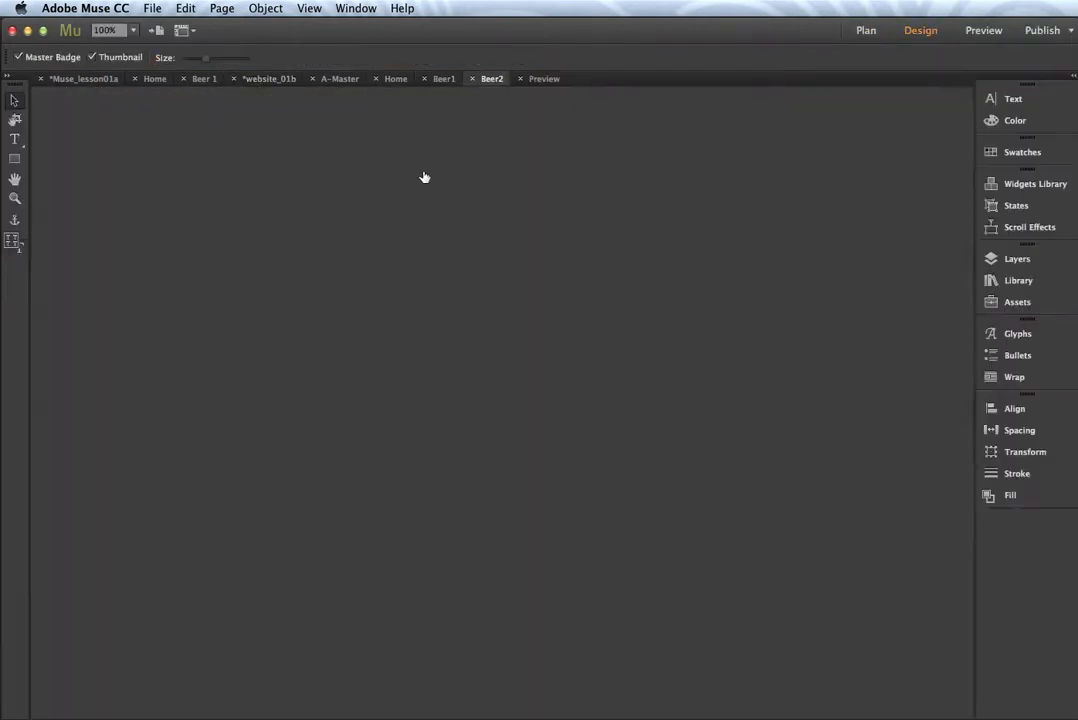
left_click(180, 9)
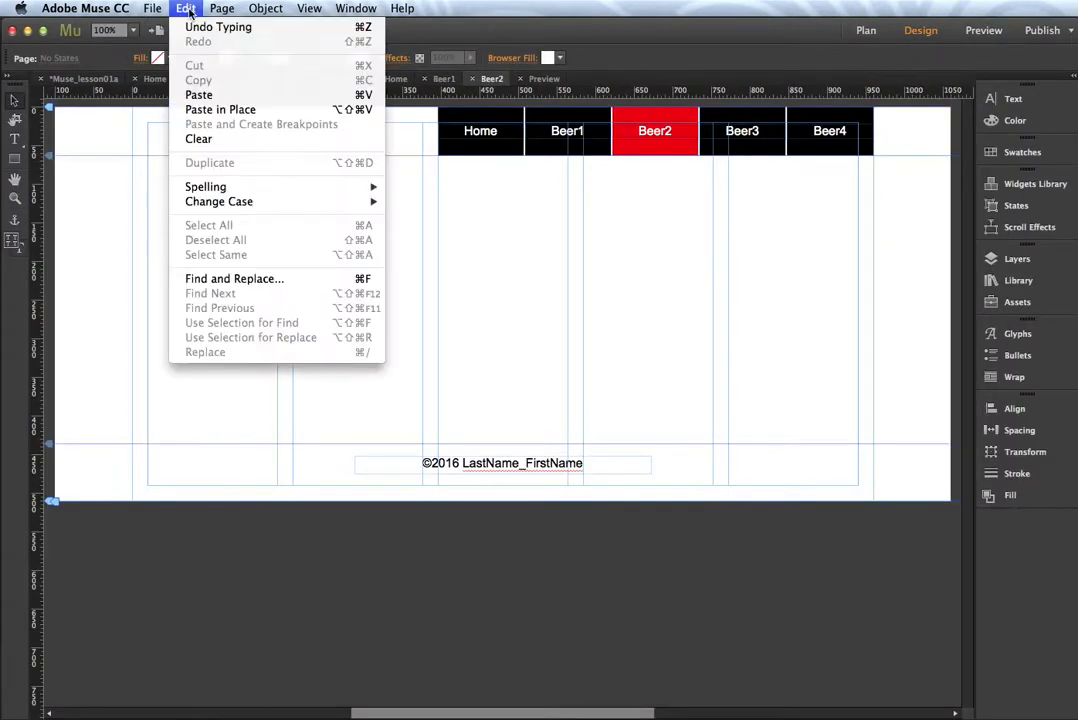
left_click(198, 110)
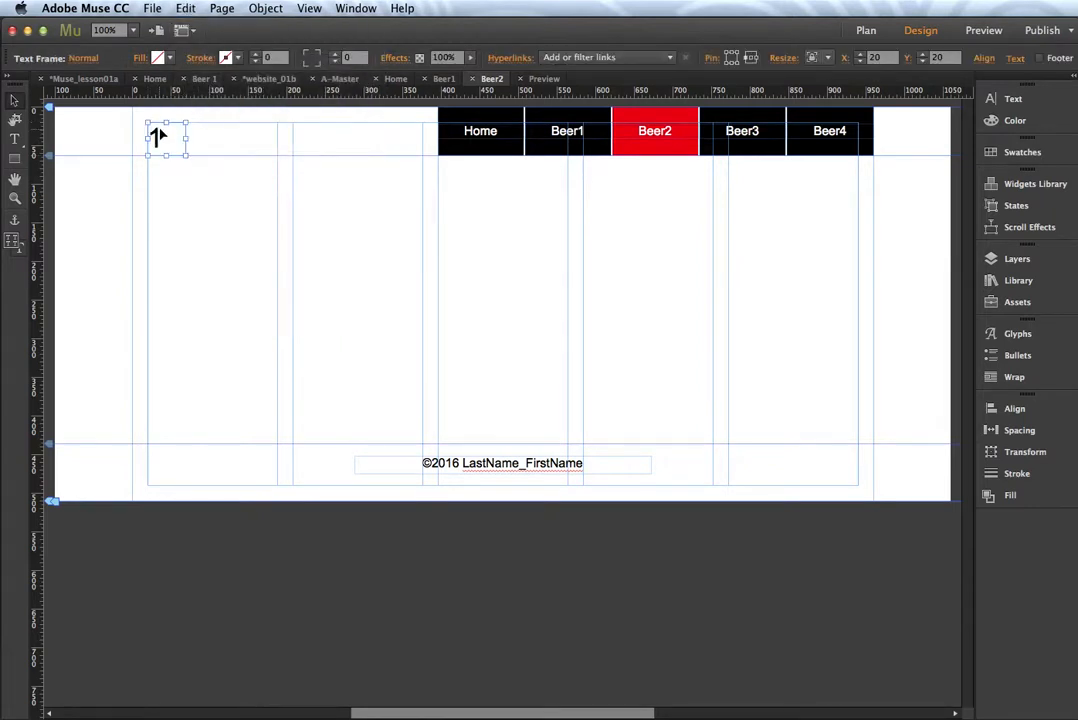
- Change the number in the Beer2 page's text frame to "3", and save the site
left_click_drag(157, 140, 161, 140)
double_click(157, 138)
double_click(155, 138)
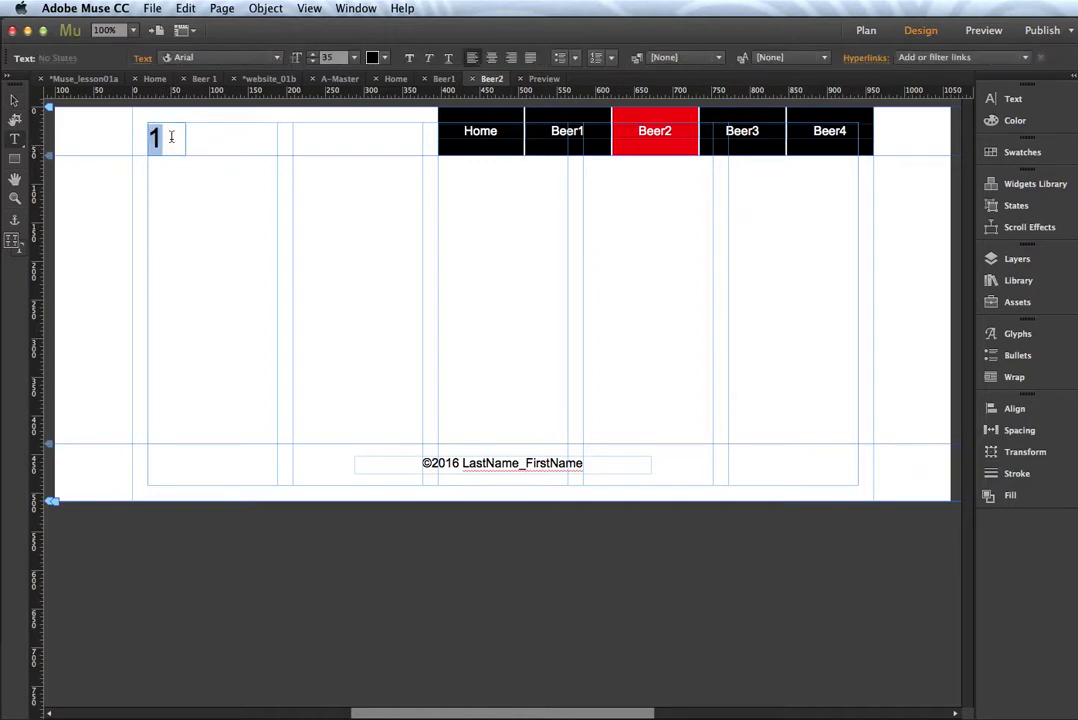
type("3")
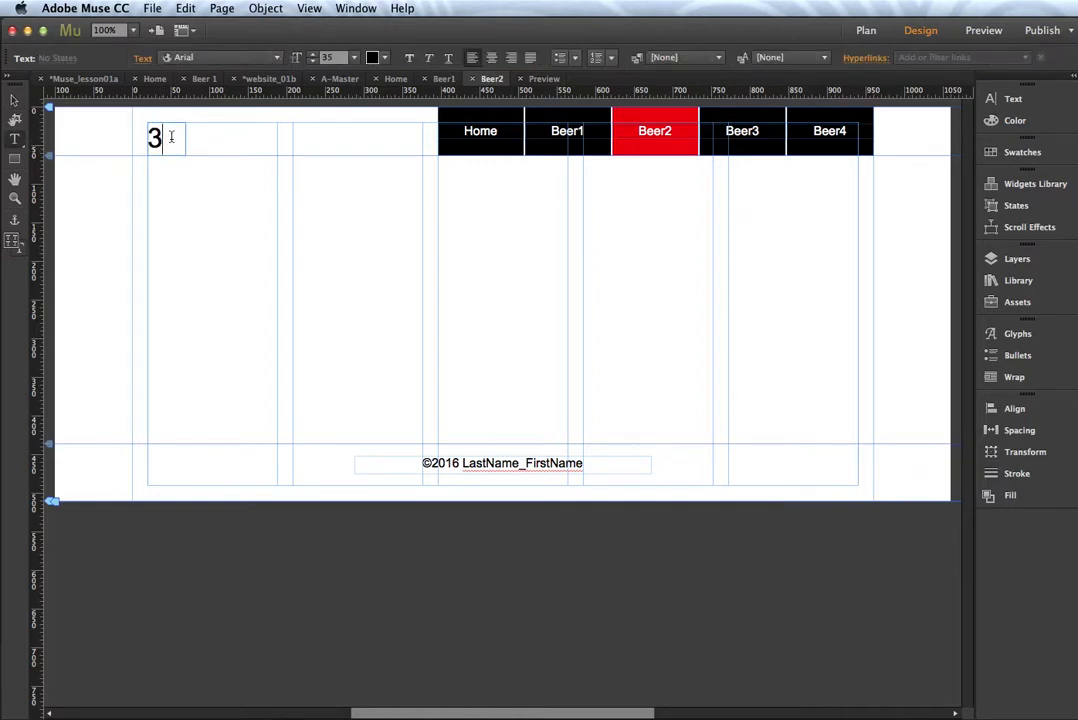
left_click(15, 101)
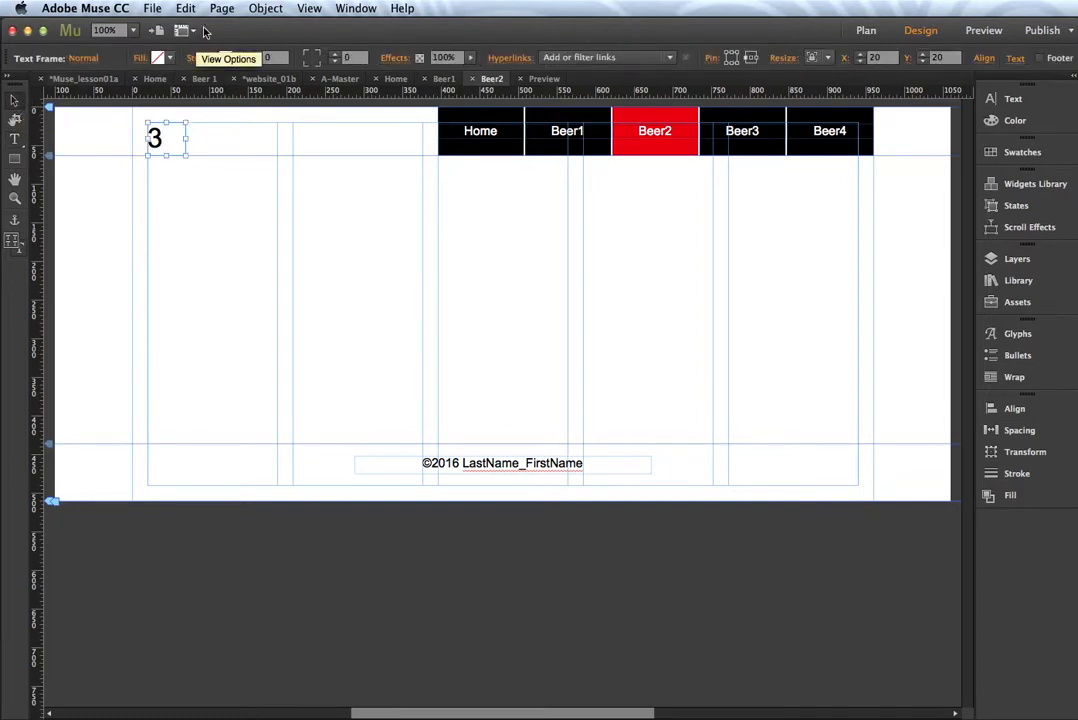
key("super+s")
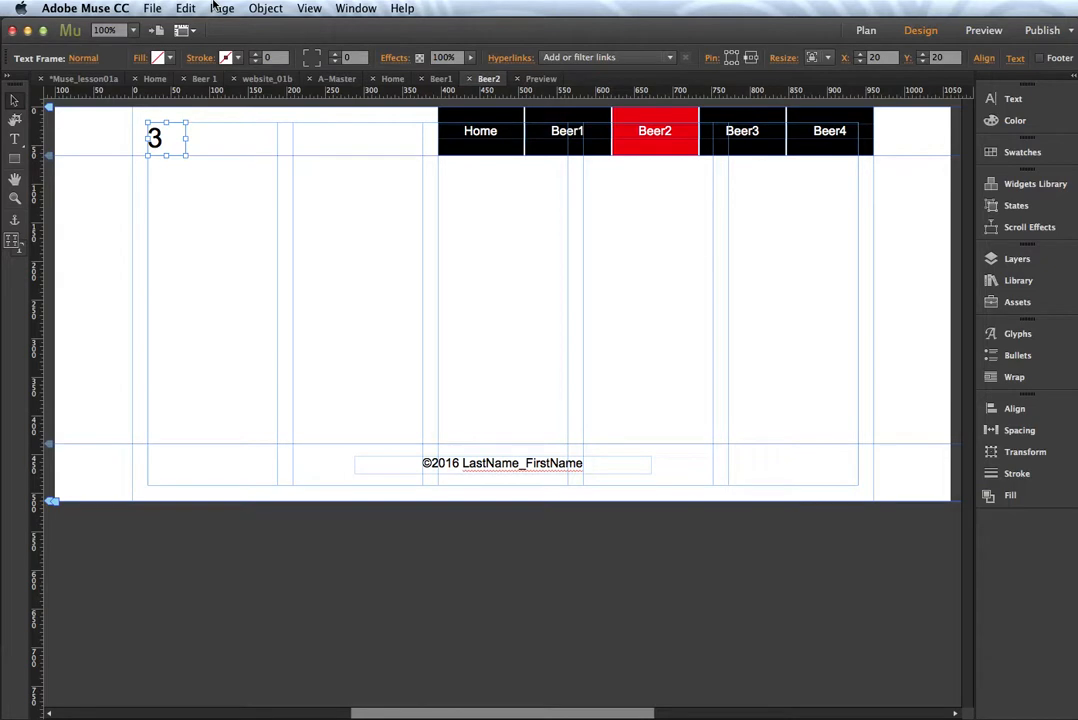
- Open the Beer3 page and paste the copied number frame in place
left_click(216, 8)
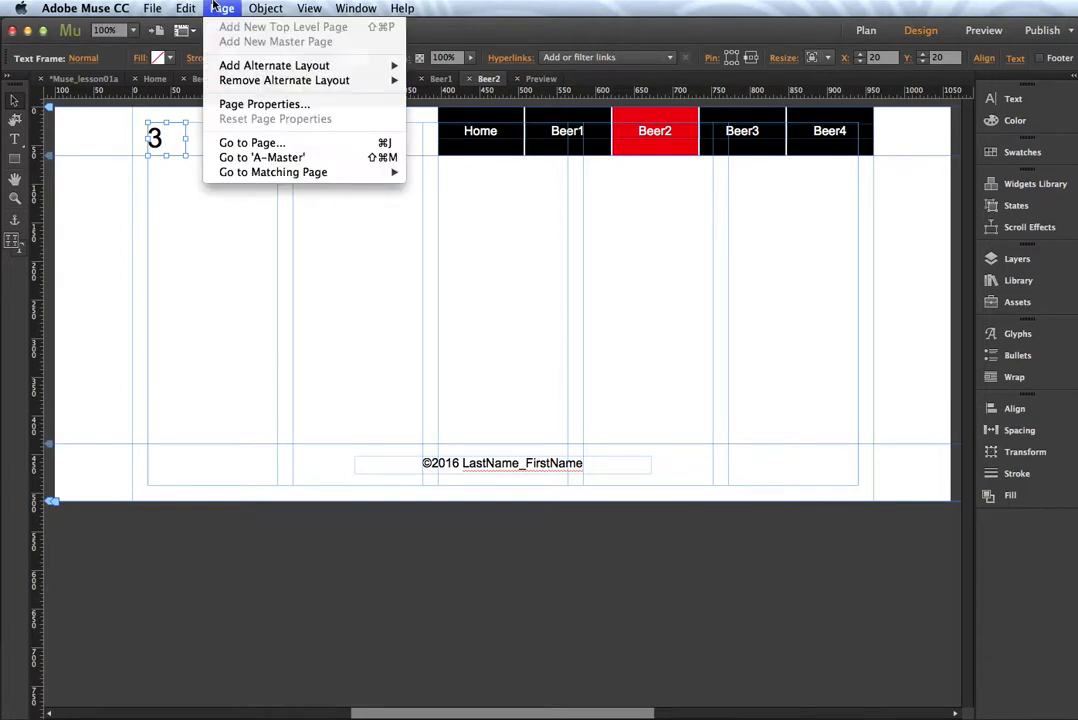
mouse_move(291, 176)
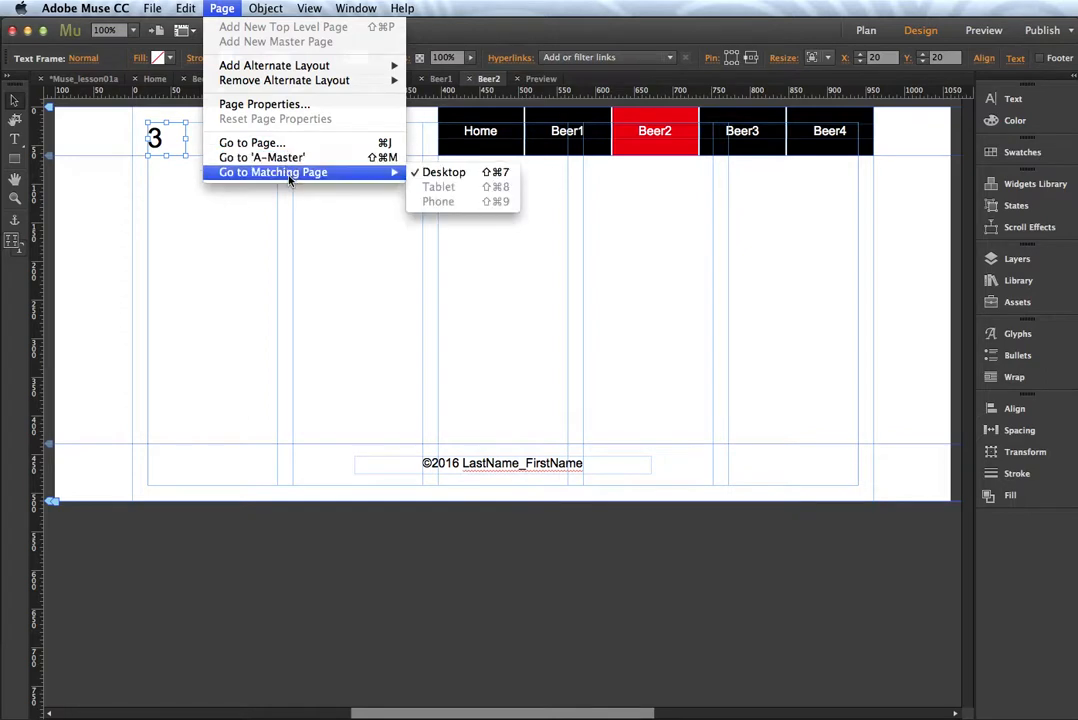
left_click(250, 143)
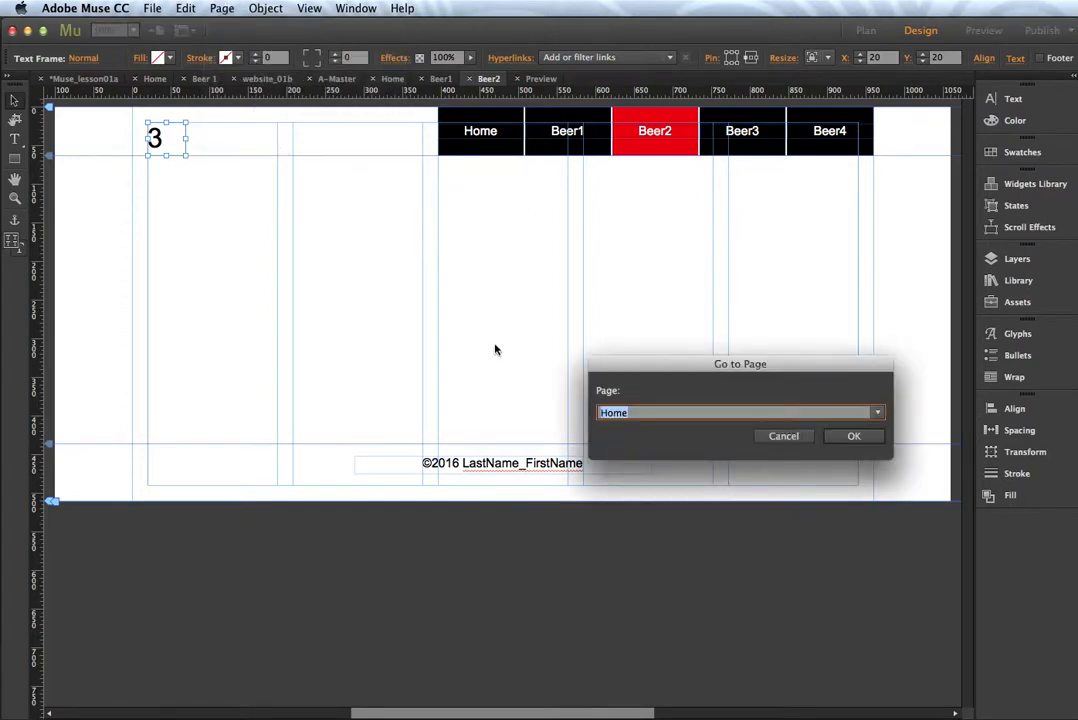
left_click(876, 416)
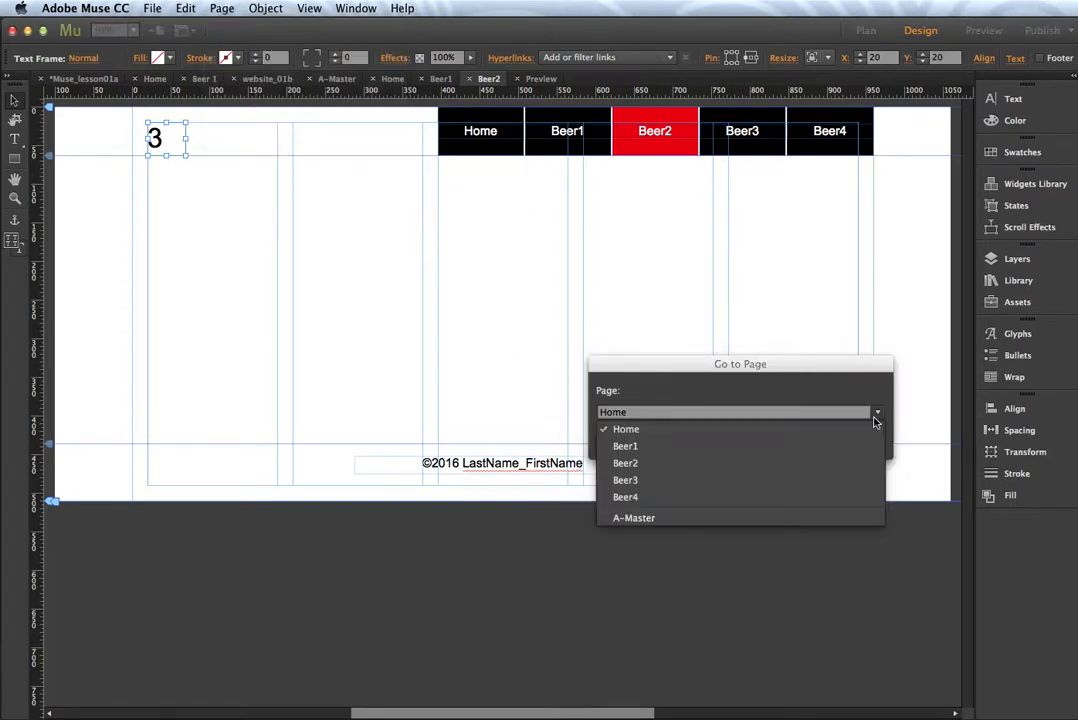
left_click(765, 479)
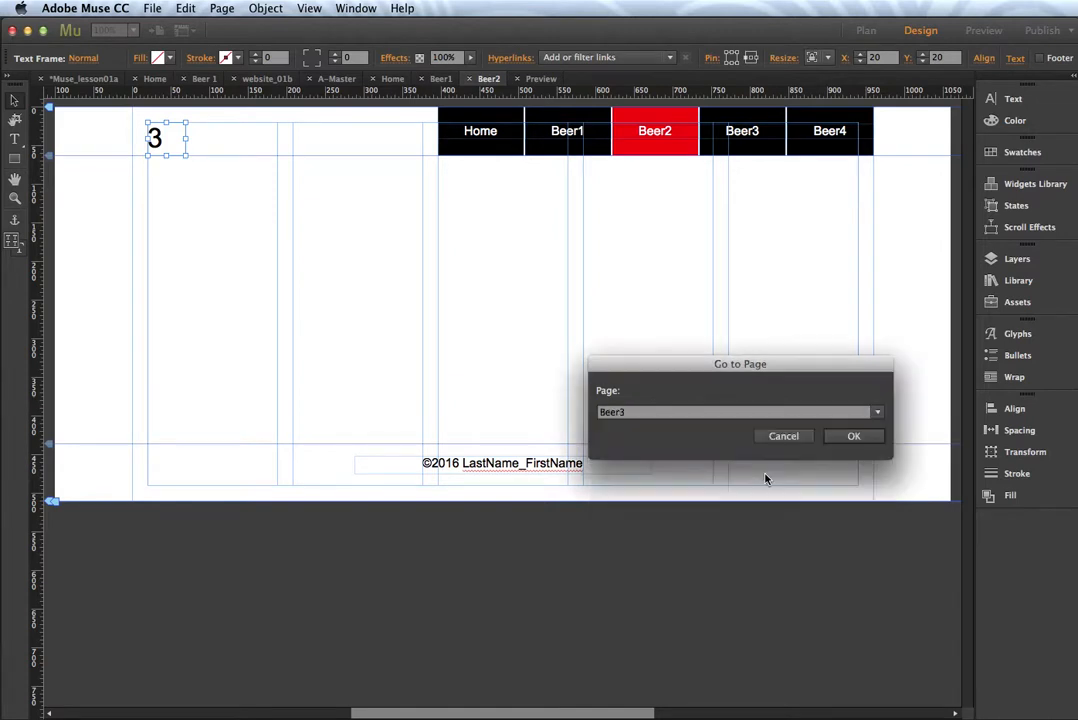
left_click(844, 437)
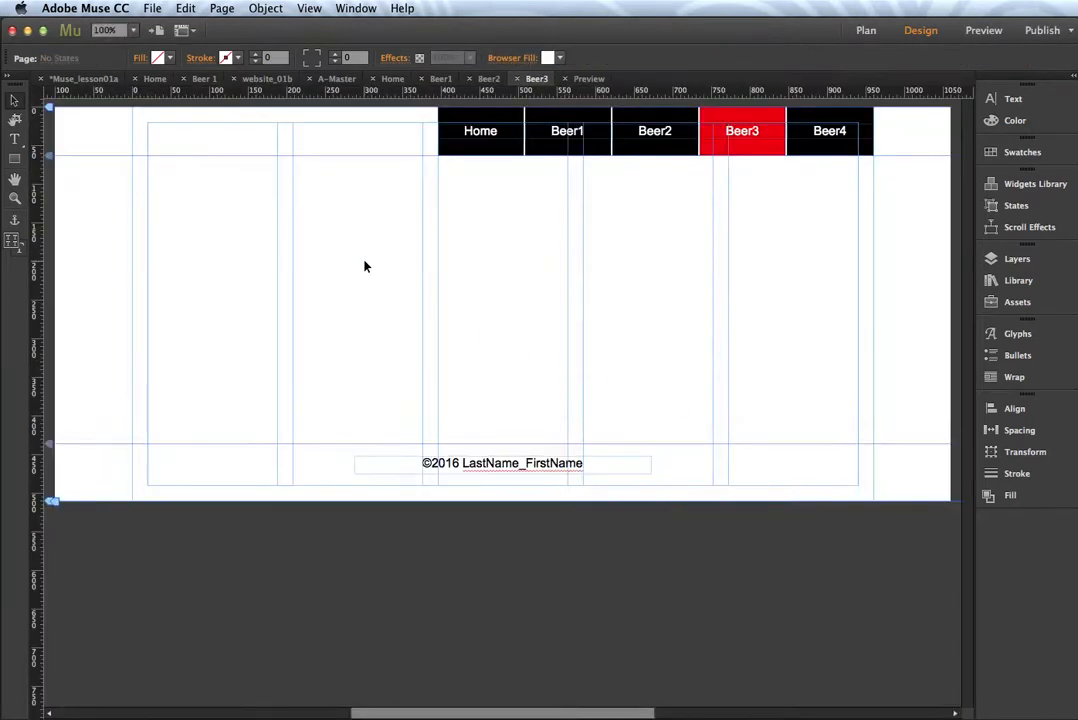
left_click(220, 9)
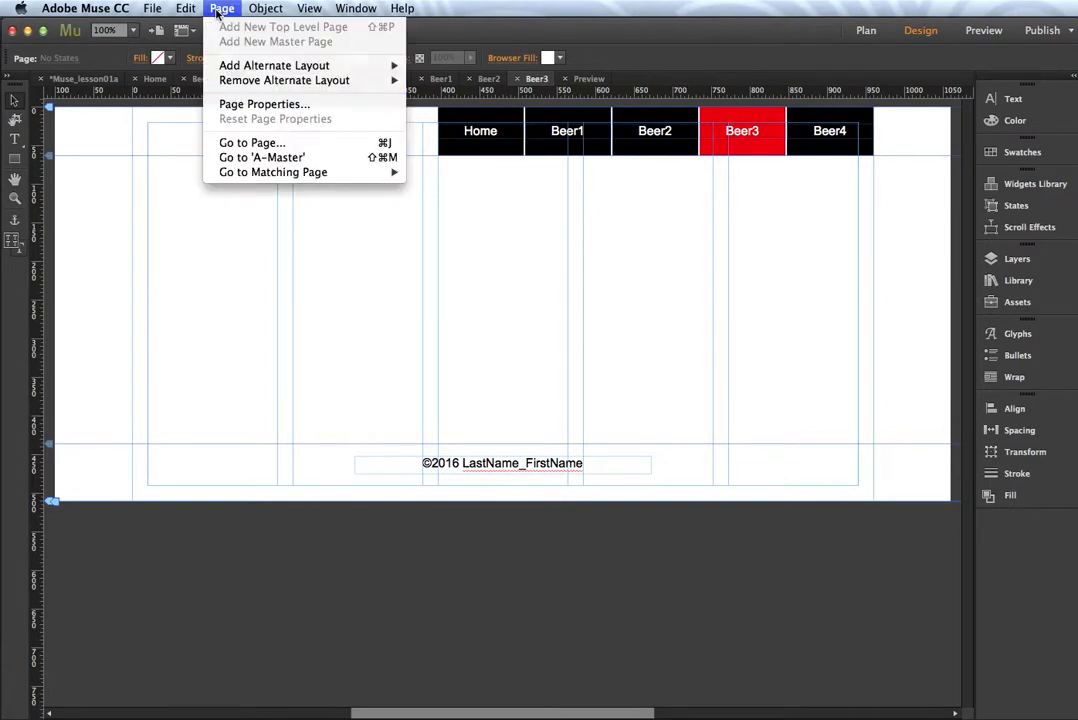
left_click(219, 9)
left_click(184, 9)
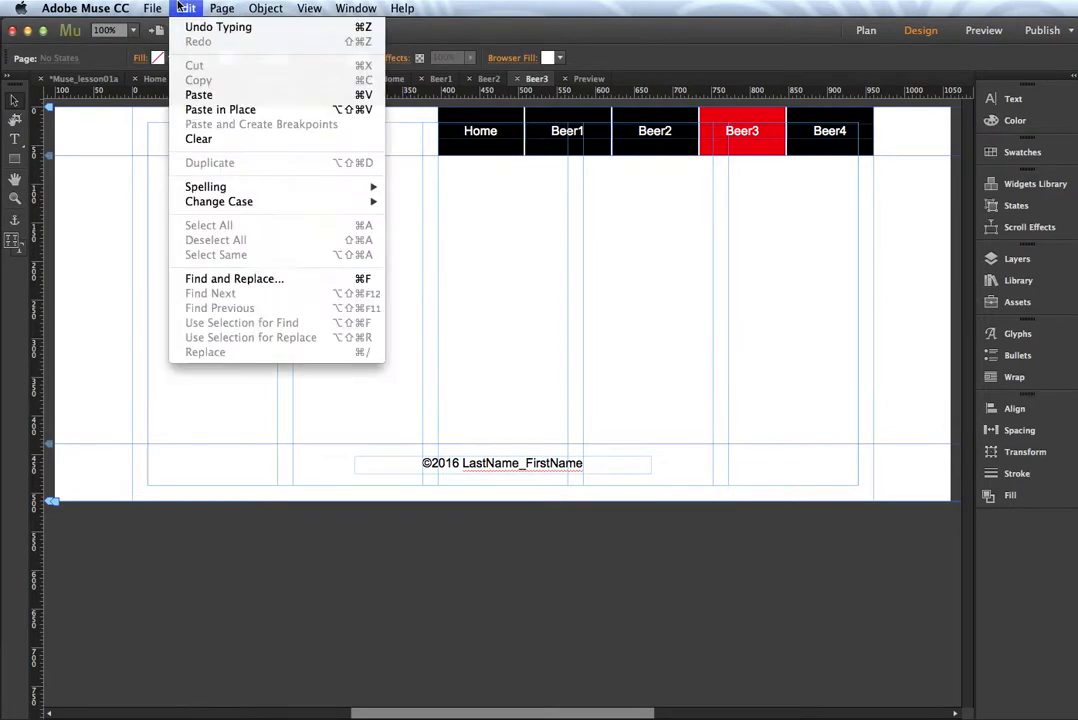
left_click(212, 109)
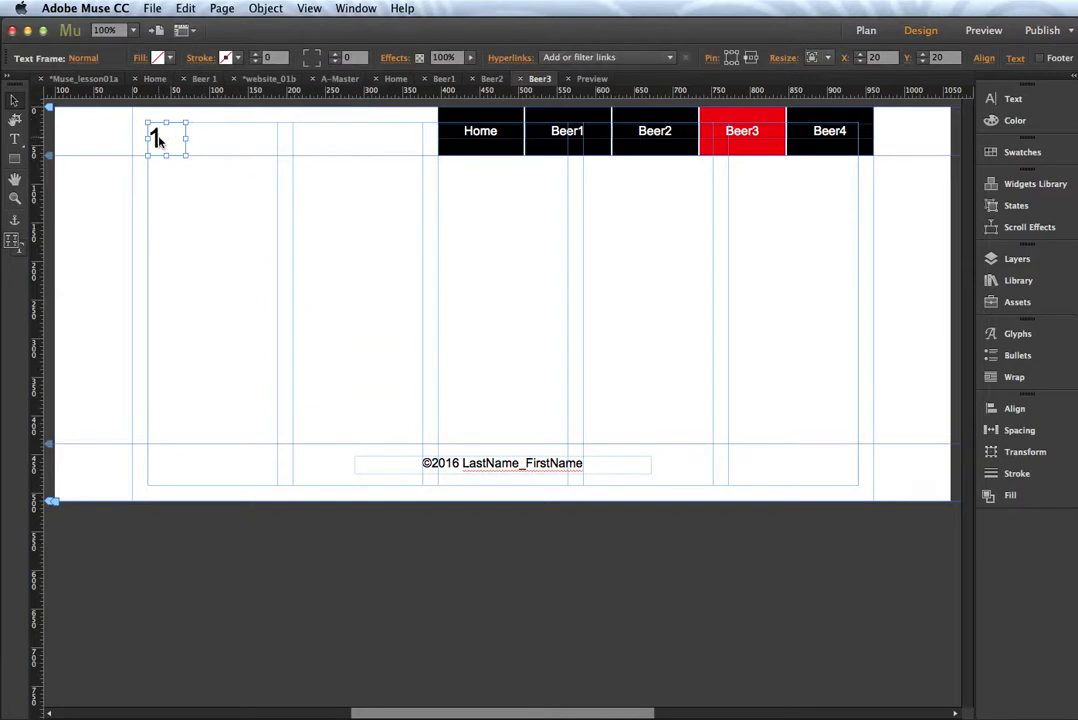
- Change the number in the Beer3 page's text frame to "4"
double_click(160, 142)
left_click_drag(169, 138, 154, 135)
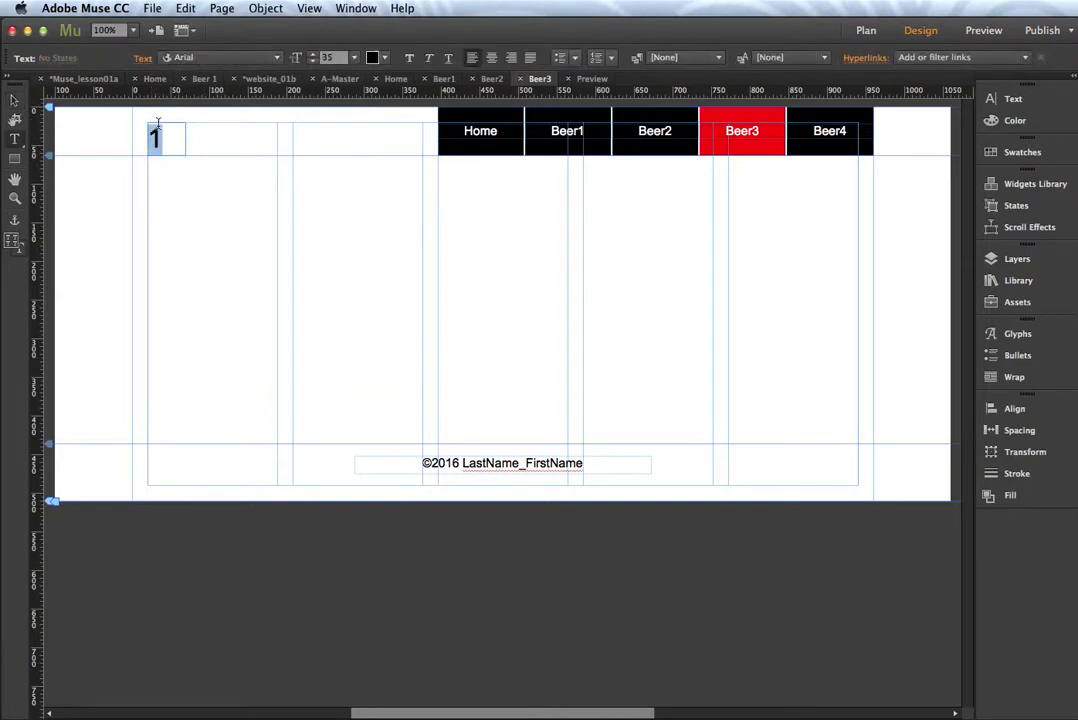
type("4")
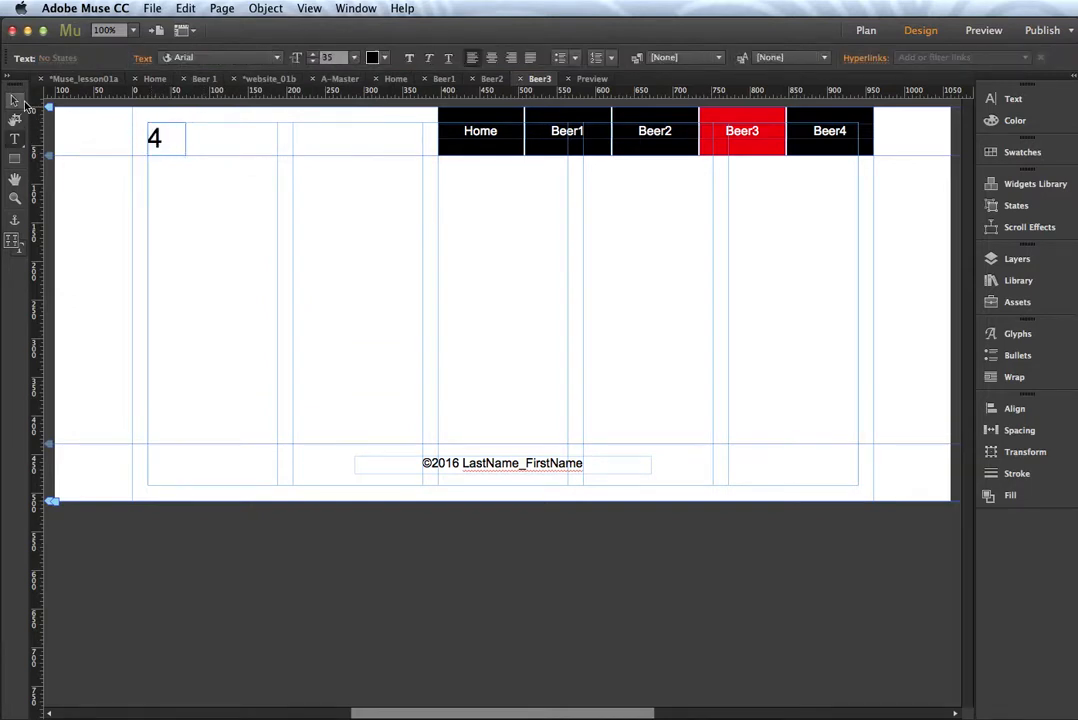
left_click(14, 100)
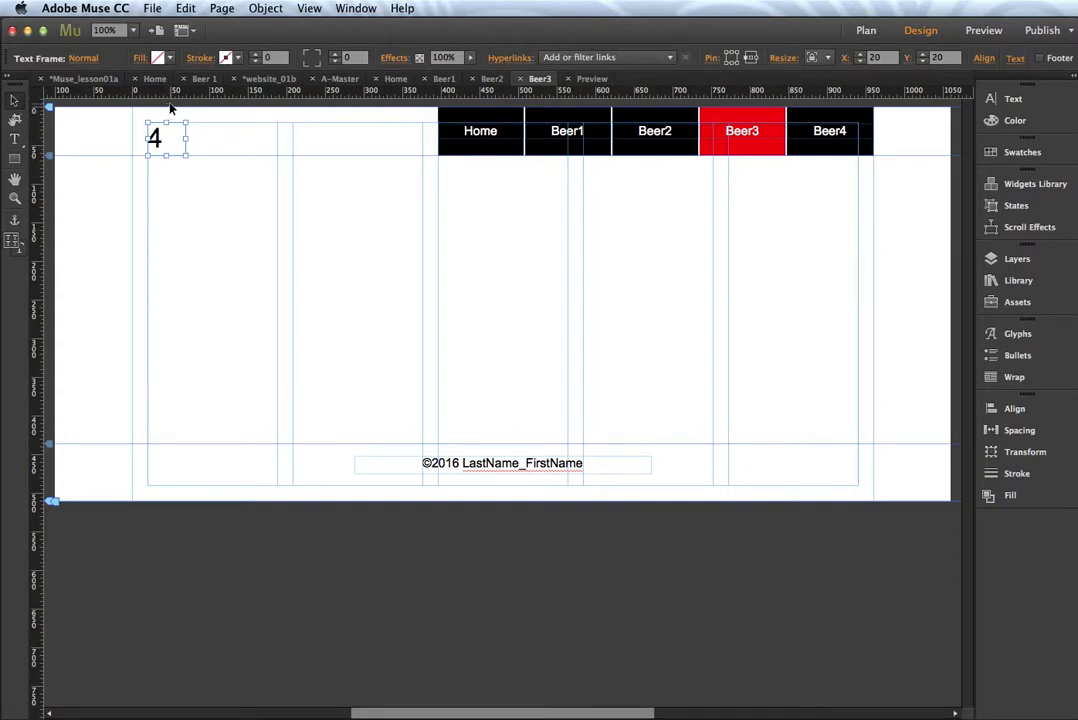
- Open the Beer4 page and paste the copied number frame in place
left_click(218, 9)
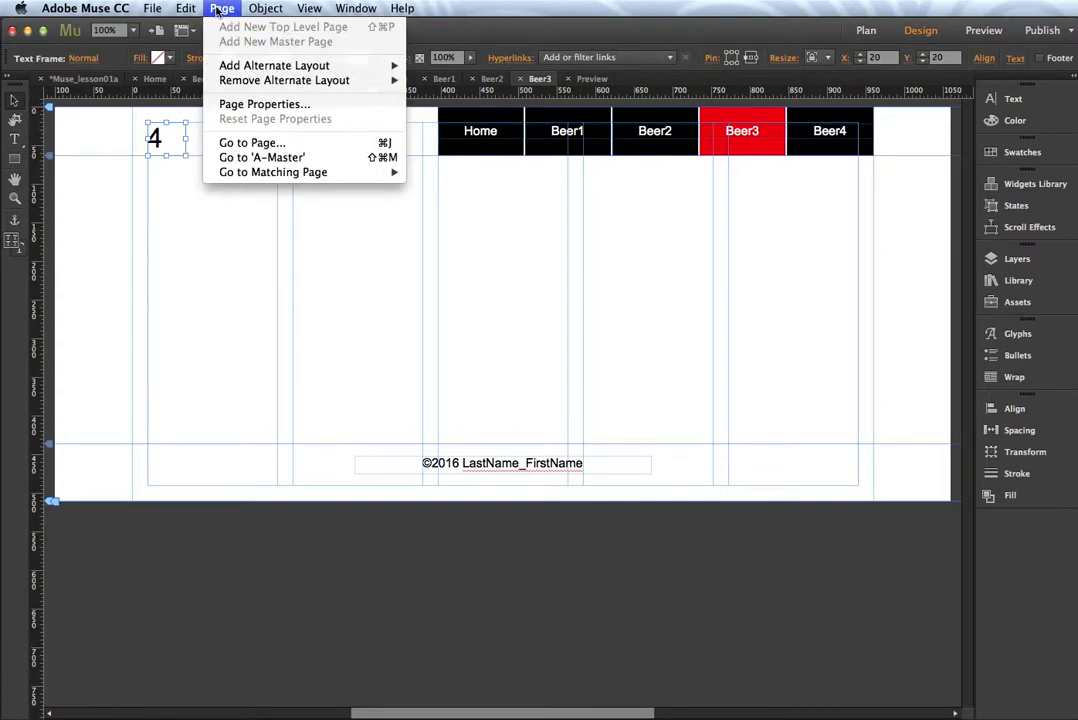
left_click(257, 148)
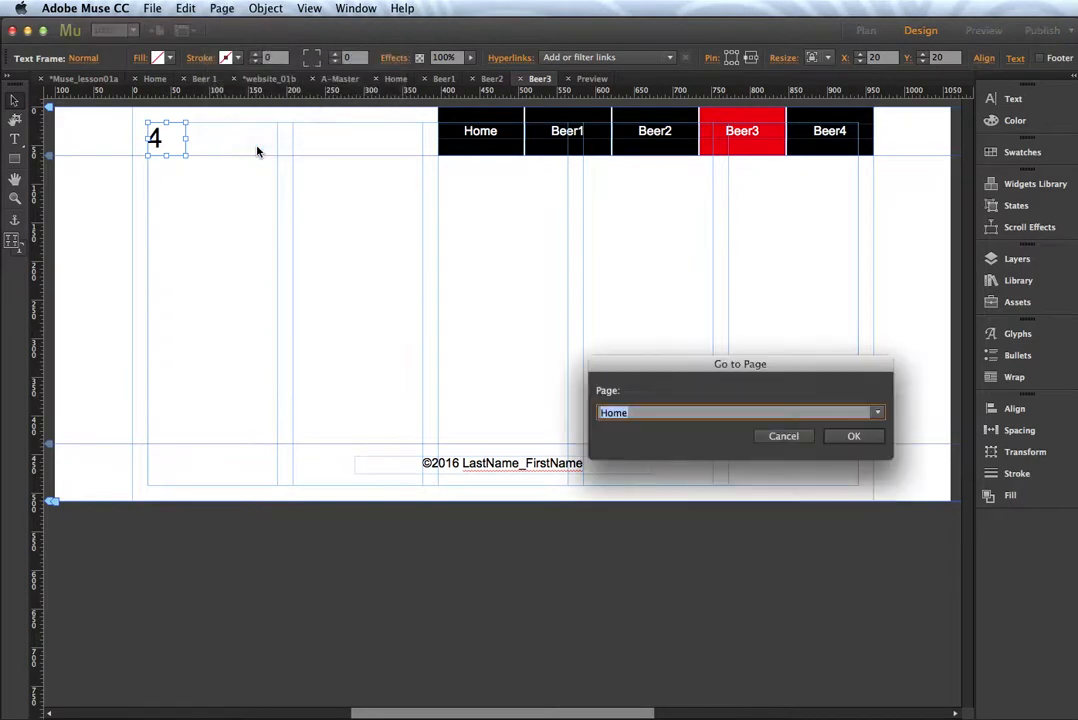
left_click(876, 416)
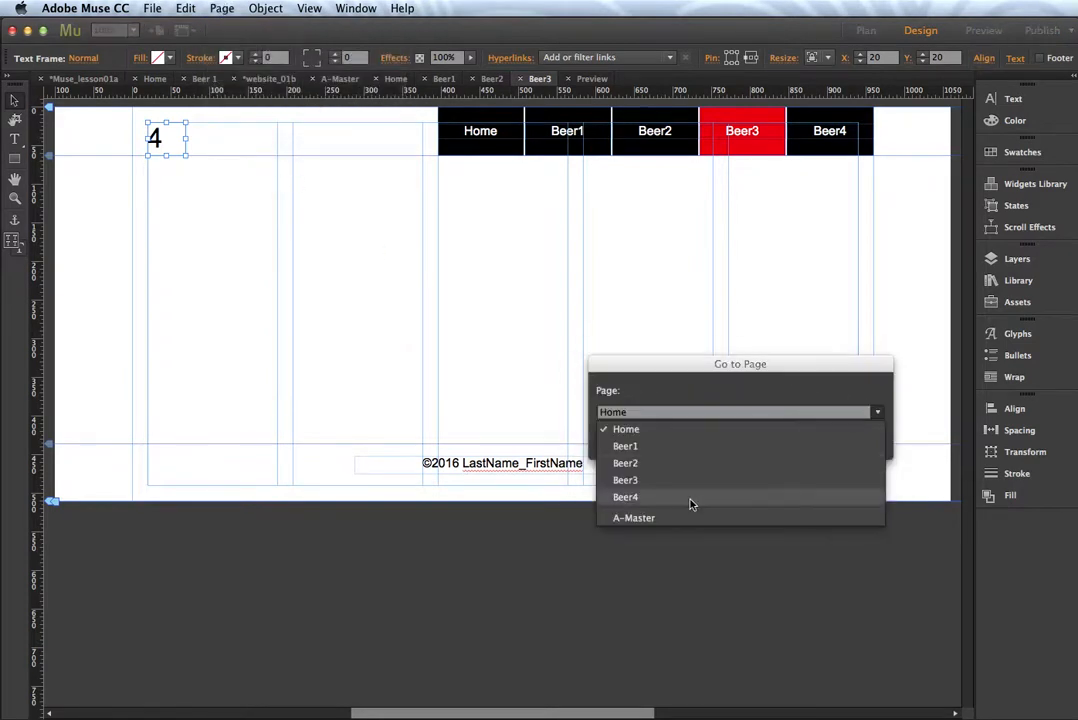
left_click(690, 498)
left_click(850, 436)
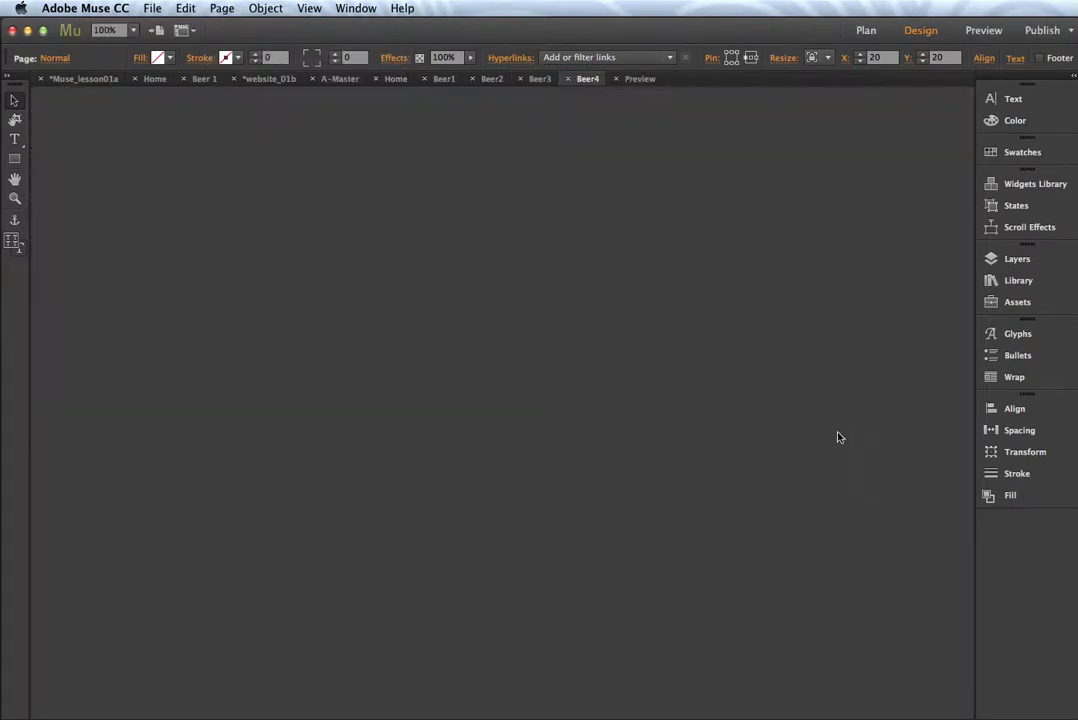
left_click(185, 8)
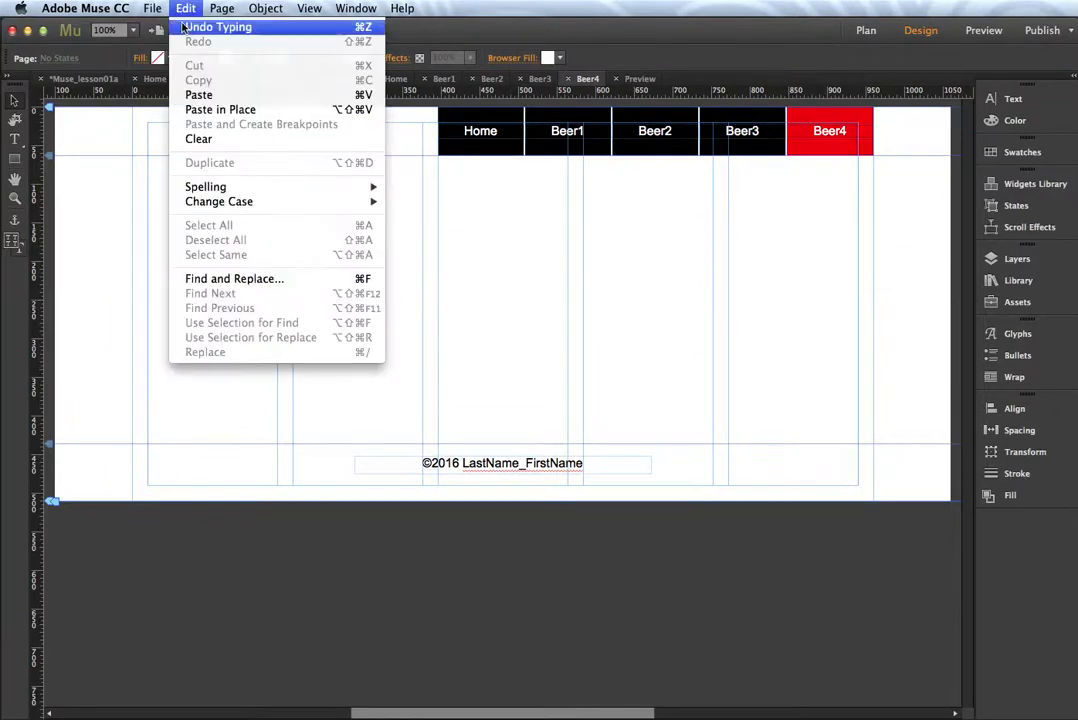
left_click(196, 112)
- Change the number in the Beer4 page's text frame to "5", and save the site
double_click(153, 139)
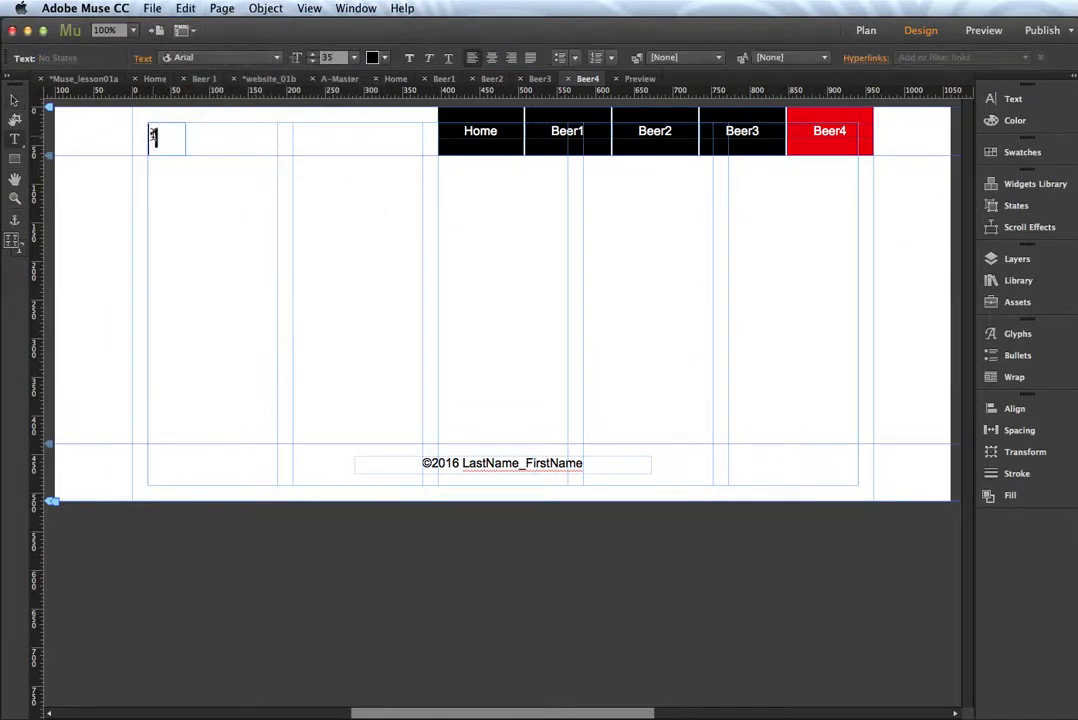
double_click(153, 139)
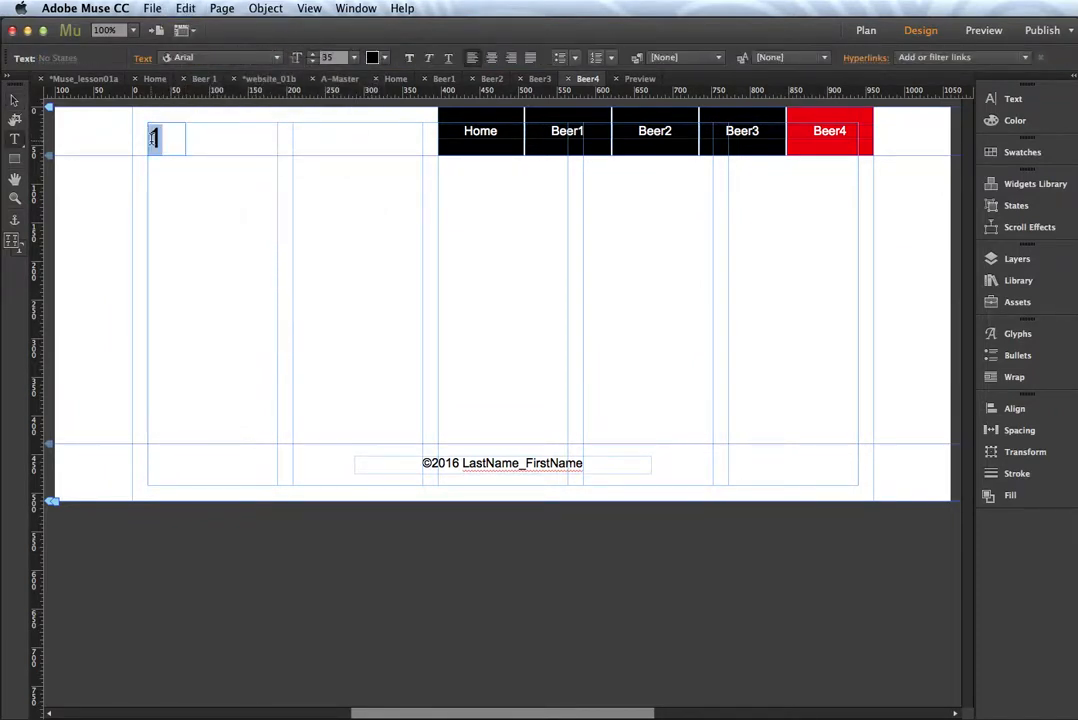
type("5")
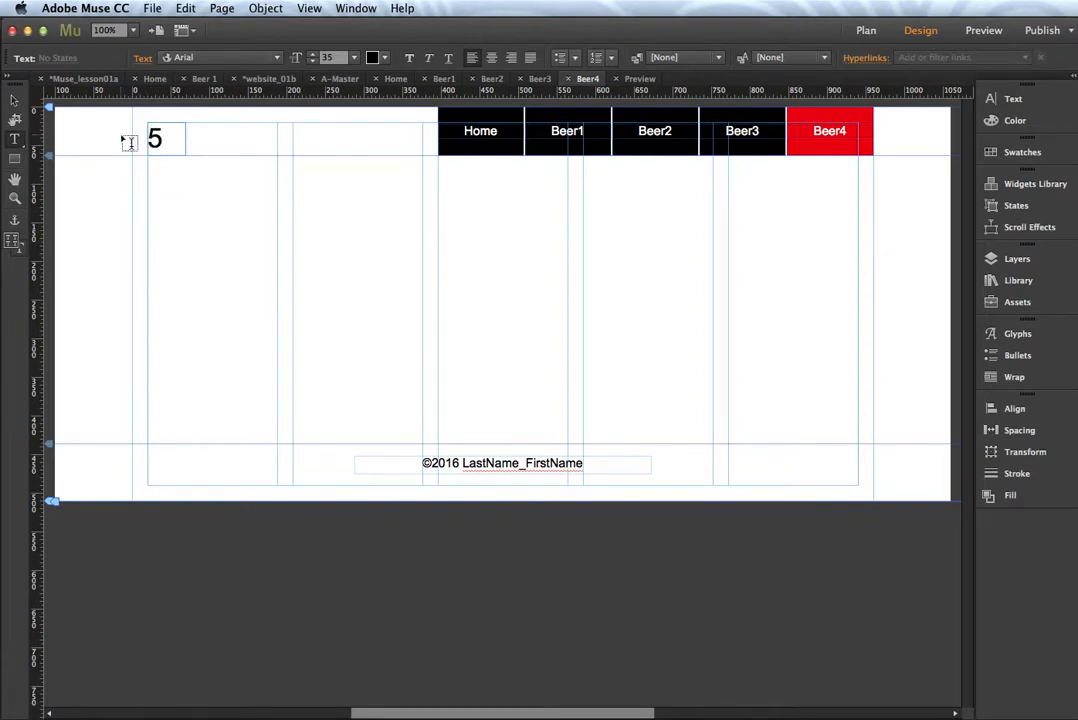
left_click(14, 100)
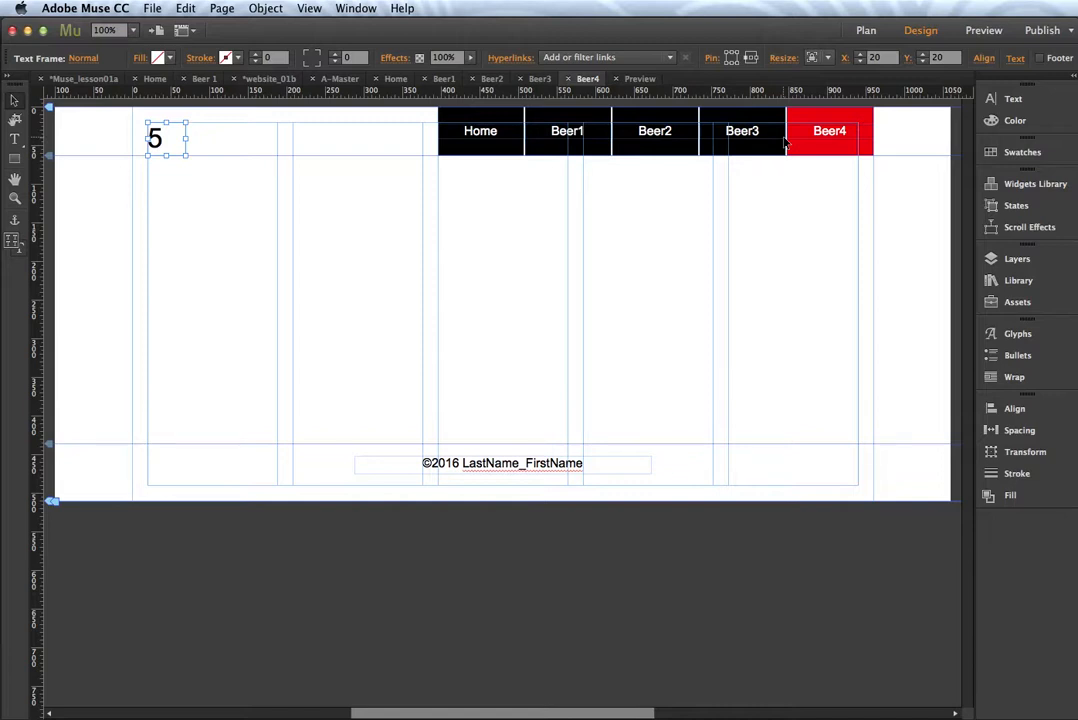
key("super+s")
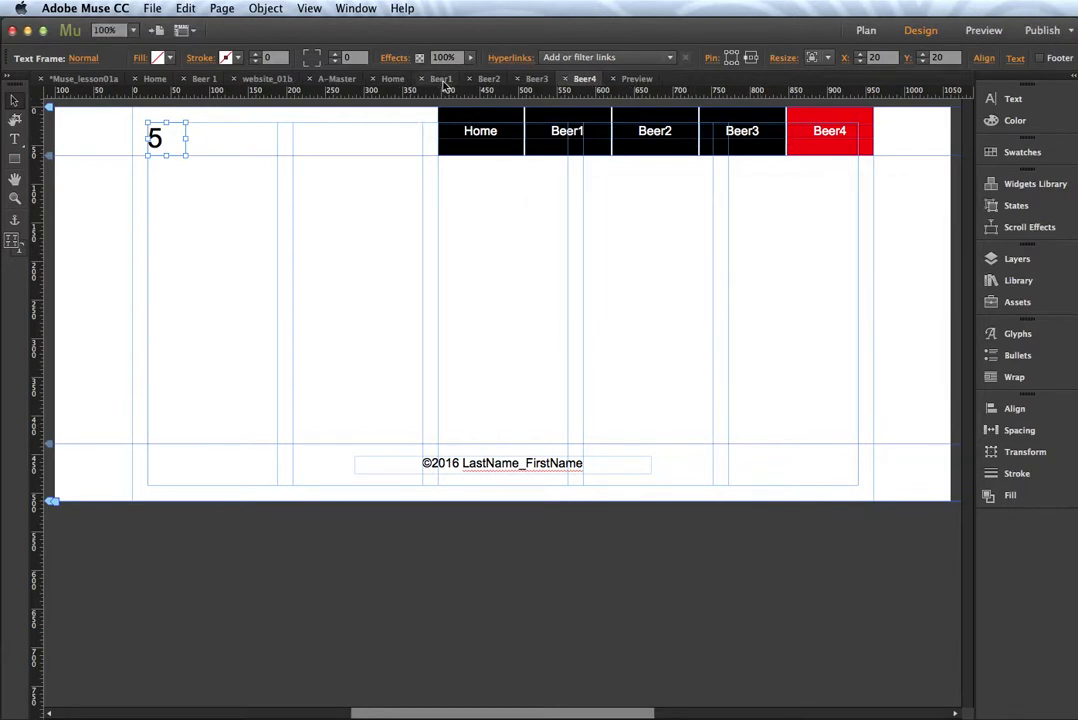
- Preview the site from the Home page and test the menu links to Beer1, Beer2, Beer3, Beer4 and back to Home
left_click(400, 80)
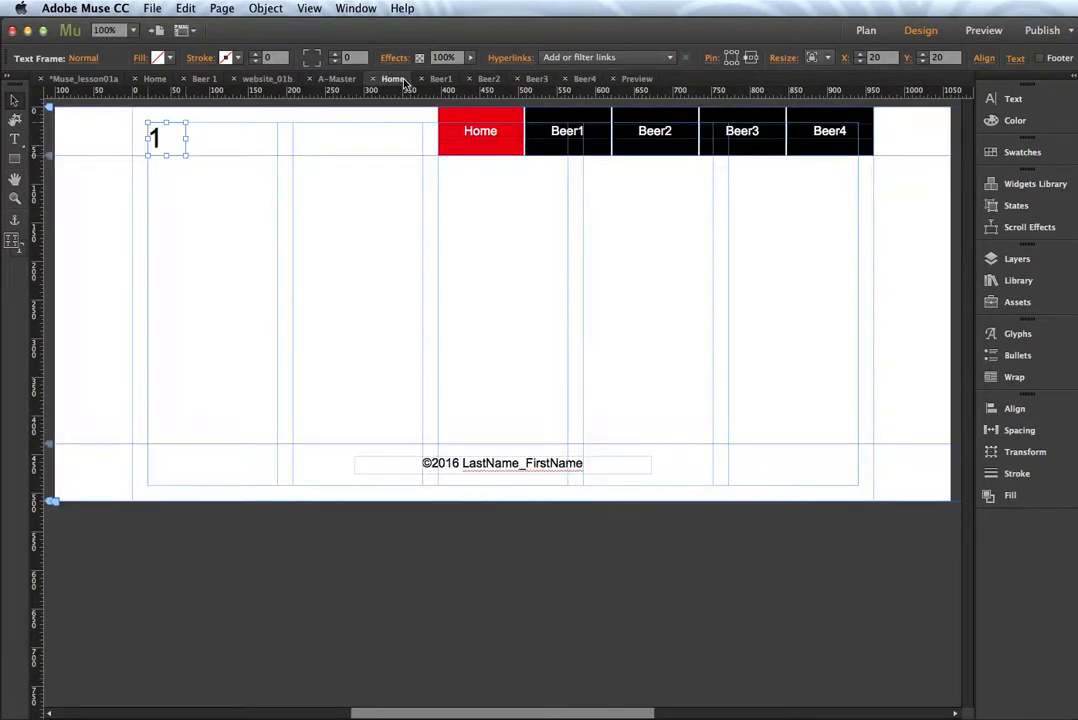
left_click(979, 38)
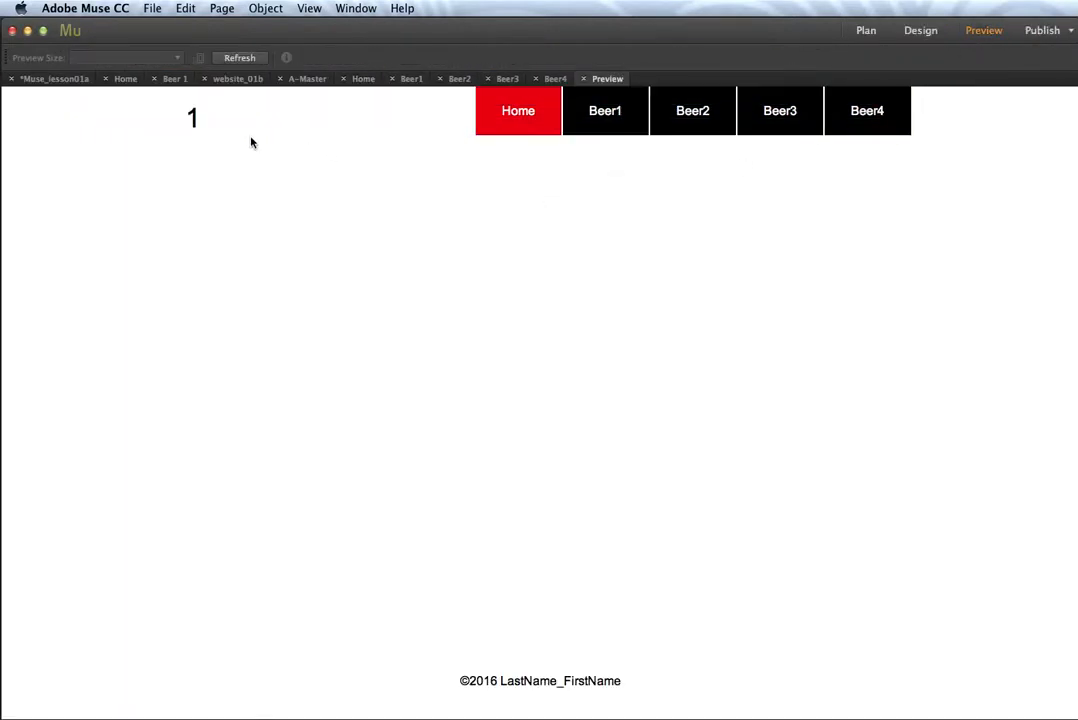
left_click(621, 116)
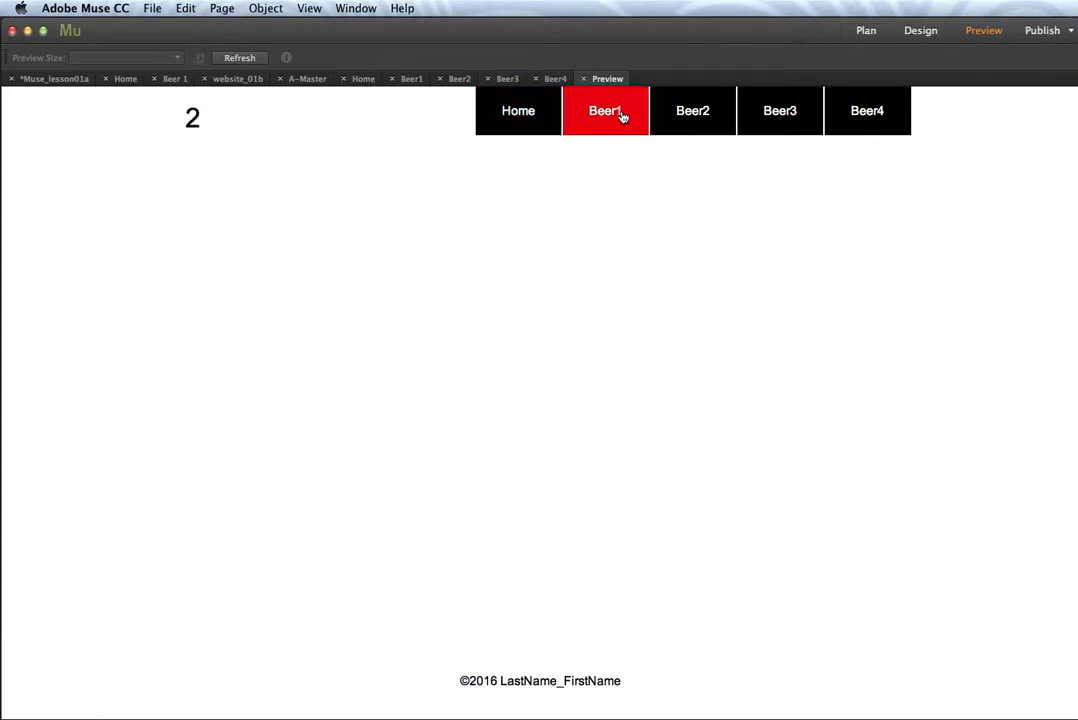
left_click(664, 121)
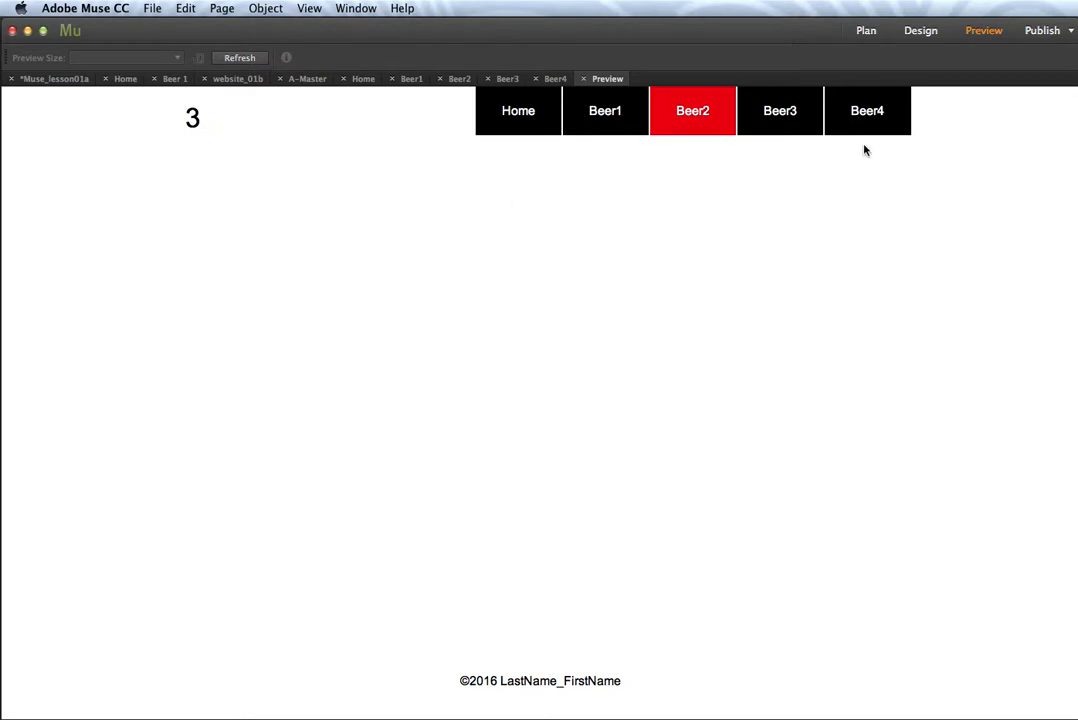
left_click(787, 116)
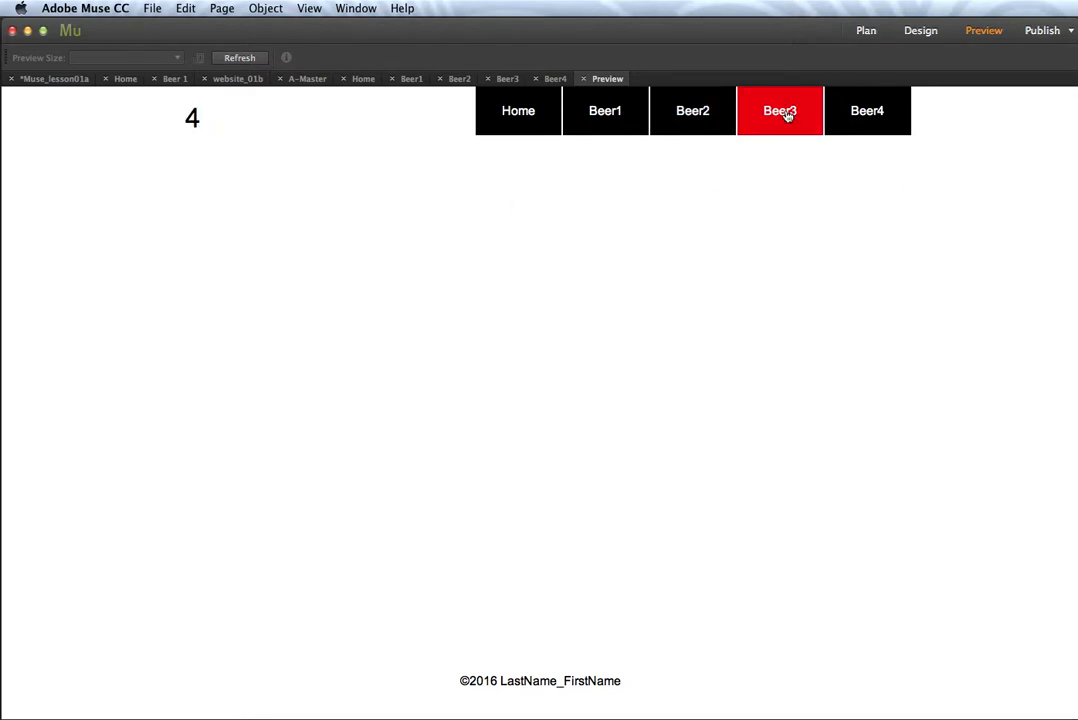
left_click(850, 129)
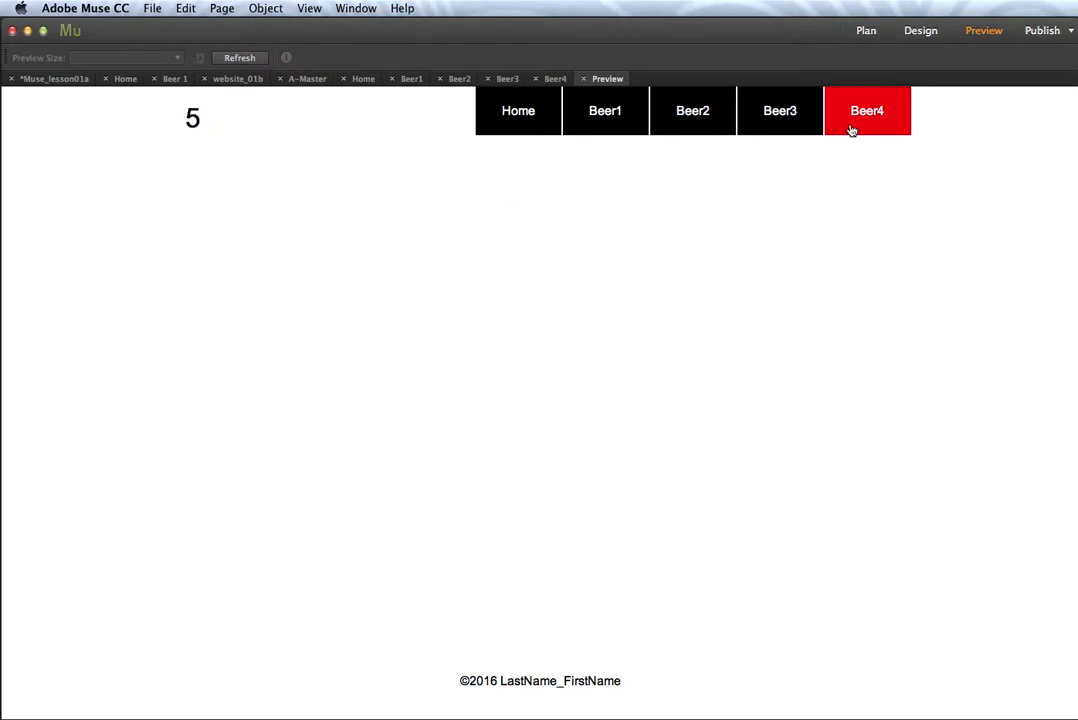
left_click(519, 133)
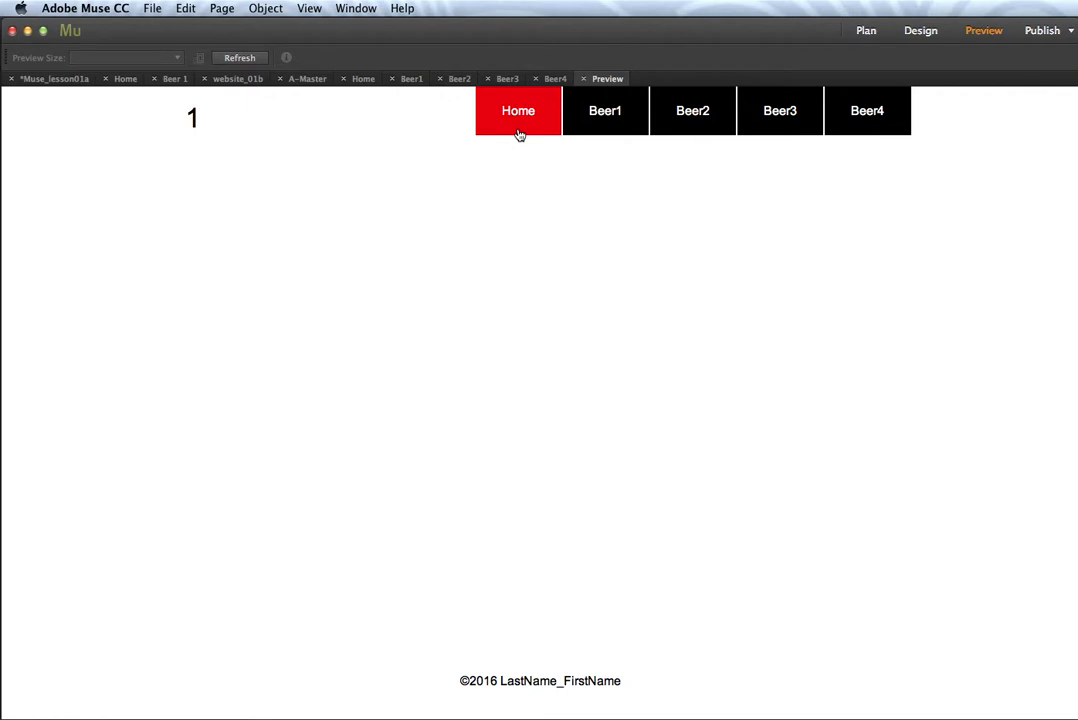
left_click(577, 127)
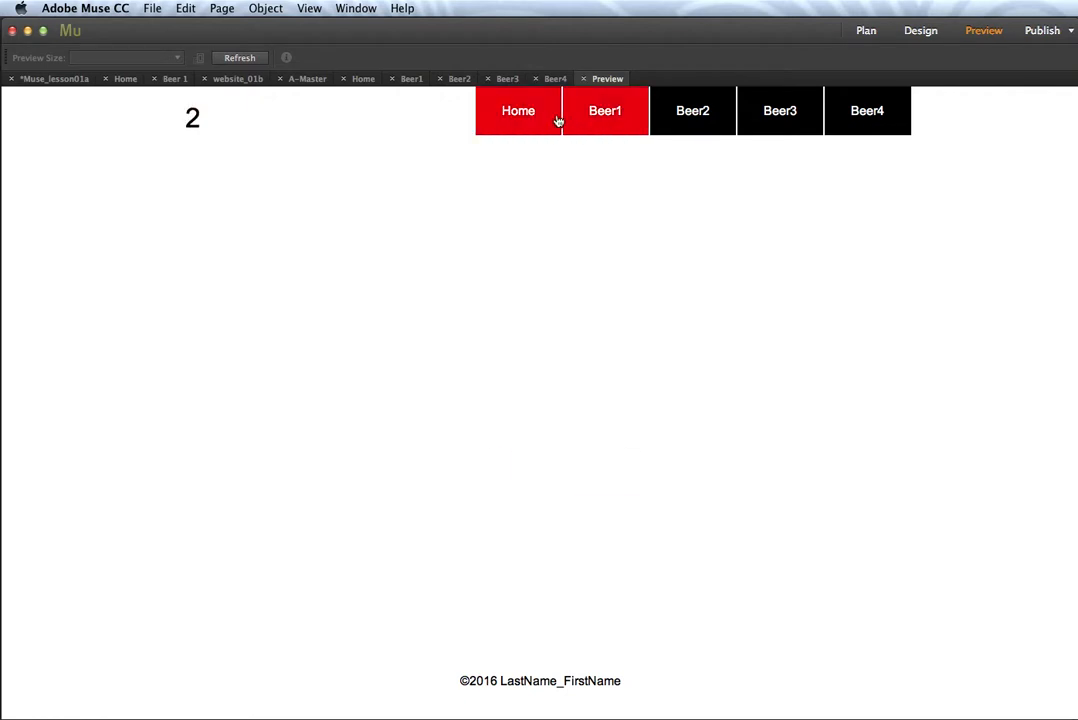
left_click(543, 118)
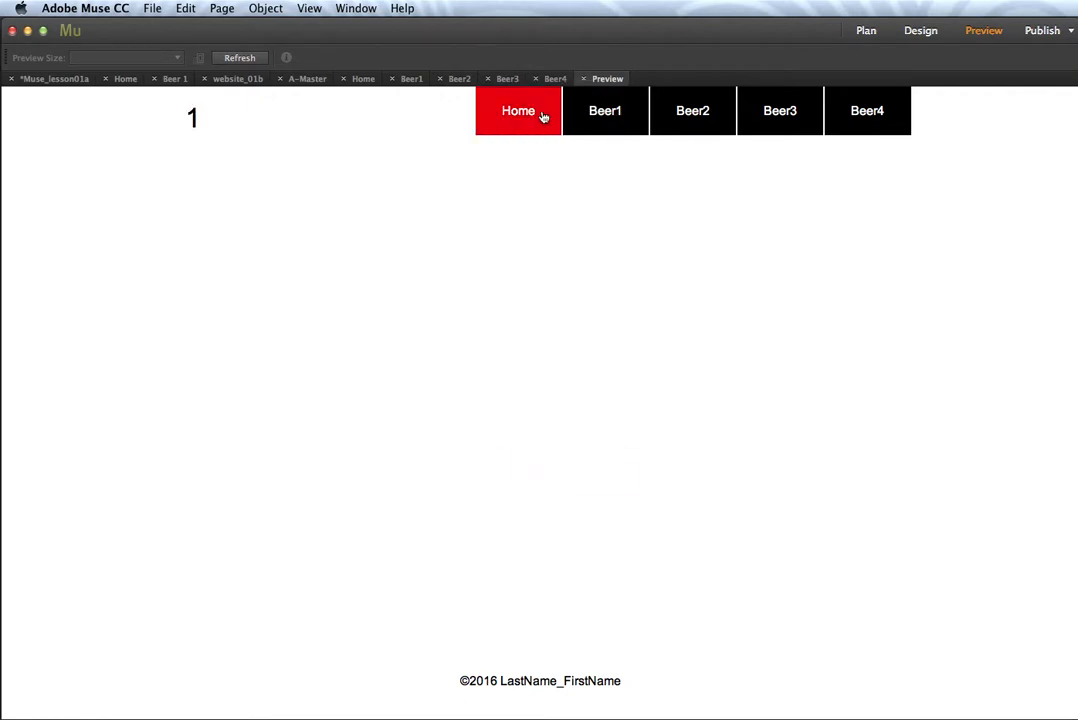